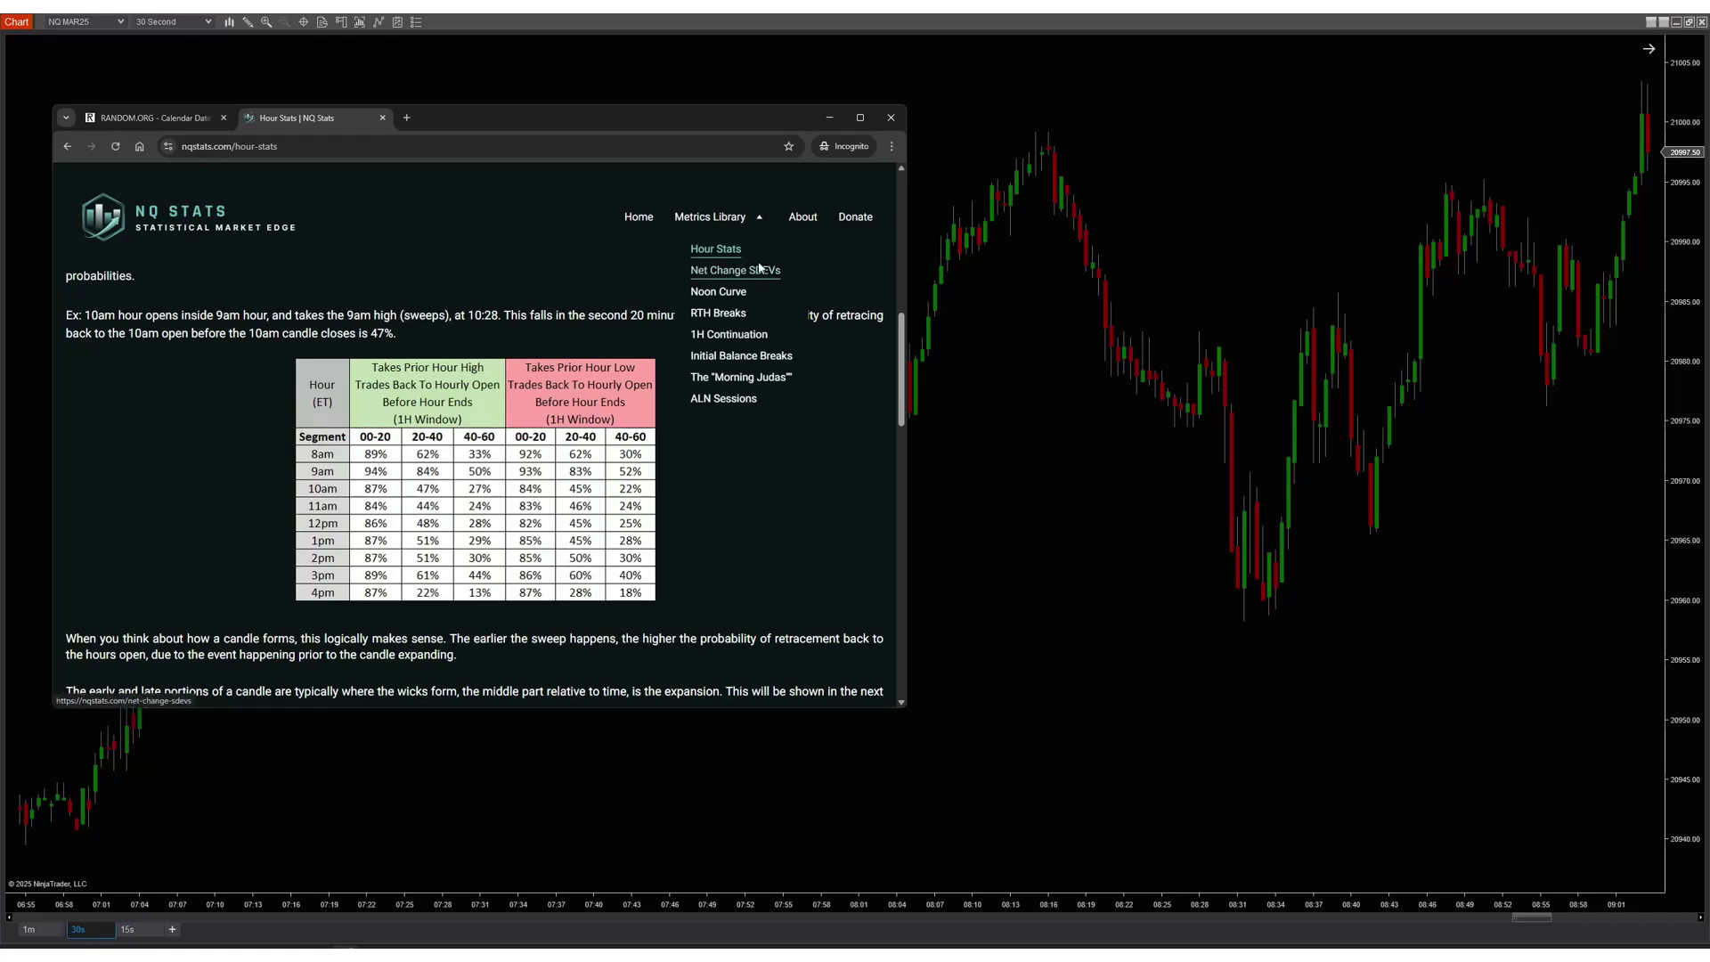
# - Switch to the RANDOM.ORG tab, which shows the random date 2024-11-07
pyautogui.click(170, 127)
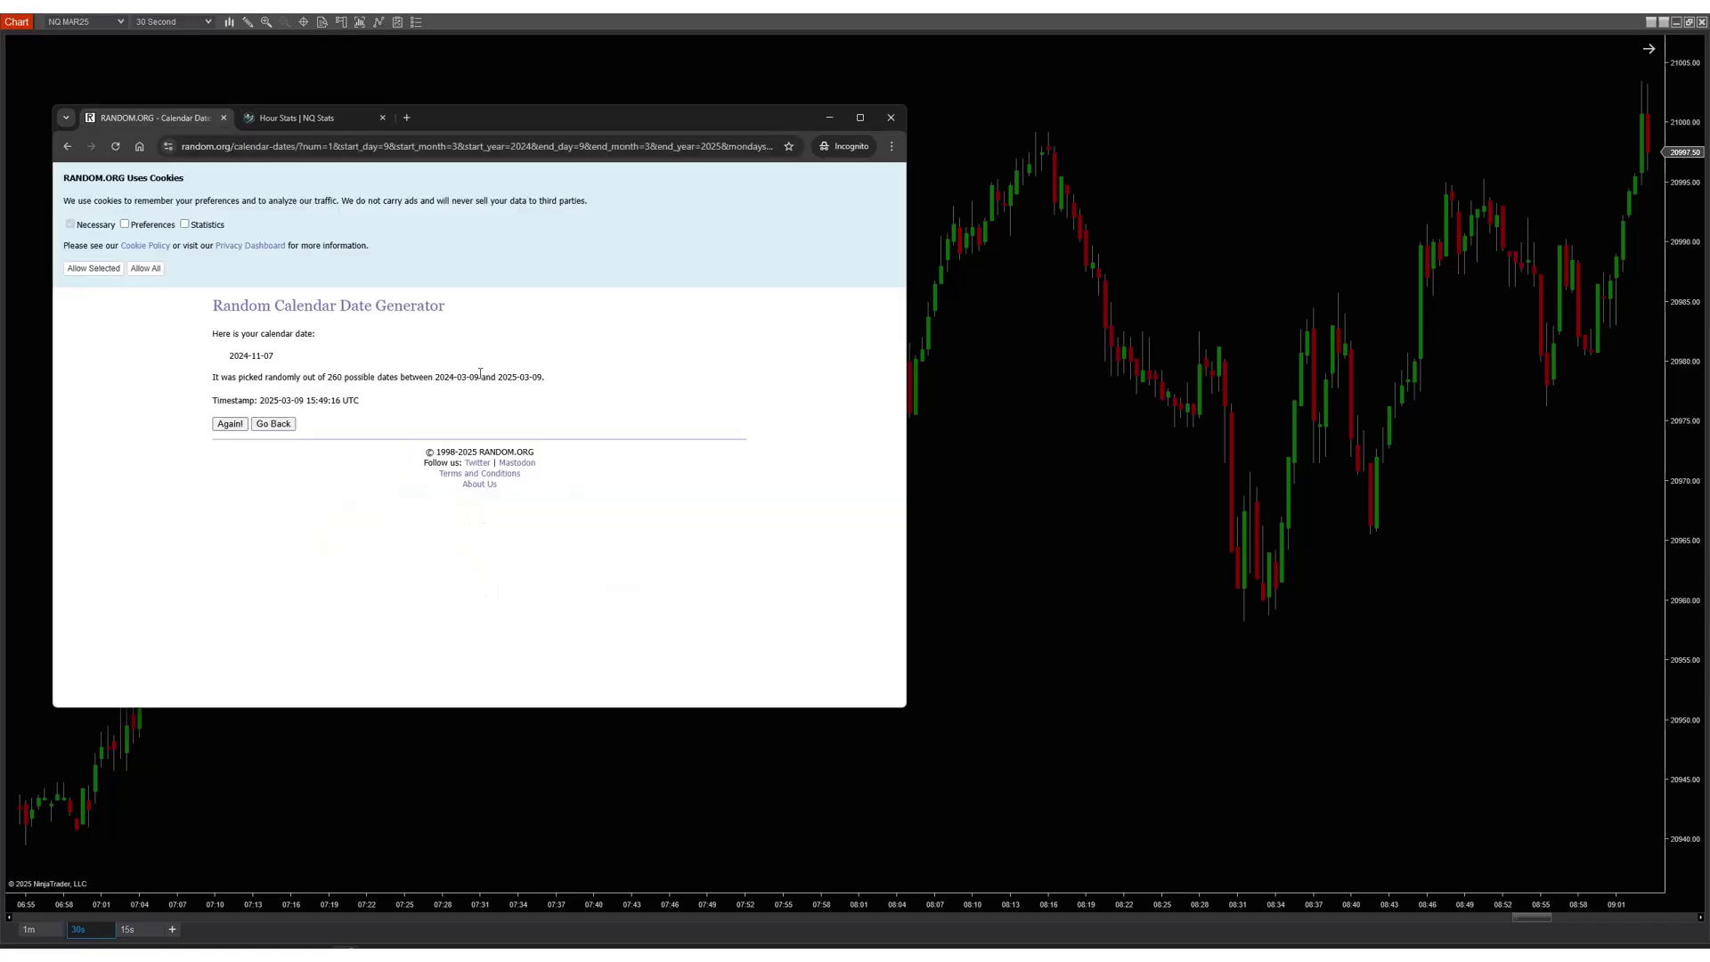
# - Return to the date generator form, set how many dates to pick, and draw a random date
pyautogui.click(274, 424)
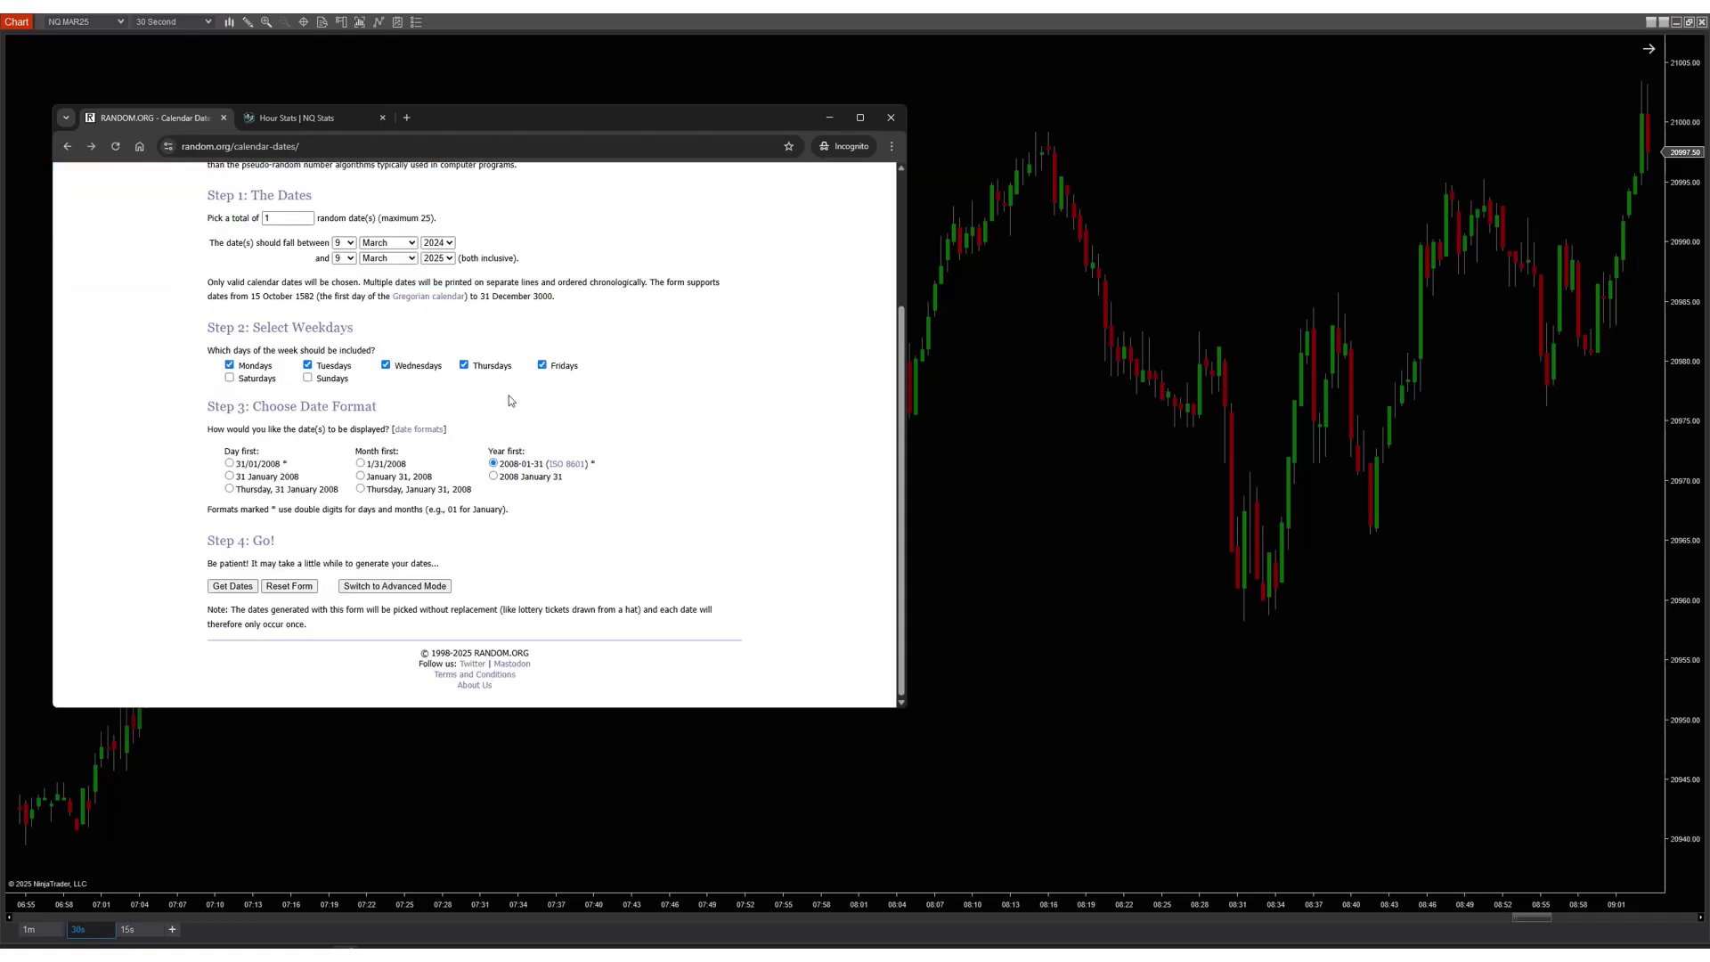
pyautogui.scroll(2, 517, 401)
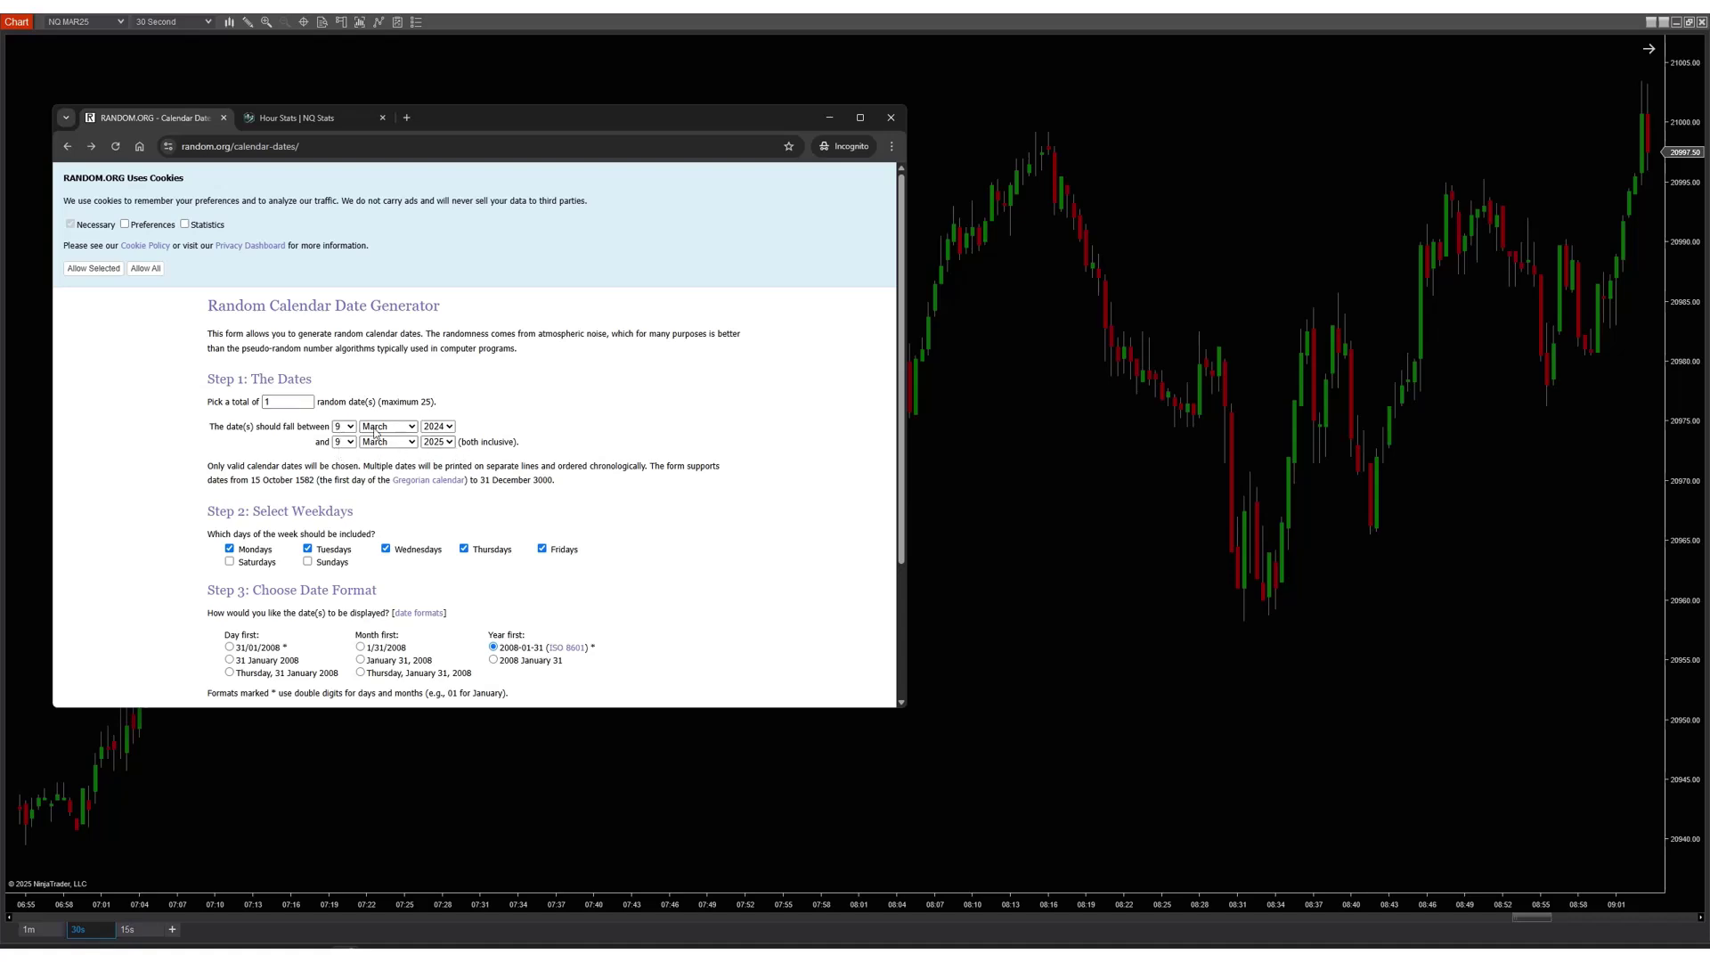
pyautogui.moveTo(286, 399); pyautogui.dragTo(252, 407)
pyautogui.scroll(-2, 249, 424)
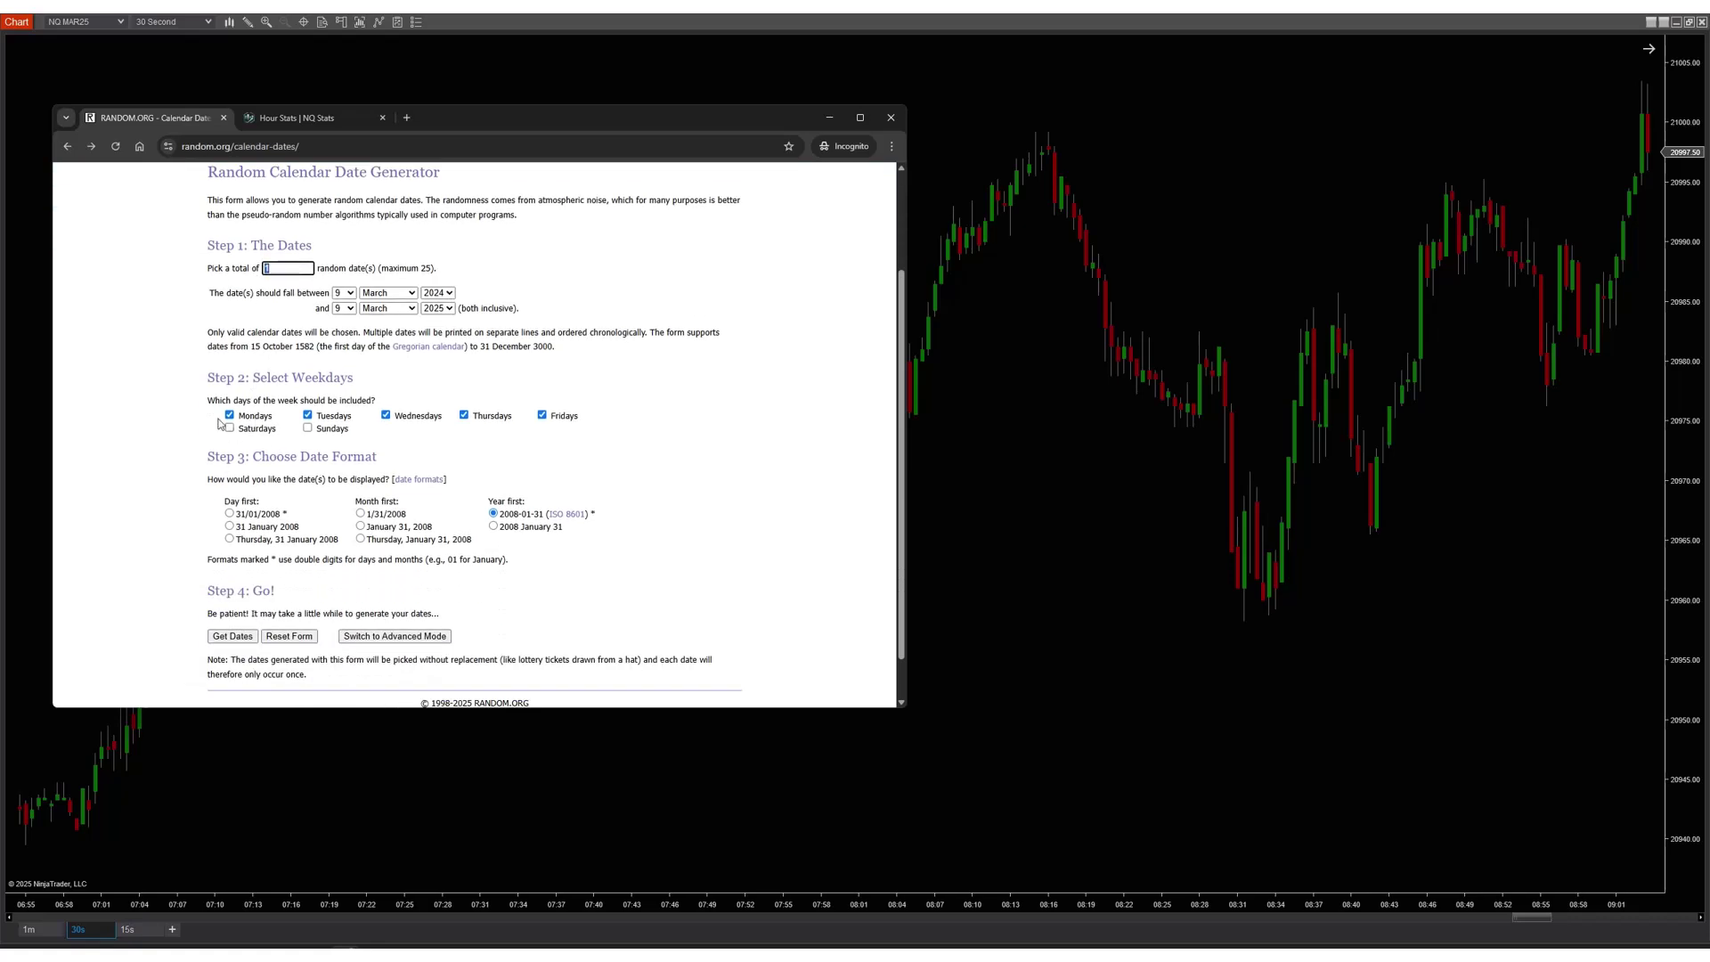
pyautogui.click(231, 636)
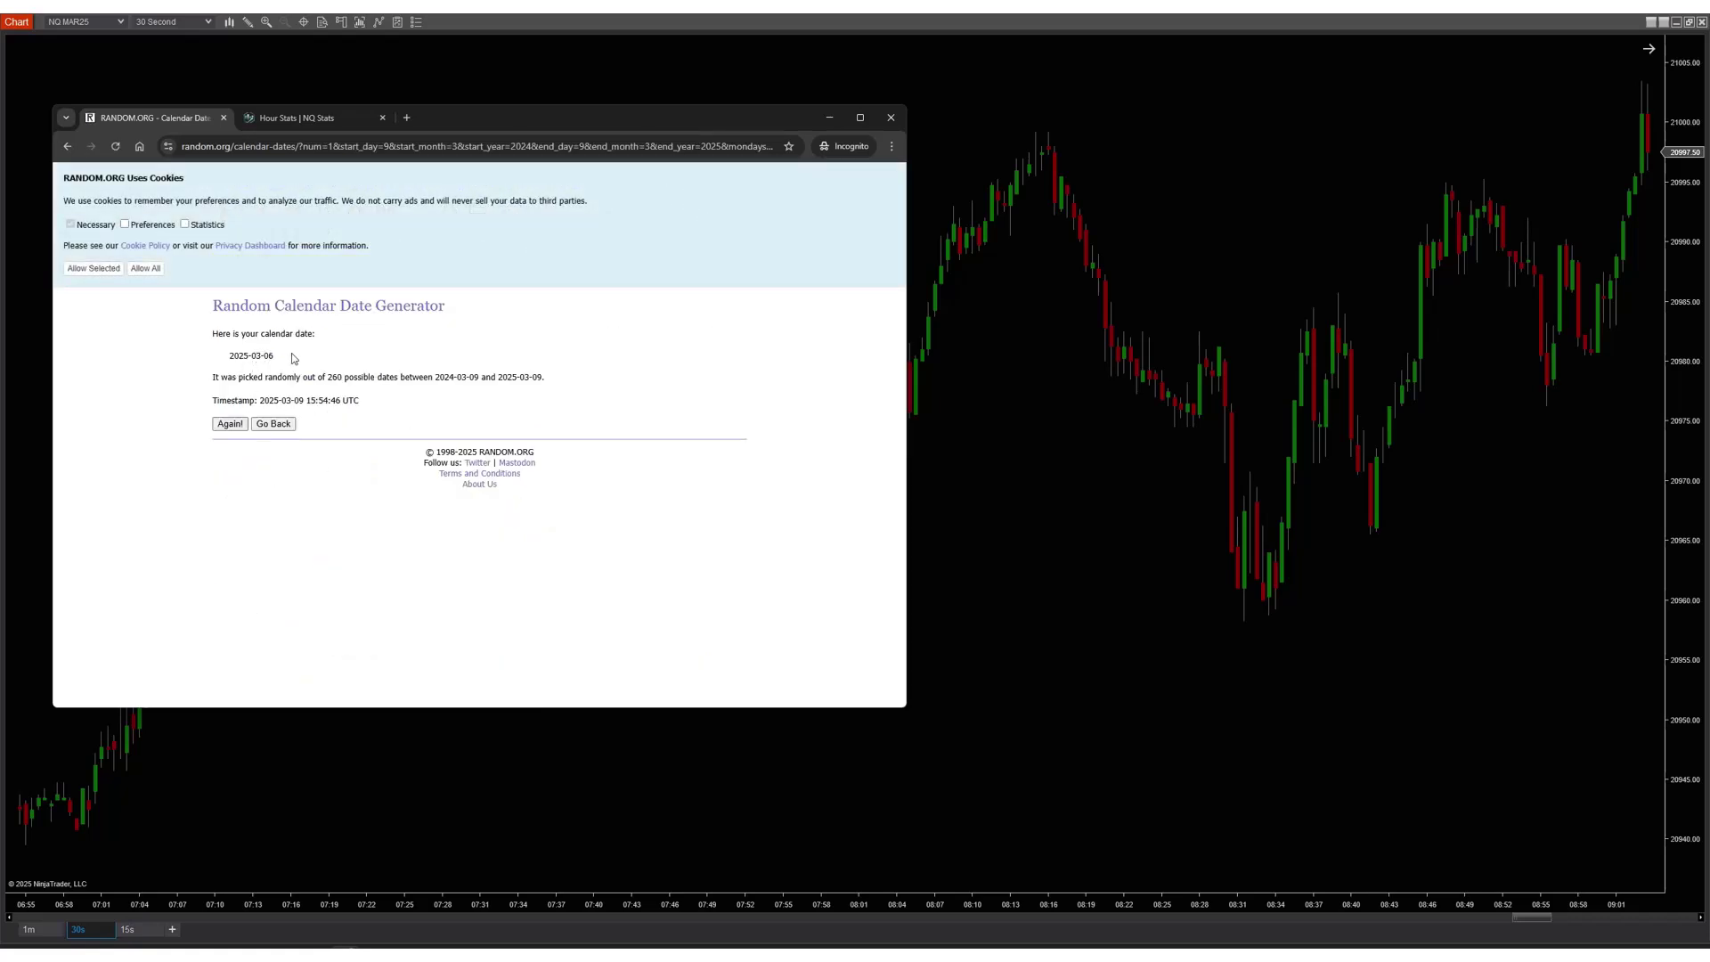
# - Redraw random dates until 2024-09-06 appears, then select its month and day
pyautogui.click(270, 424)
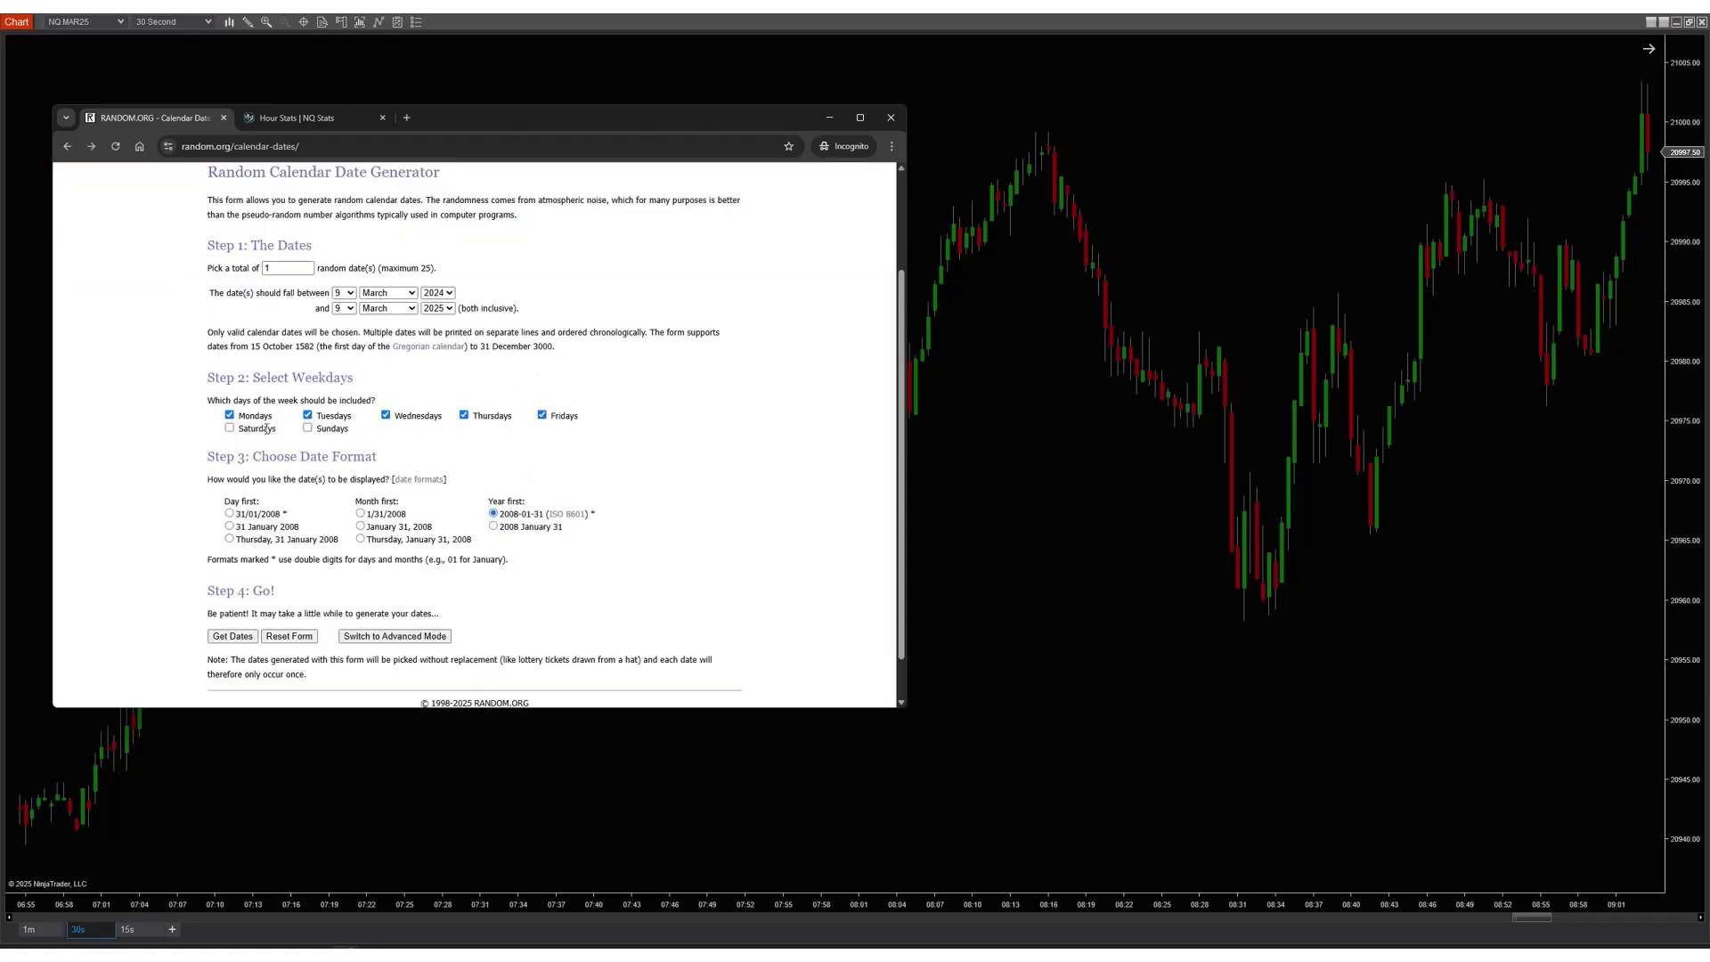
pyautogui.click(233, 637)
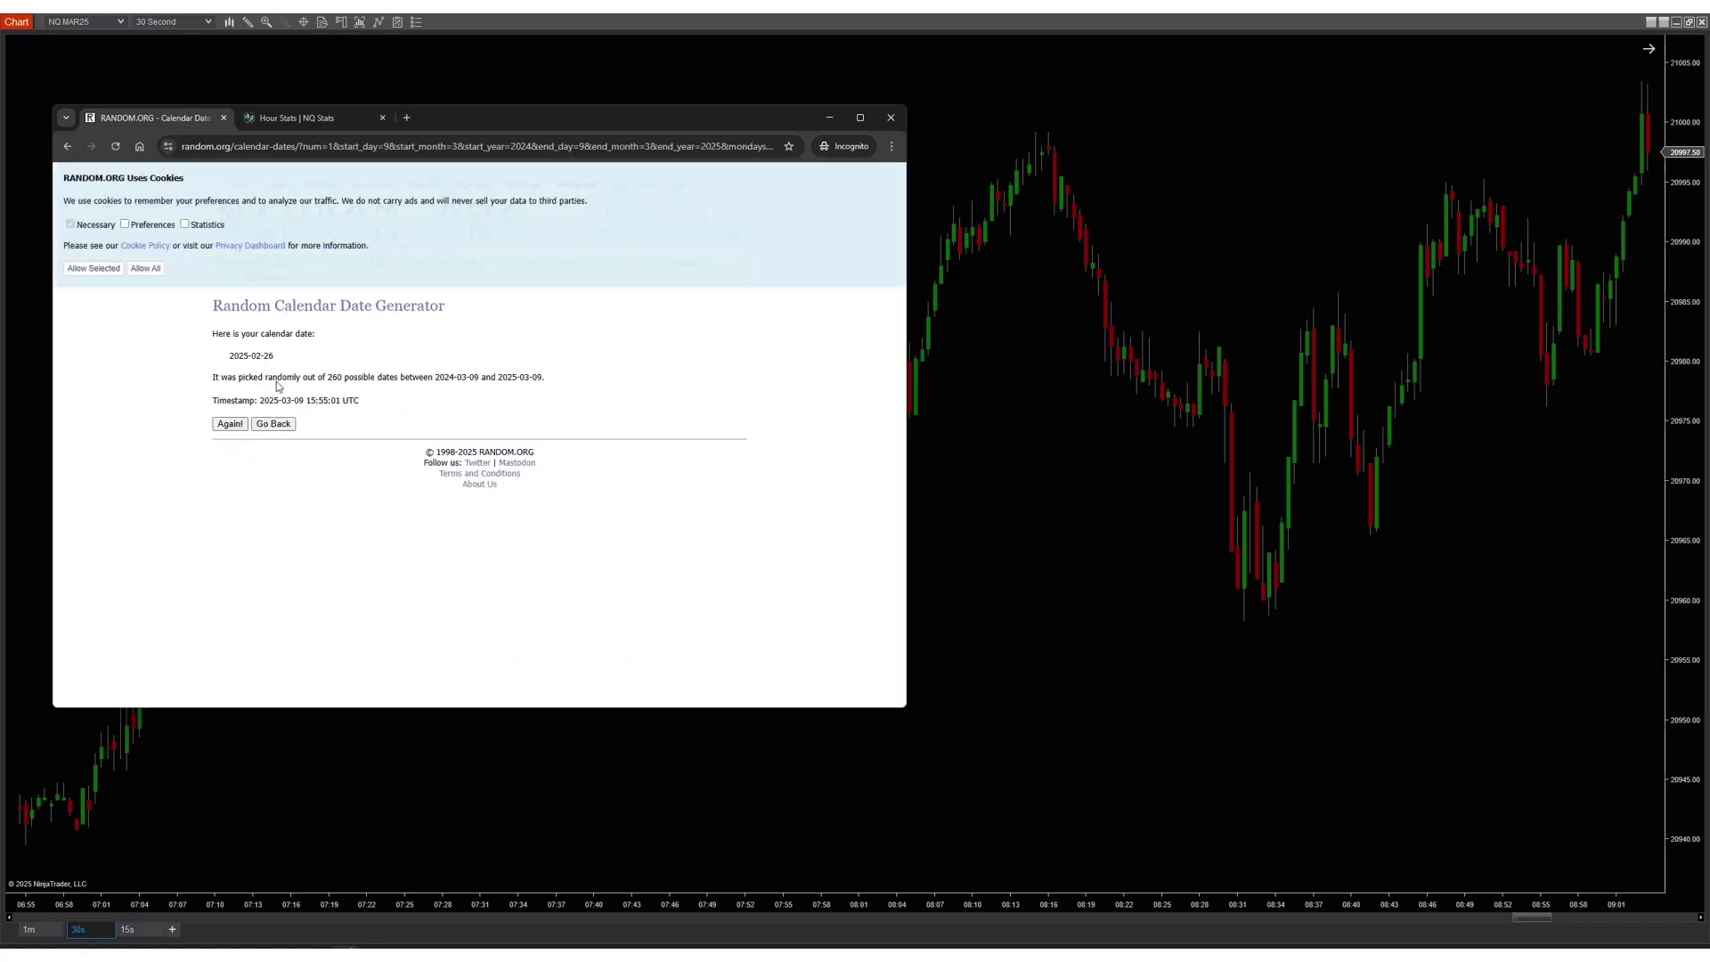
pyautogui.click(274, 424)
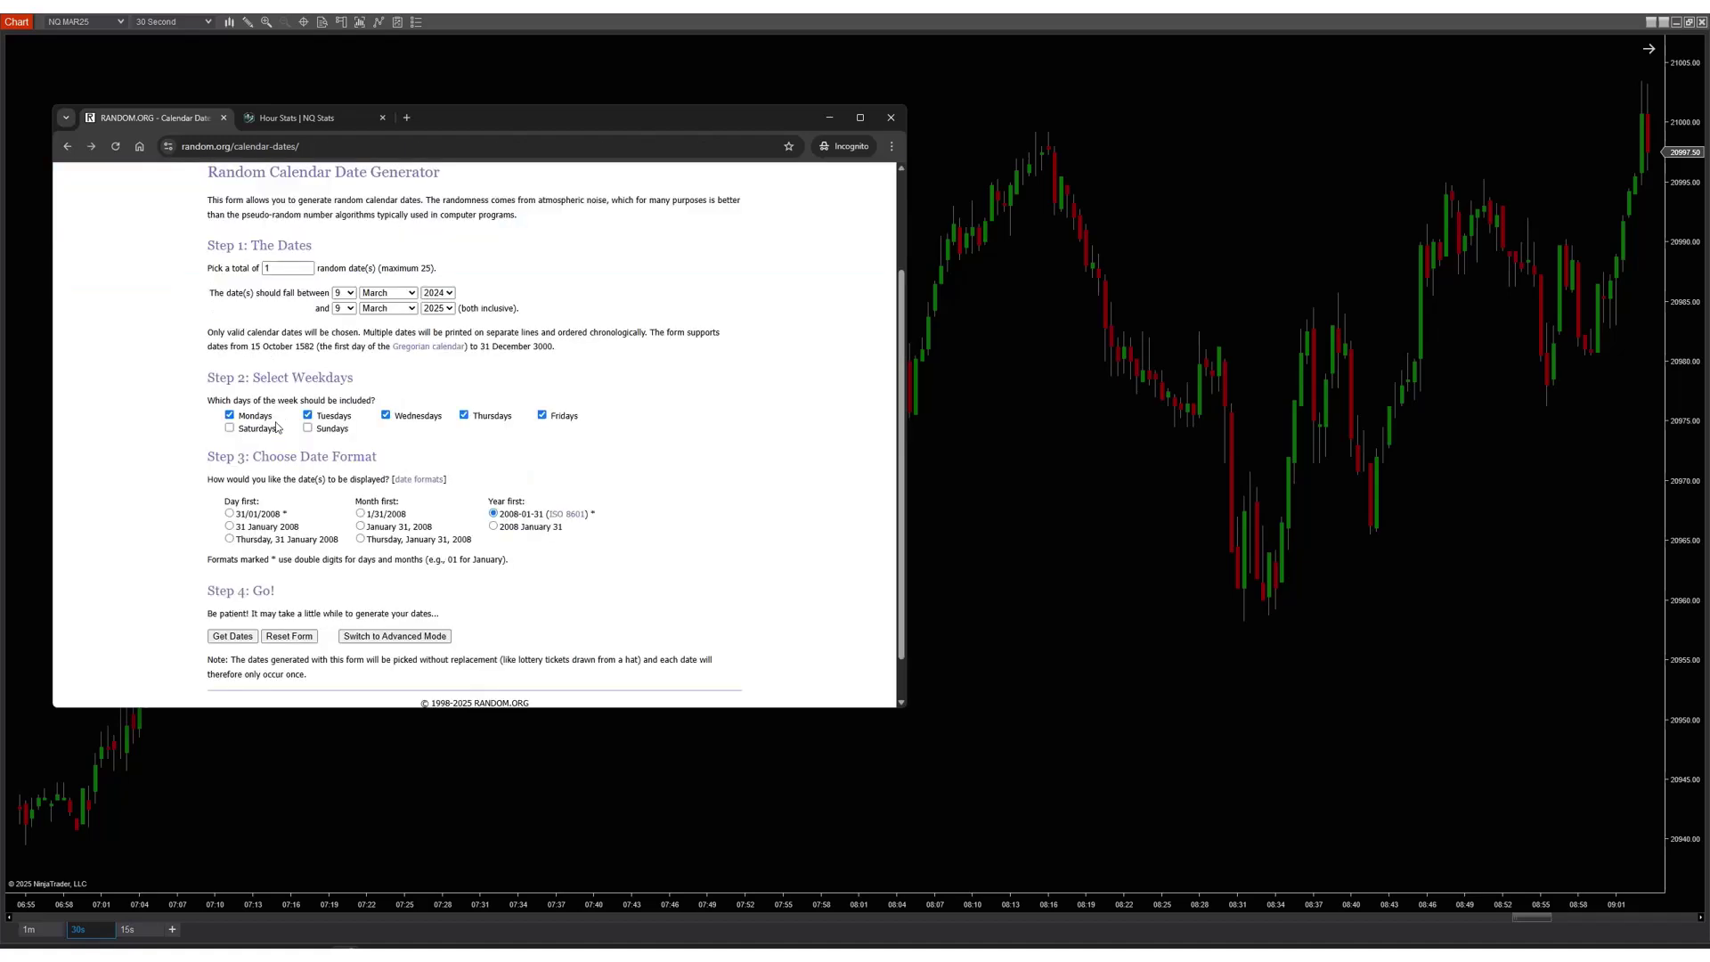
pyautogui.click(223, 638)
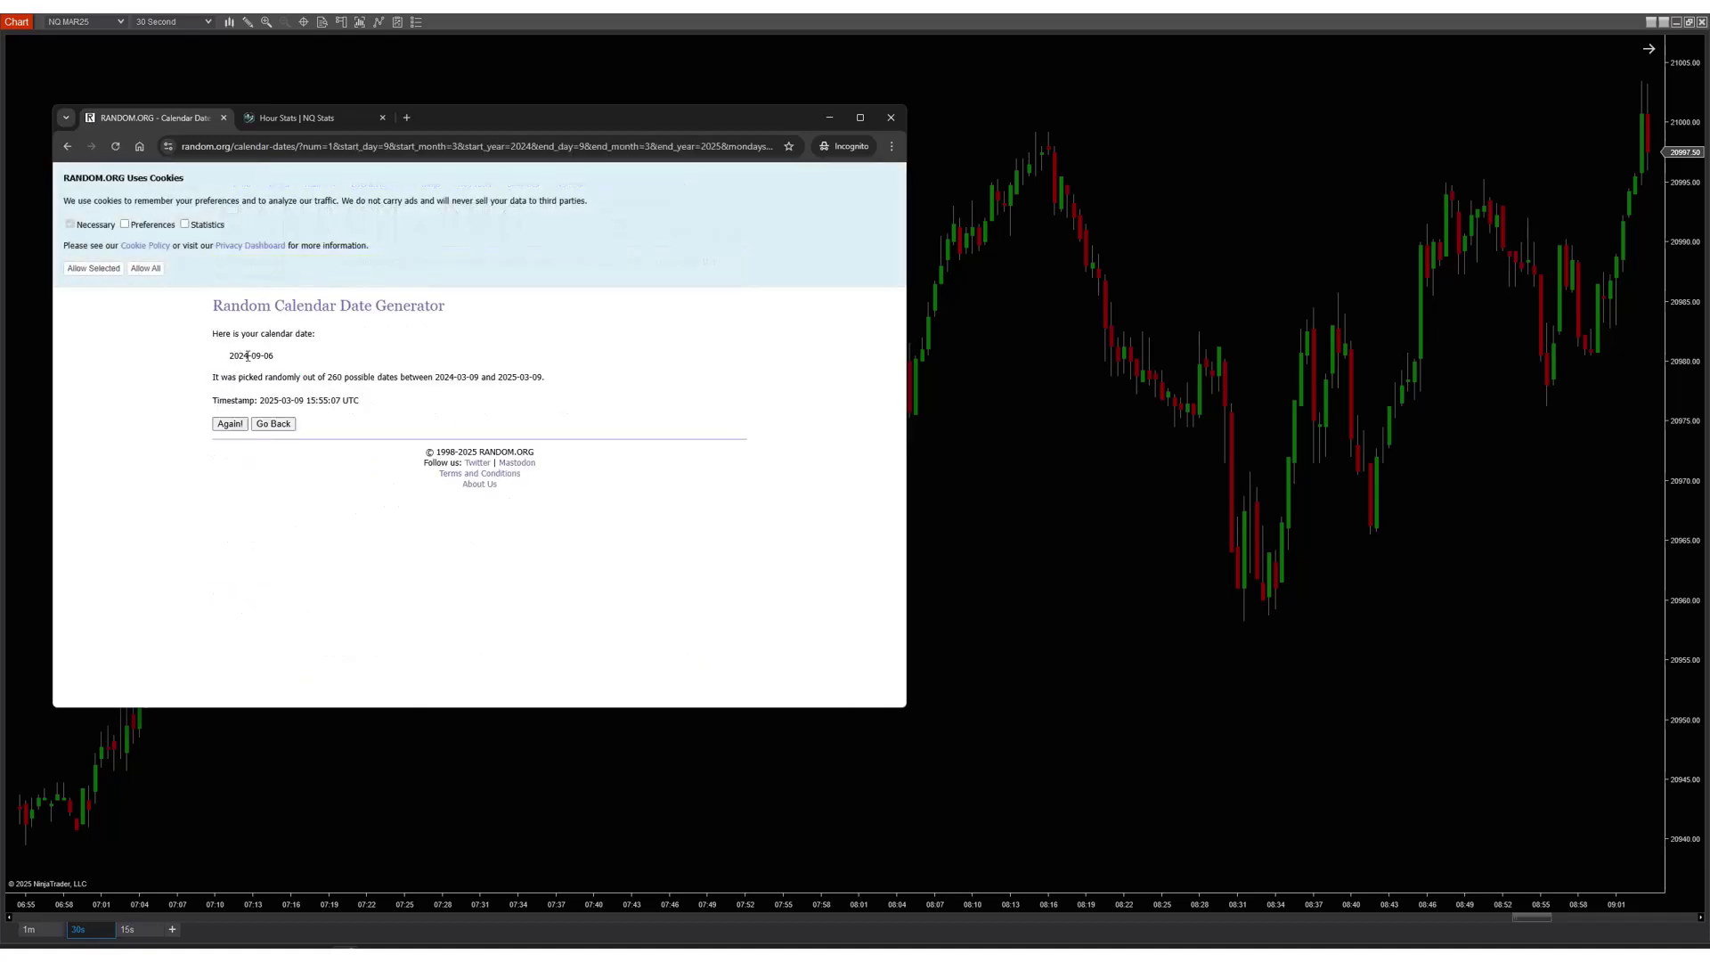
pyautogui.moveTo(254, 356); pyautogui.dragTo(276, 358)
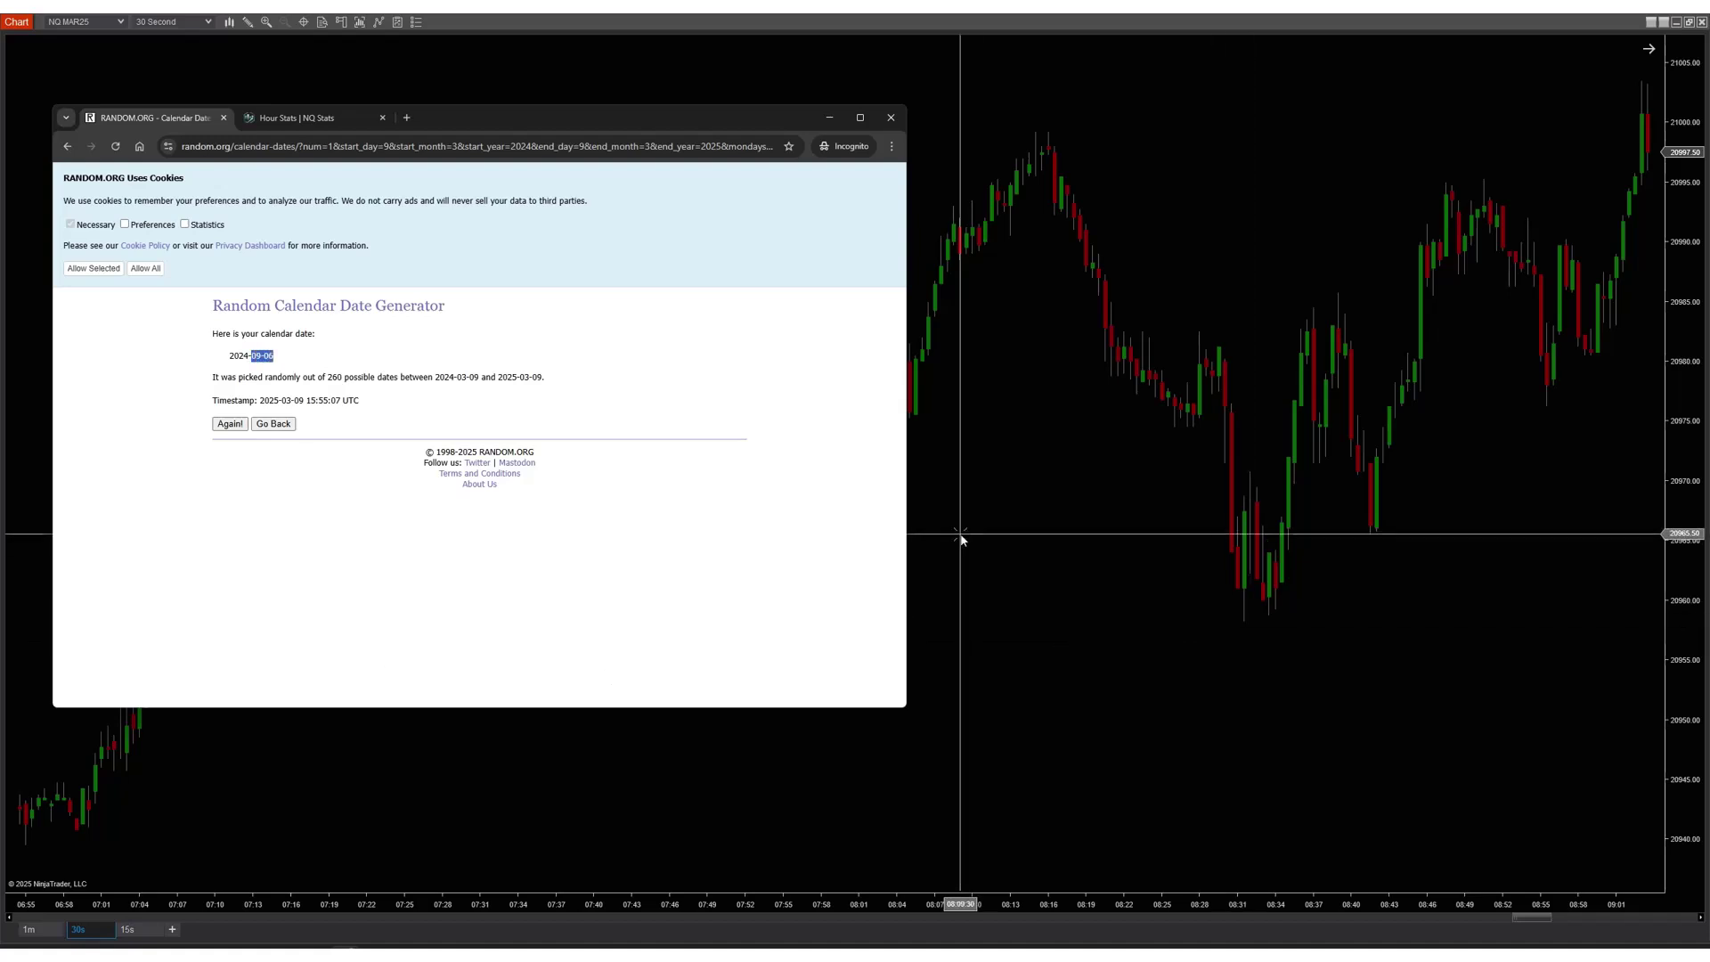
pyautogui.rightClick(961, 532)
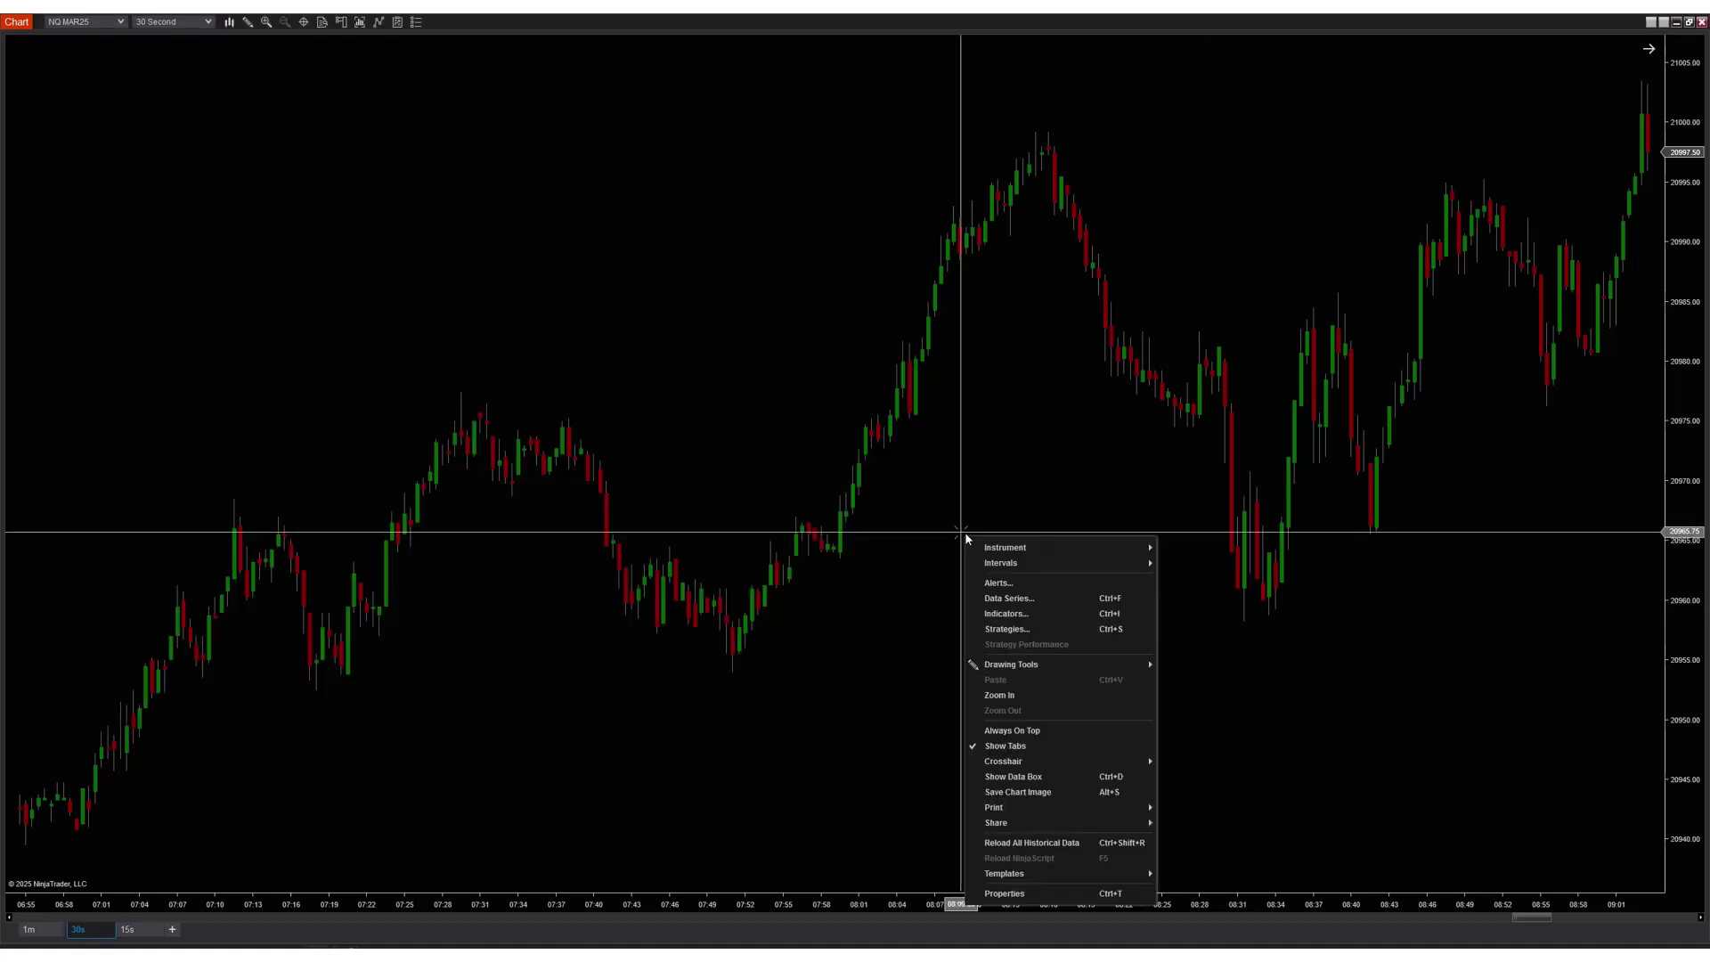
# - Load NQ MAR25 as 1-minute bars ending 09/06/2024 and scroll back to the morning session
pyautogui.click(33, 931)
pyautogui.rightClick(563, 508)
pyautogui.click(618, 571)
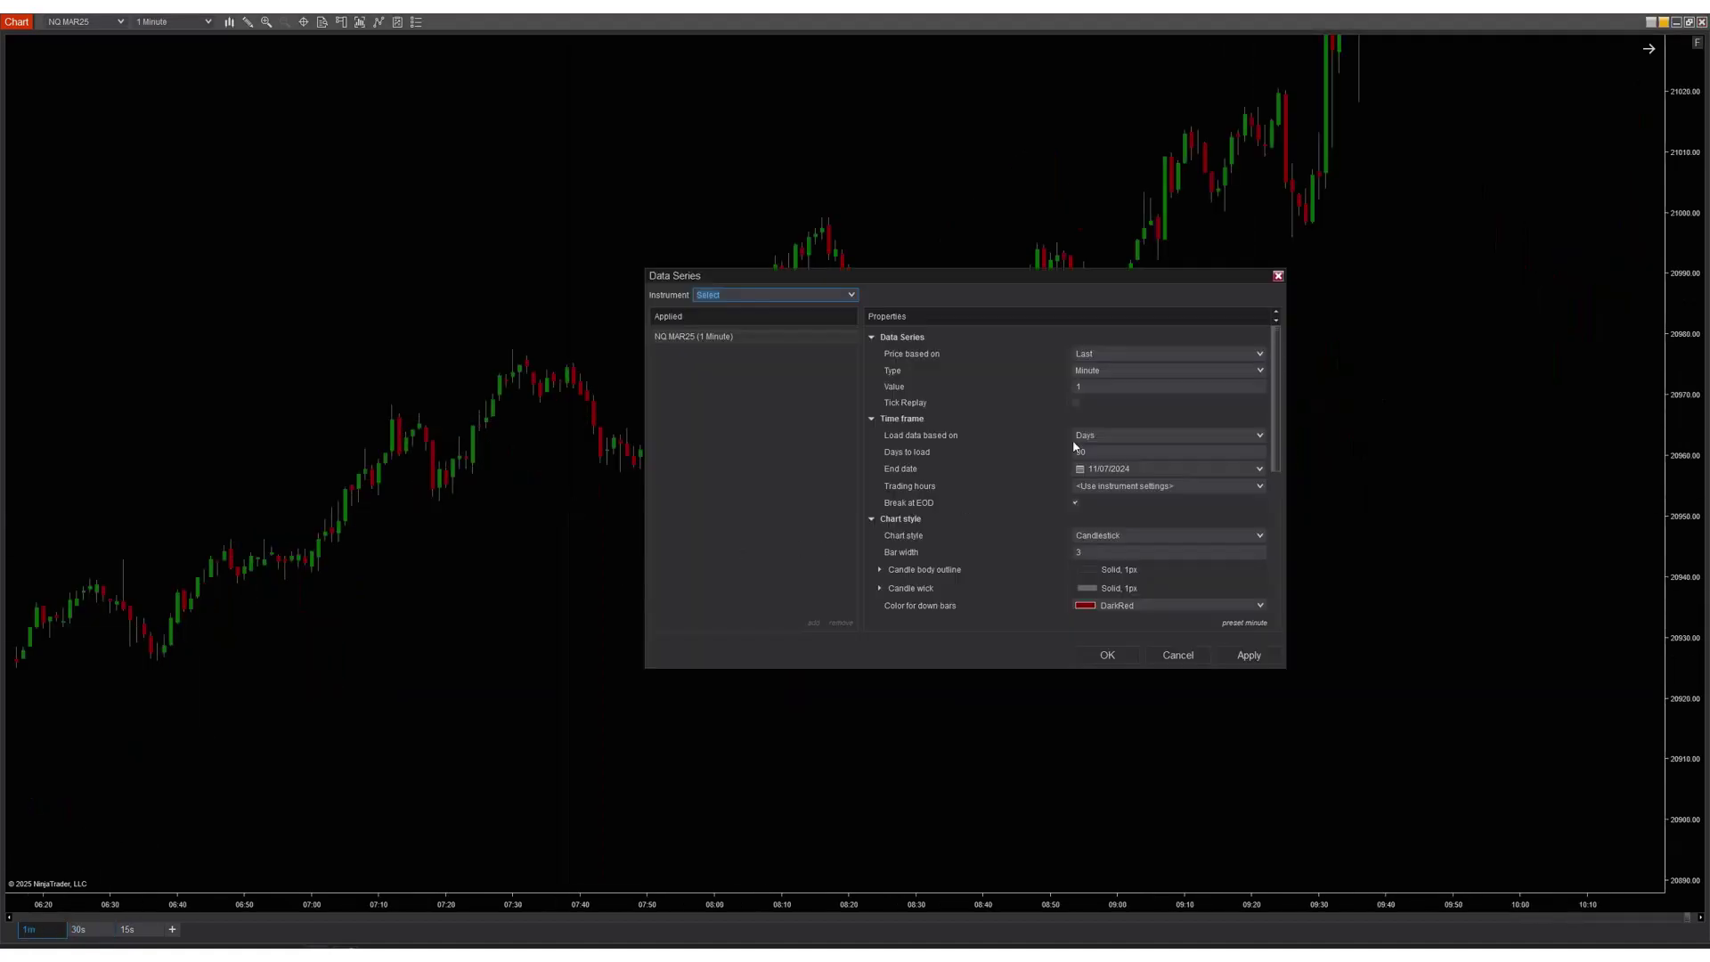
pyautogui.click(1259, 470)
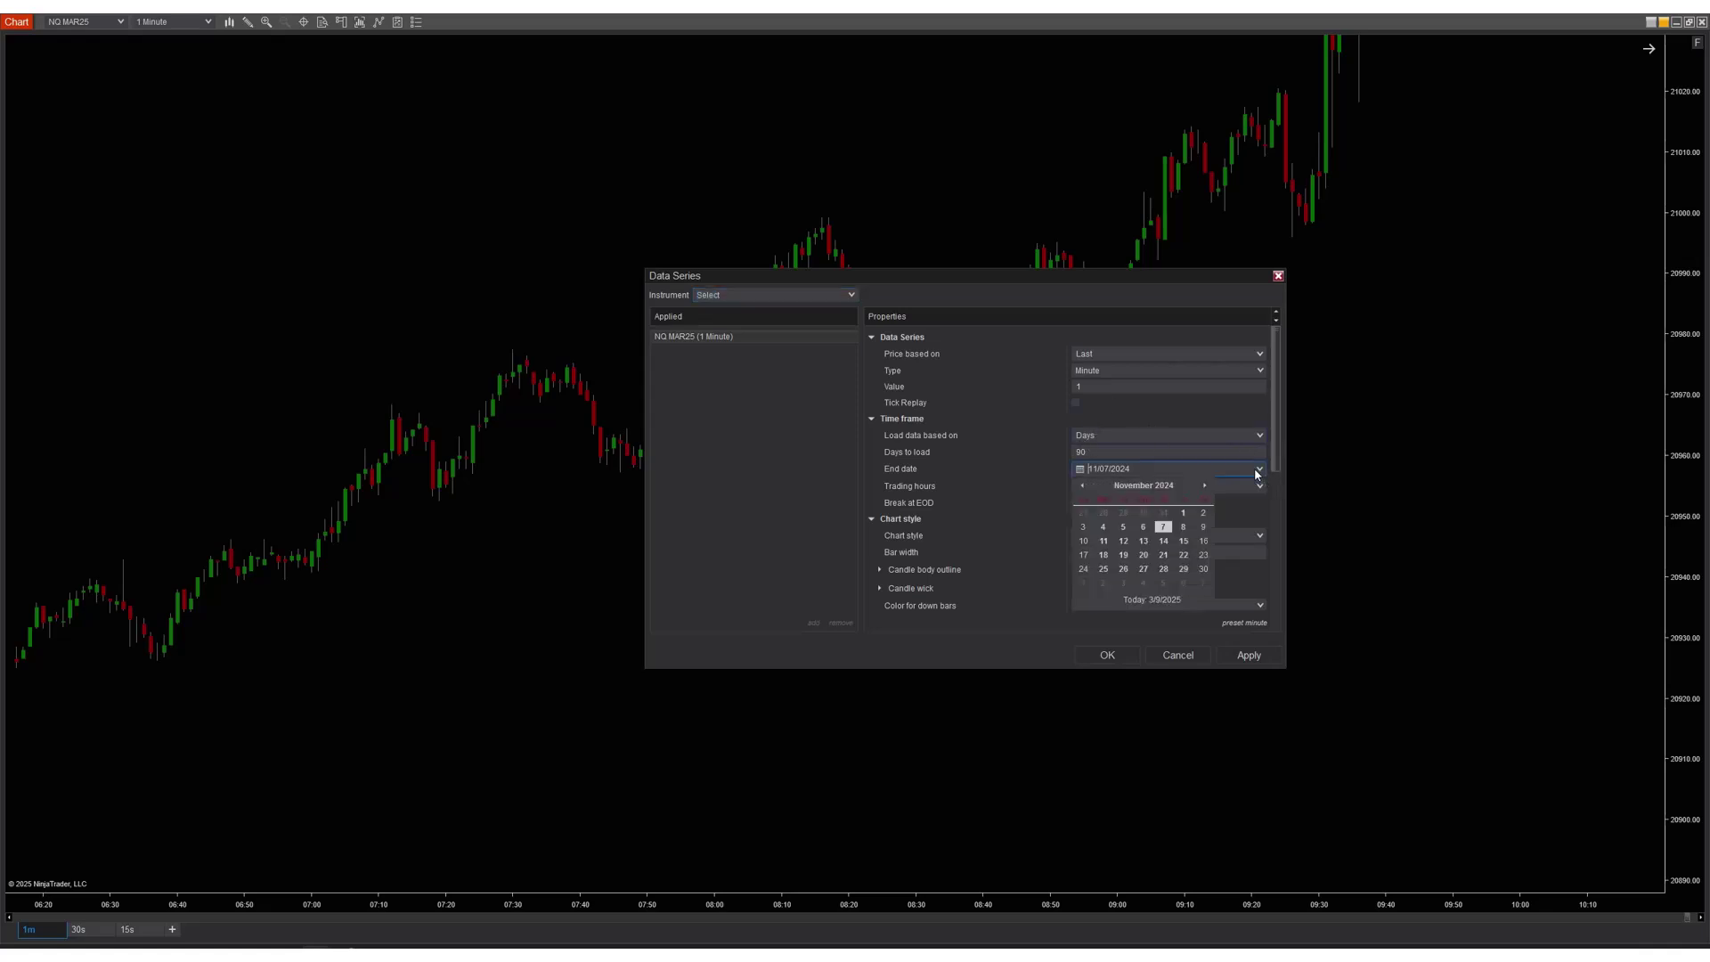
pyautogui.click(1080, 487)
pyautogui.click(1080, 487)
pyautogui.click(1183, 527)
pyautogui.click(1248, 657)
pyautogui.click(1124, 657)
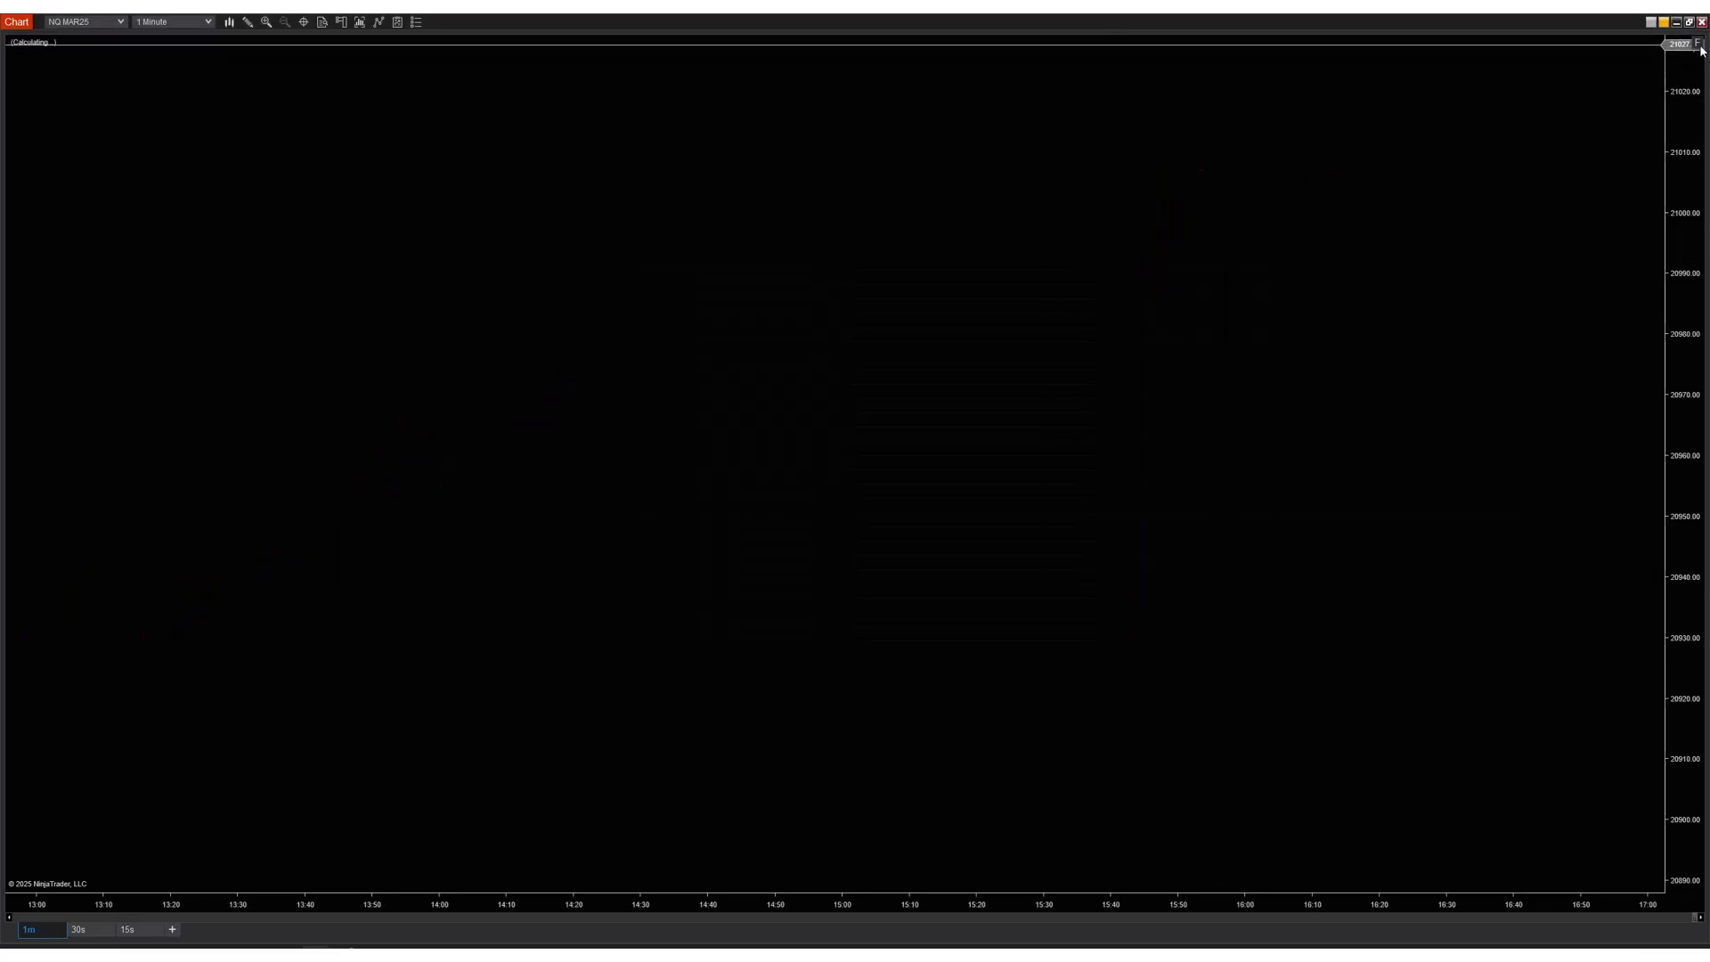
pyautogui.scroll(-15, 745, 351)
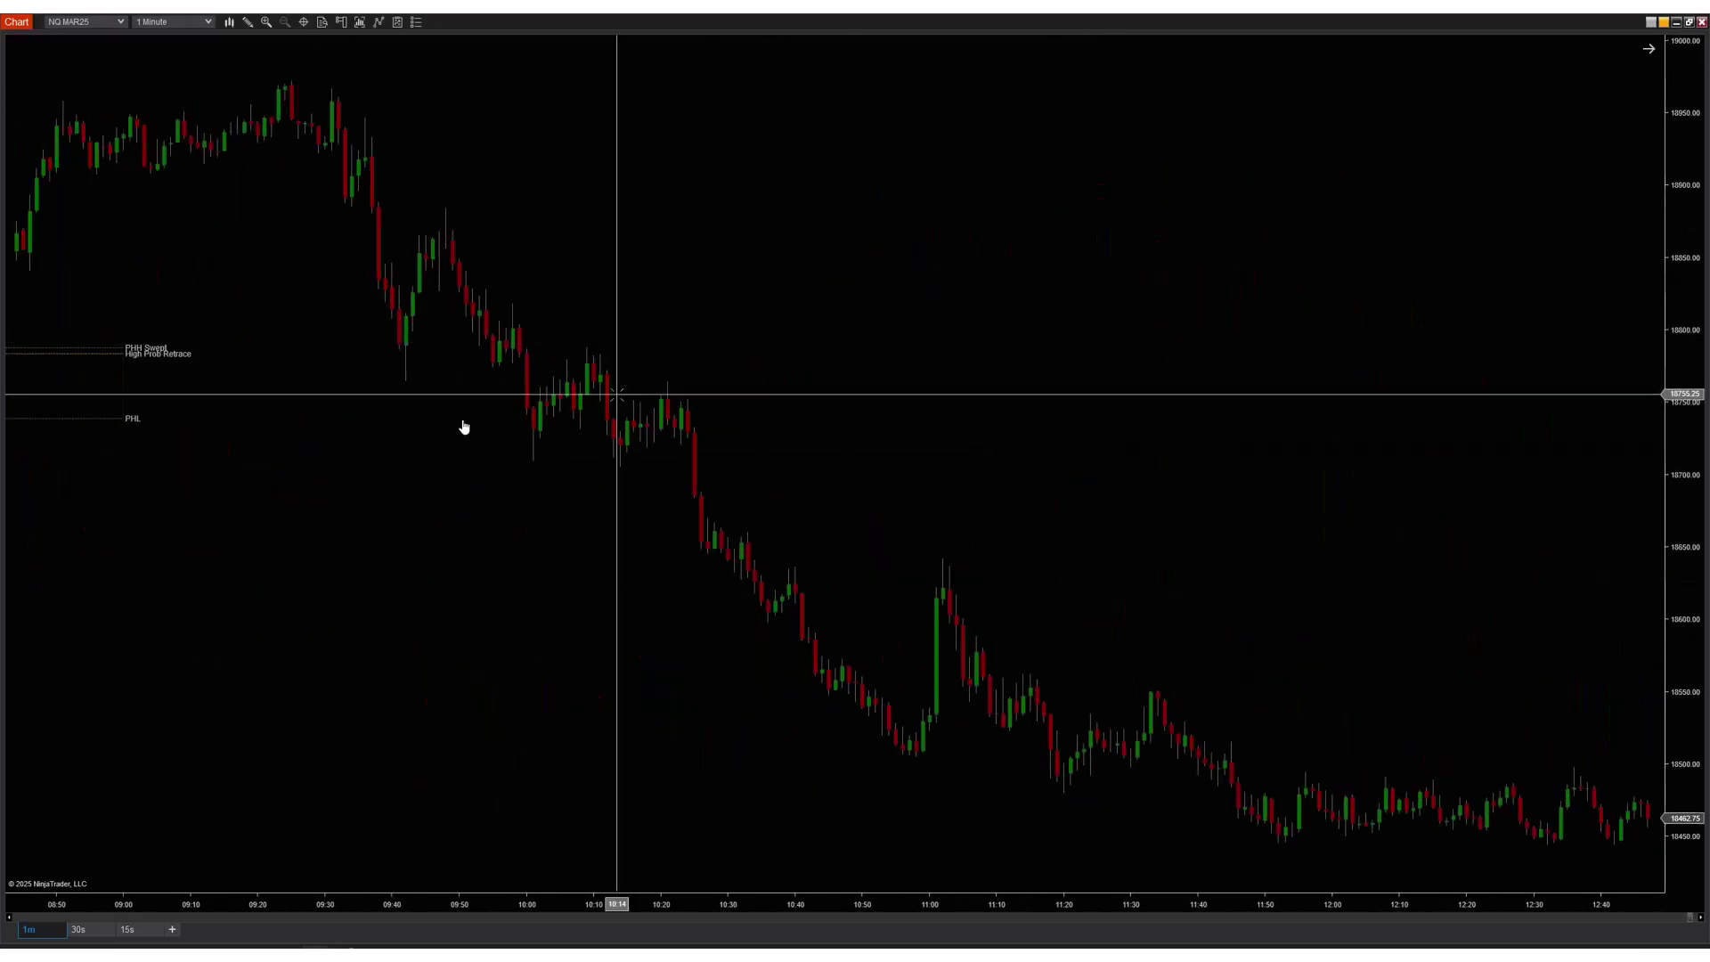
pyautogui.scroll(-3, 915, 532)
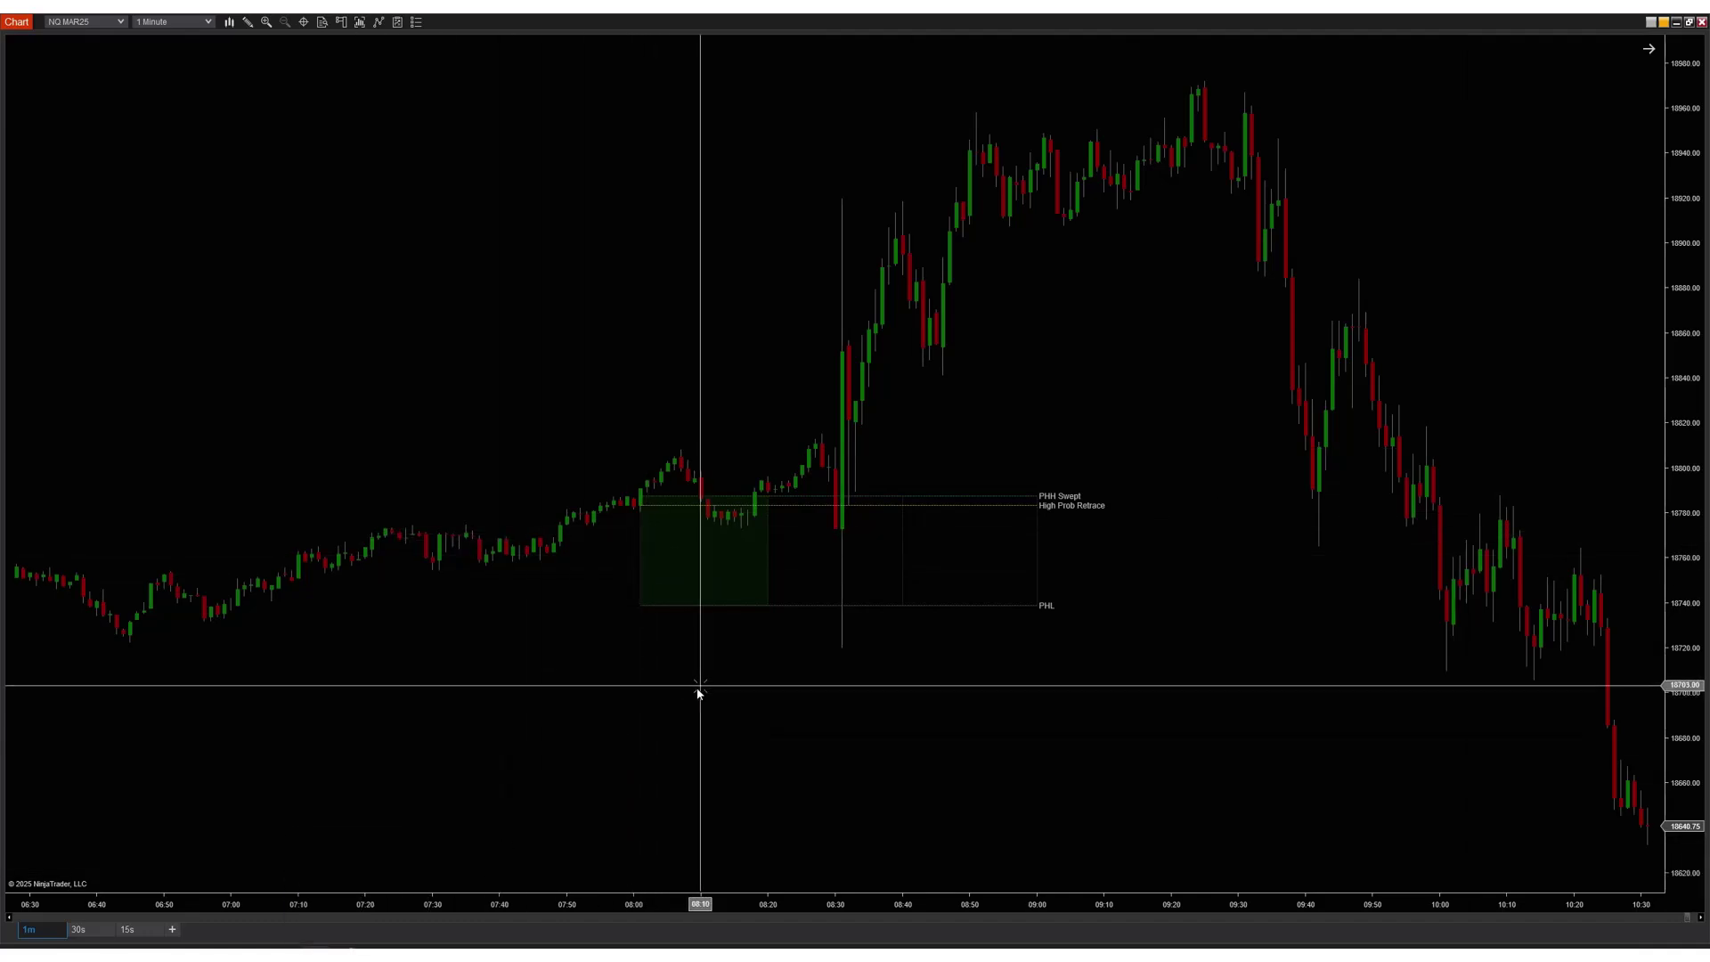
# - Scroll the Hour Stats page down to the high and low formation times, then return to the chart
pyautogui.hotkey('alt', 'Tab')
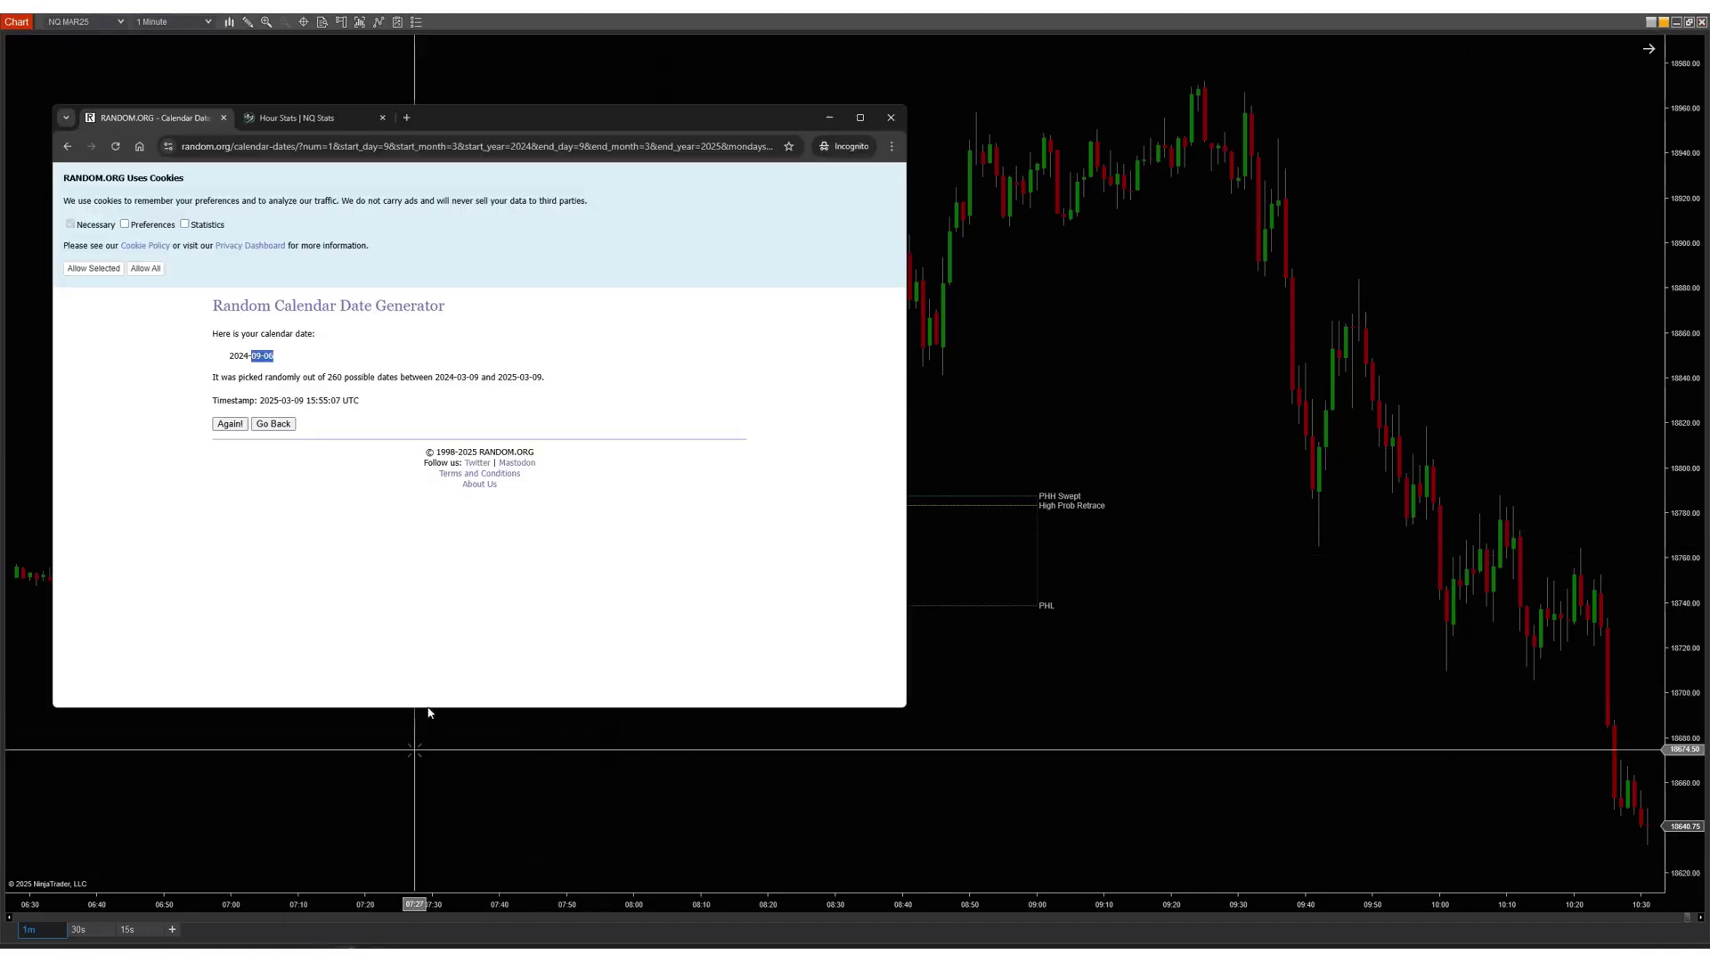
pyautogui.click(307, 117)
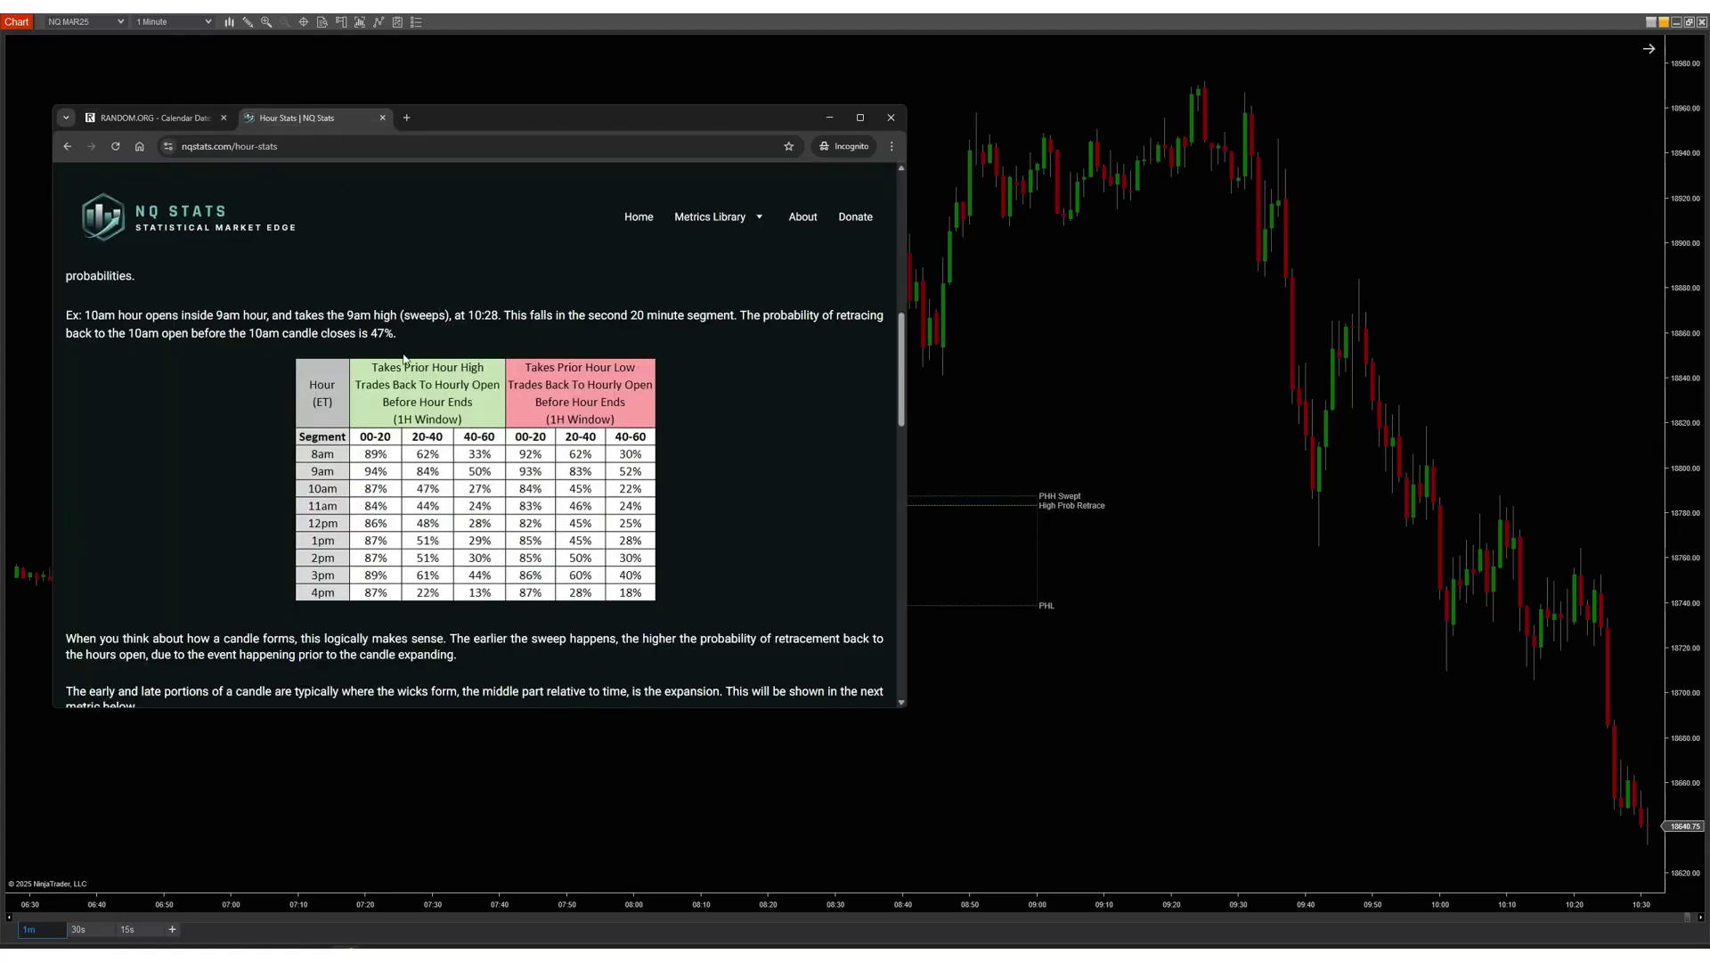
pyautogui.scroll(5, 308, 455)
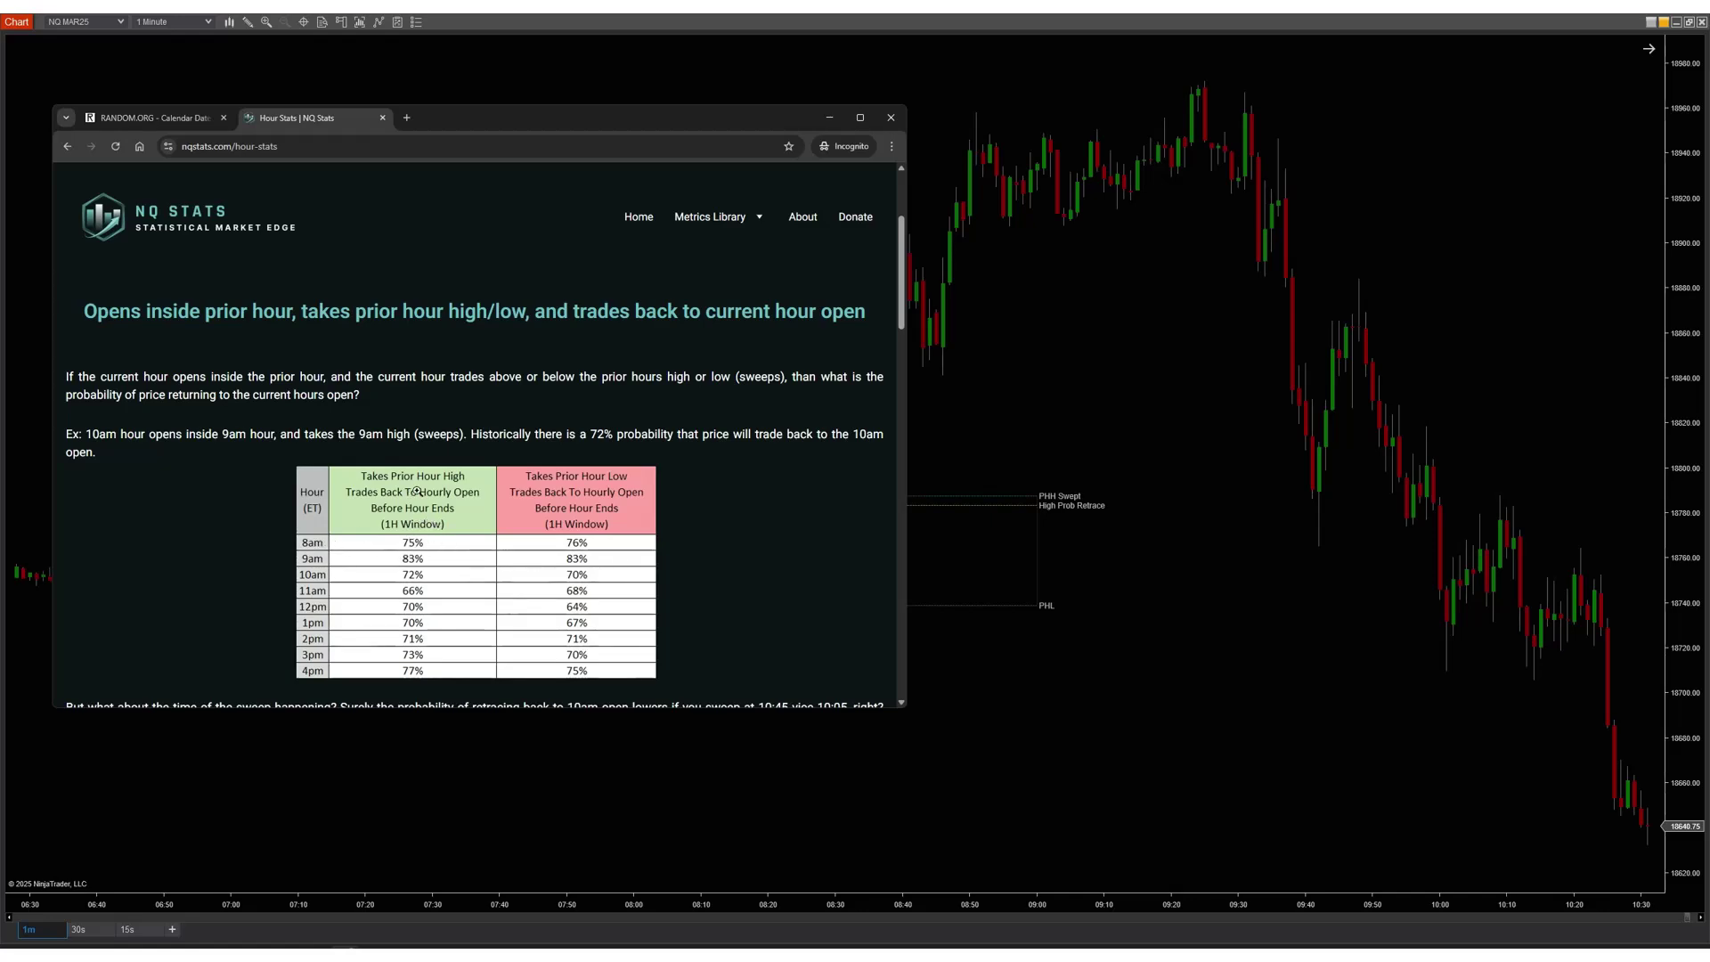
pyautogui.scroll(-3, 417, 490)
pyautogui.scroll(-1, 423, 488)
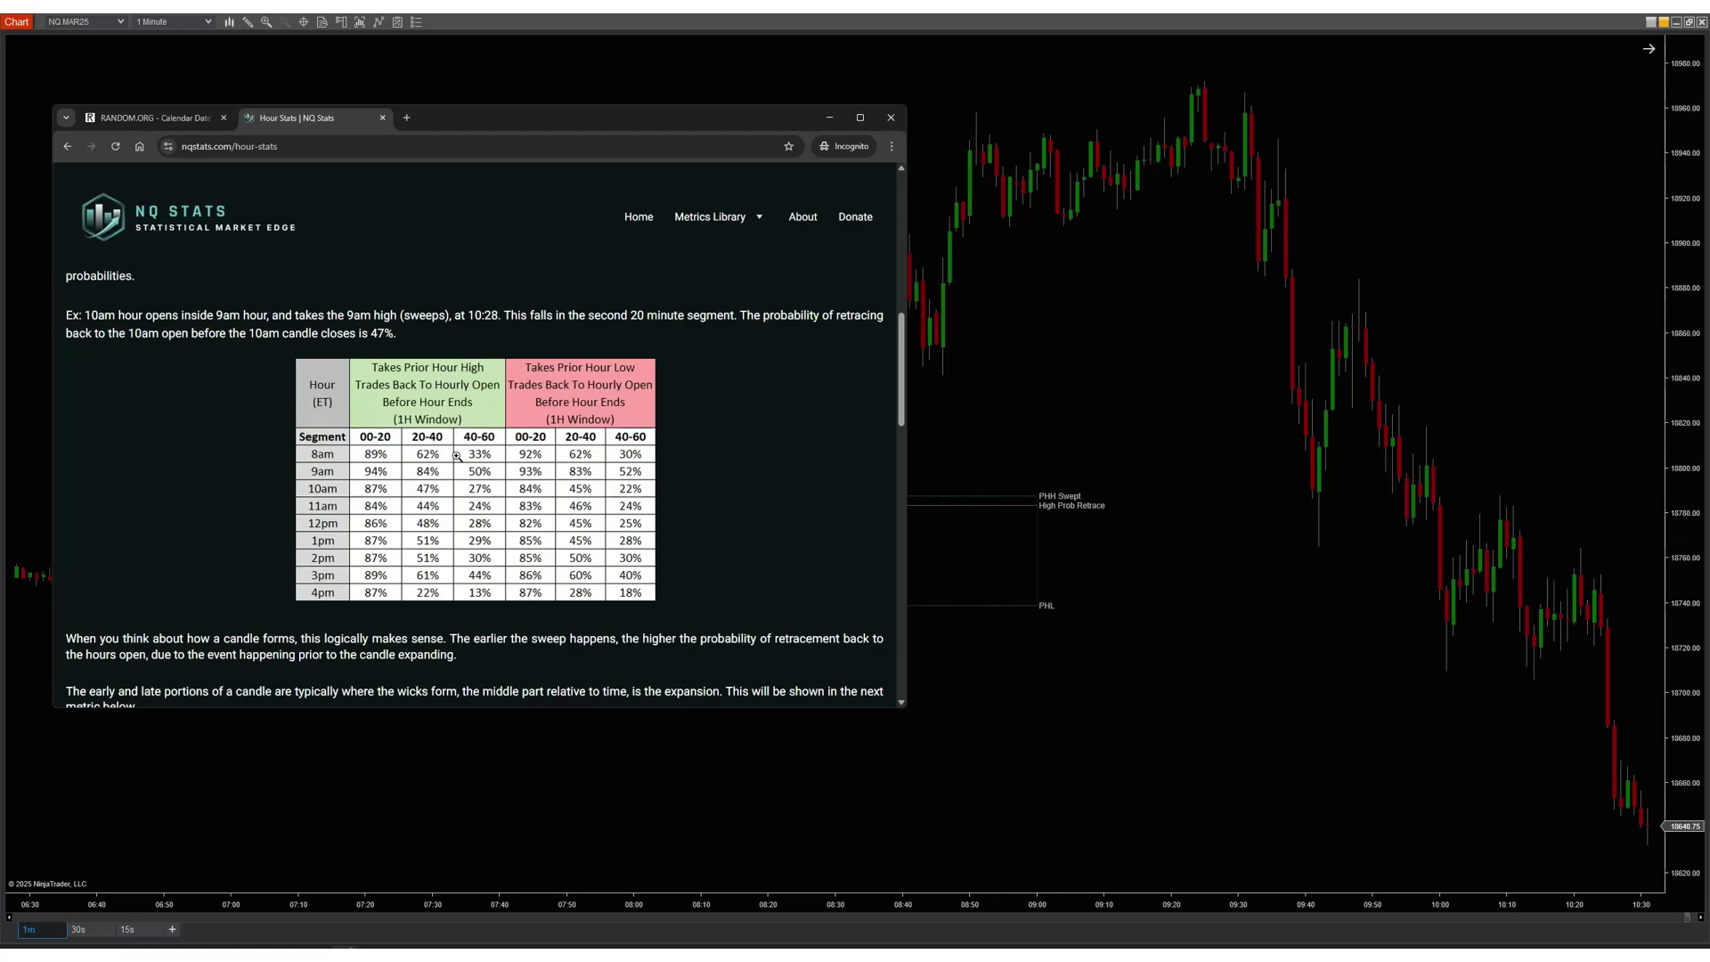
pyautogui.scroll(-3, 485, 472)
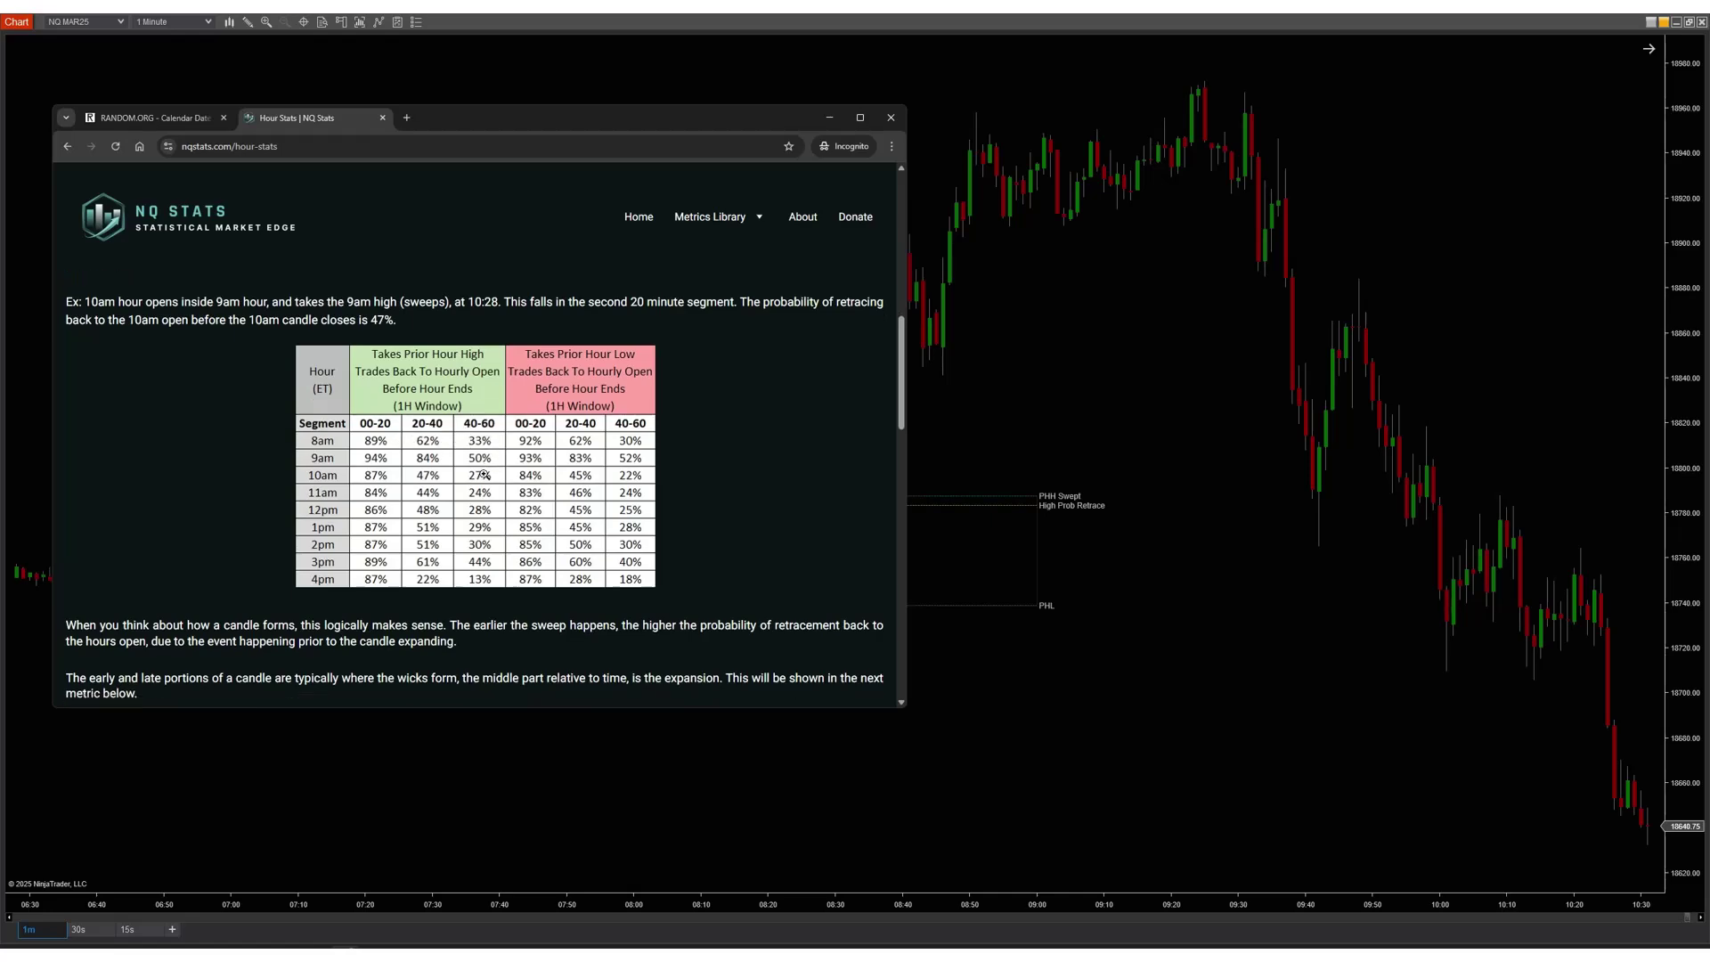
pyautogui.scroll(-4, 485, 479)
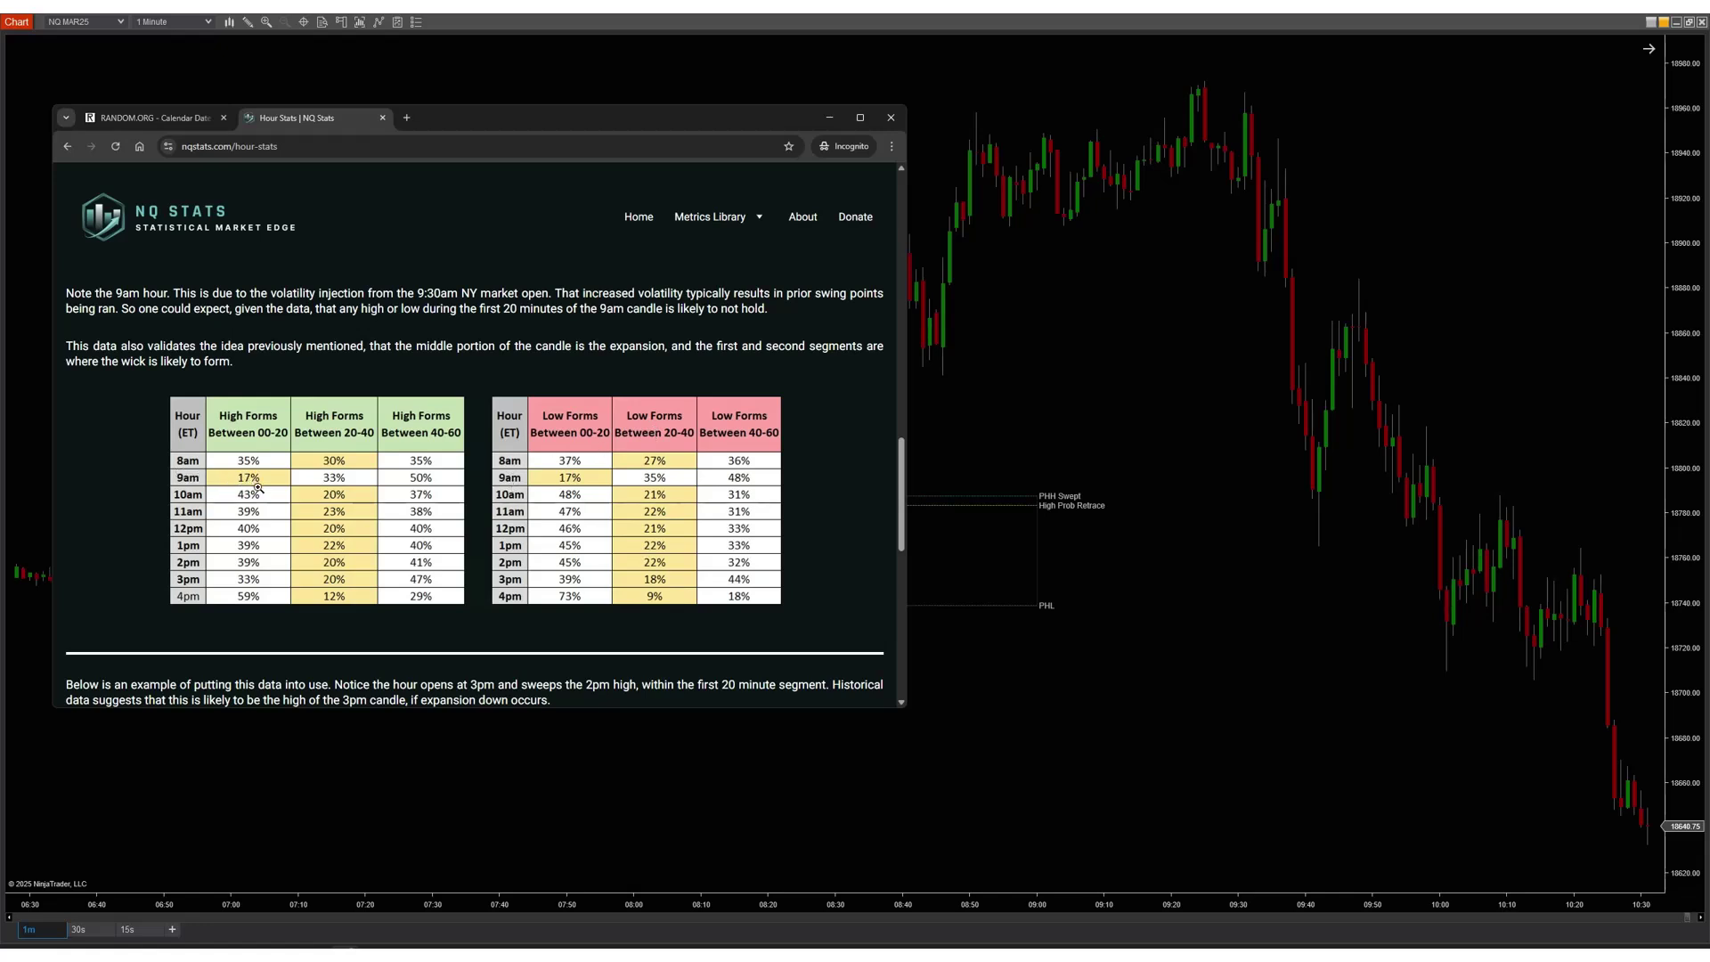
pyautogui.click(1069, 595)
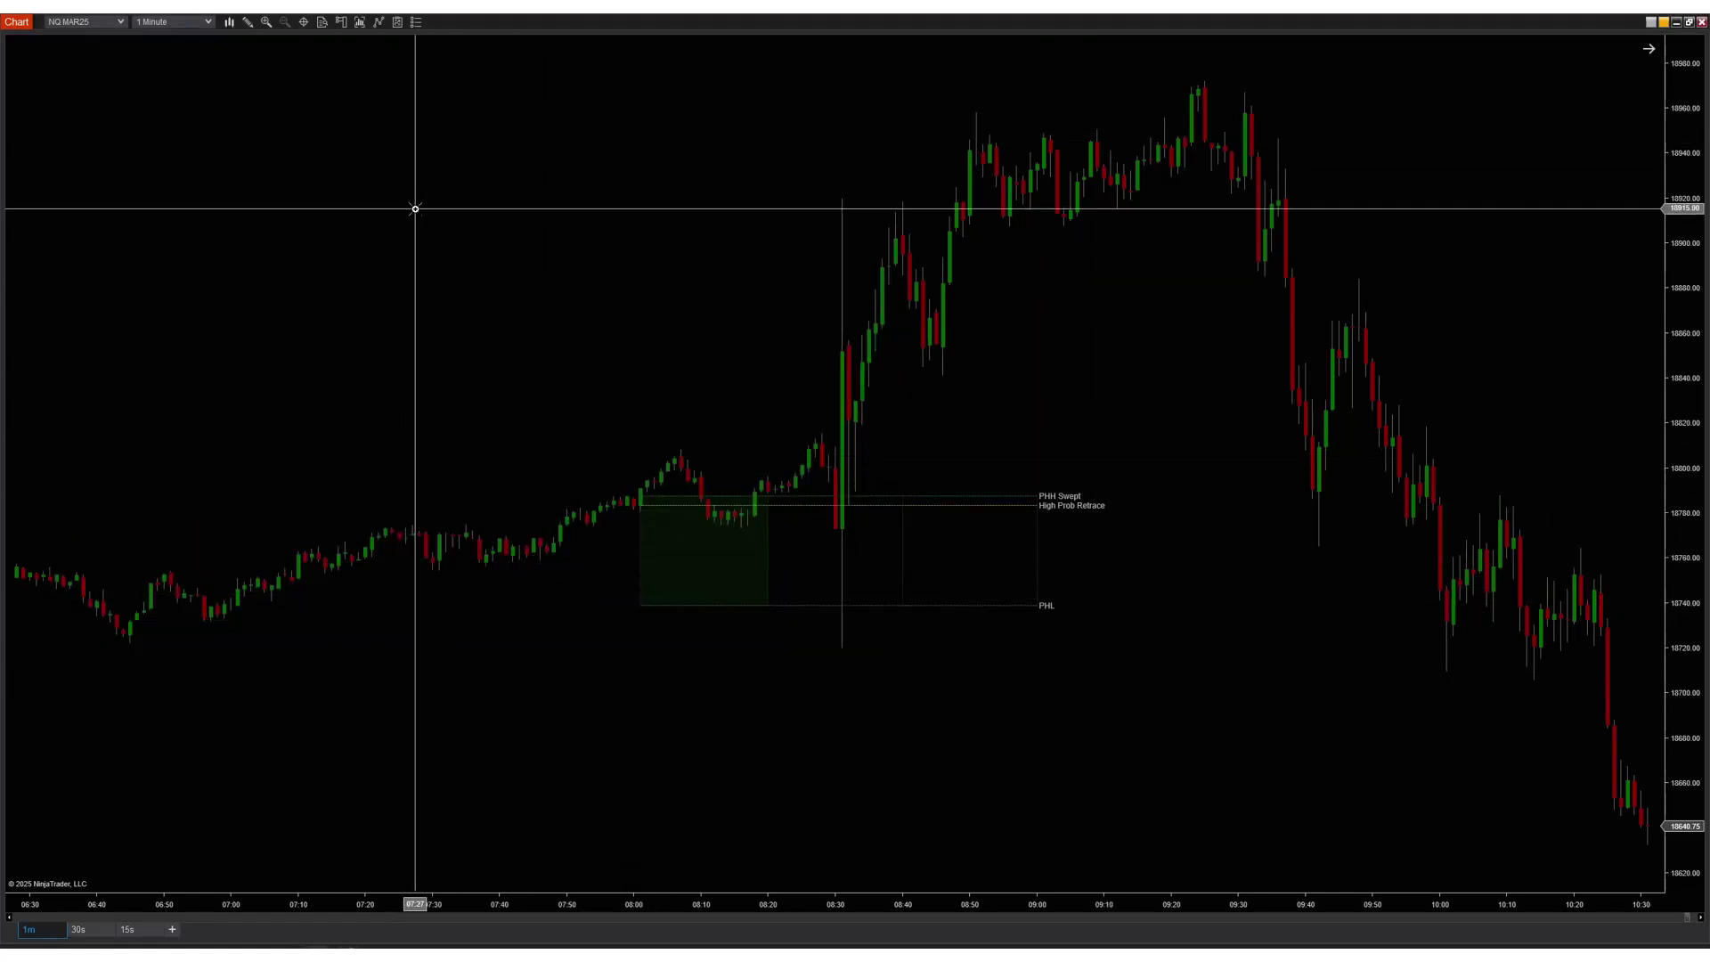
# - Draw two dotted yellow zigzag path projections on the 1-minute chart
pyautogui.click(311, 347)
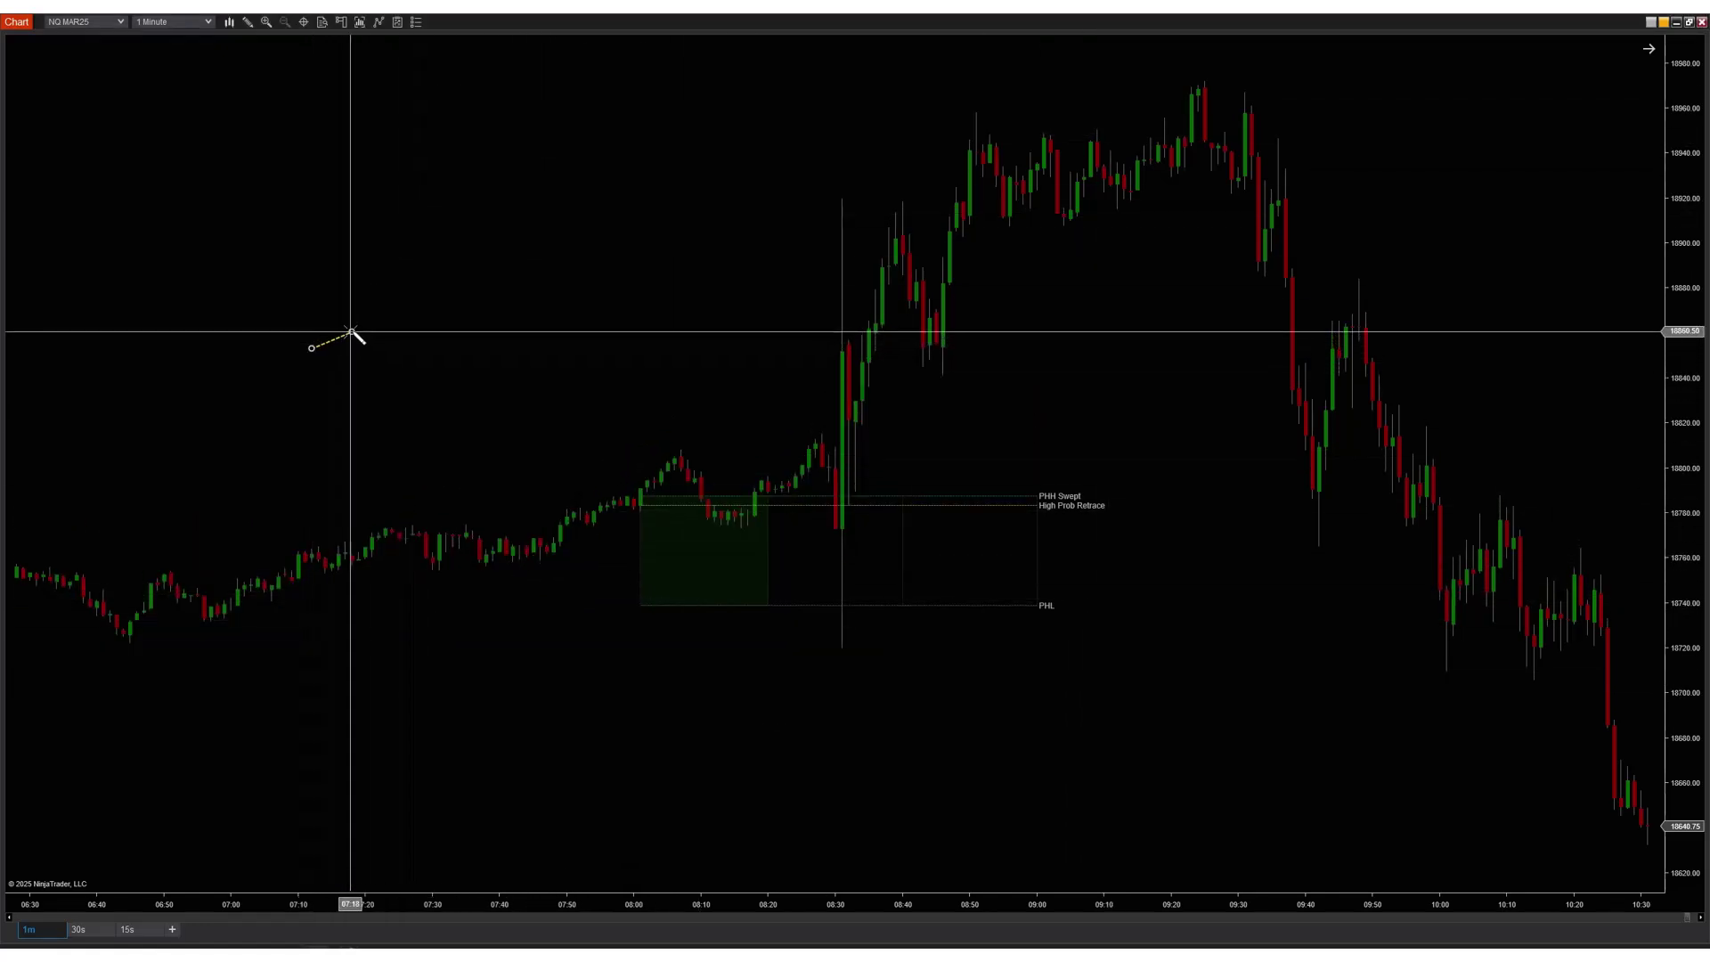
pyautogui.click(358, 286)
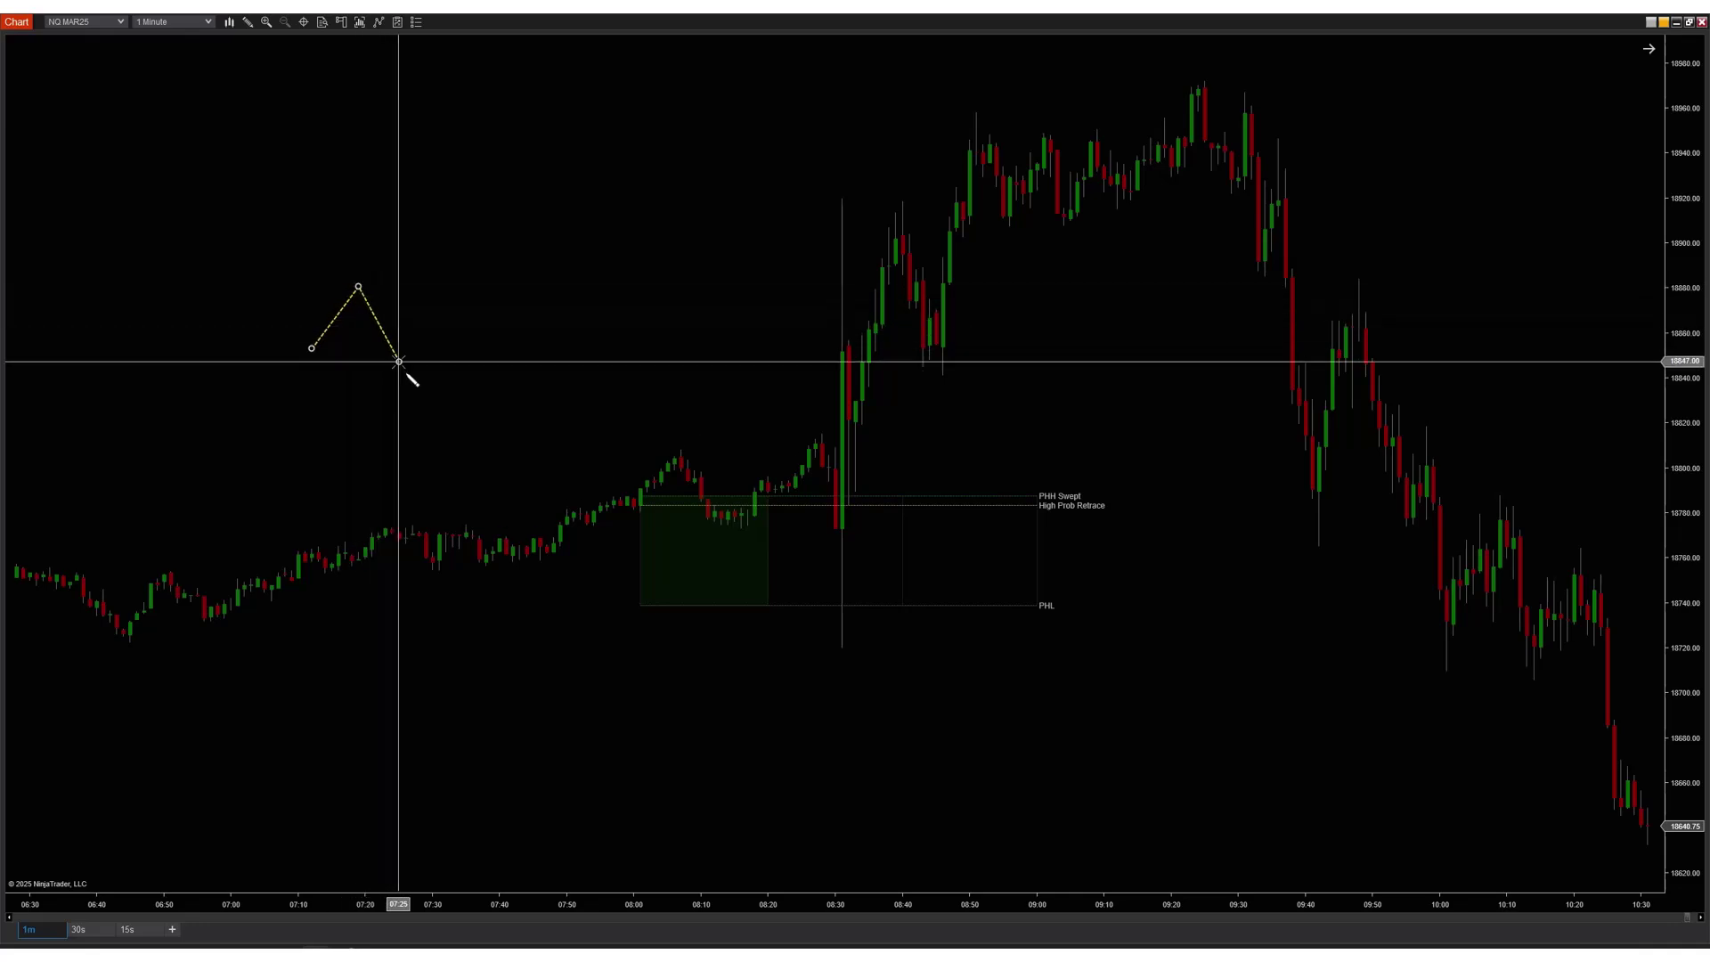
pyautogui.click(453, 461)
pyautogui.click(479, 400)
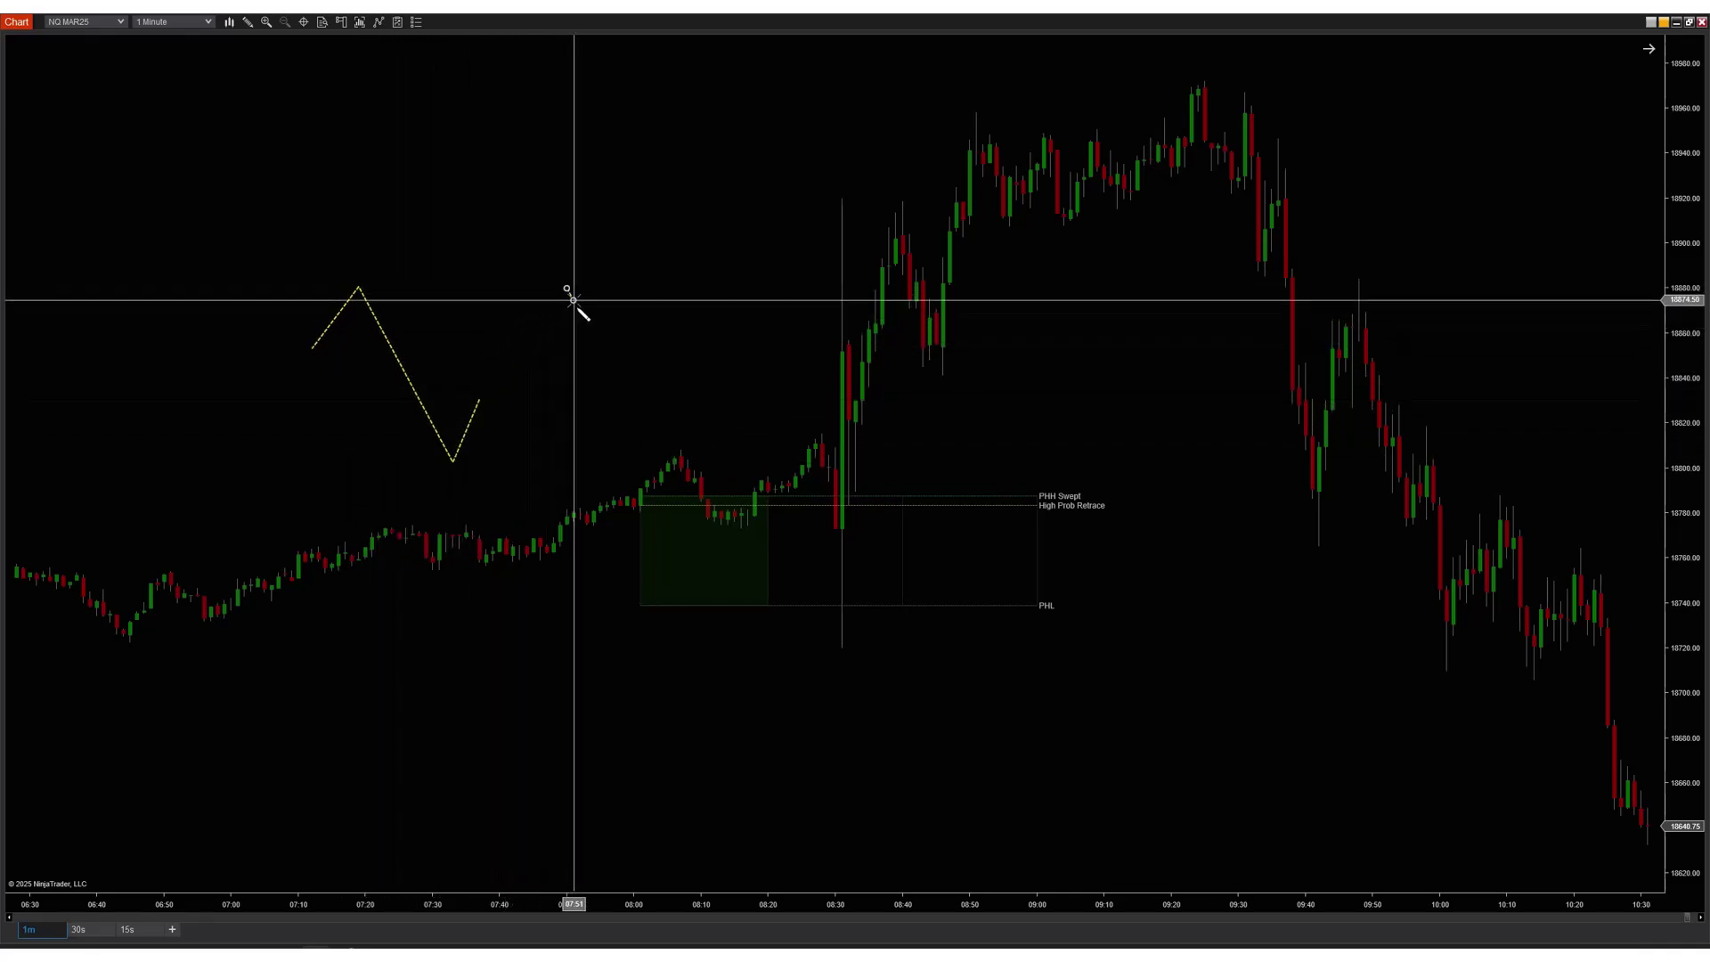
pyautogui.click(593, 355)
pyautogui.click(694, 132)
pyautogui.click(740, 221)
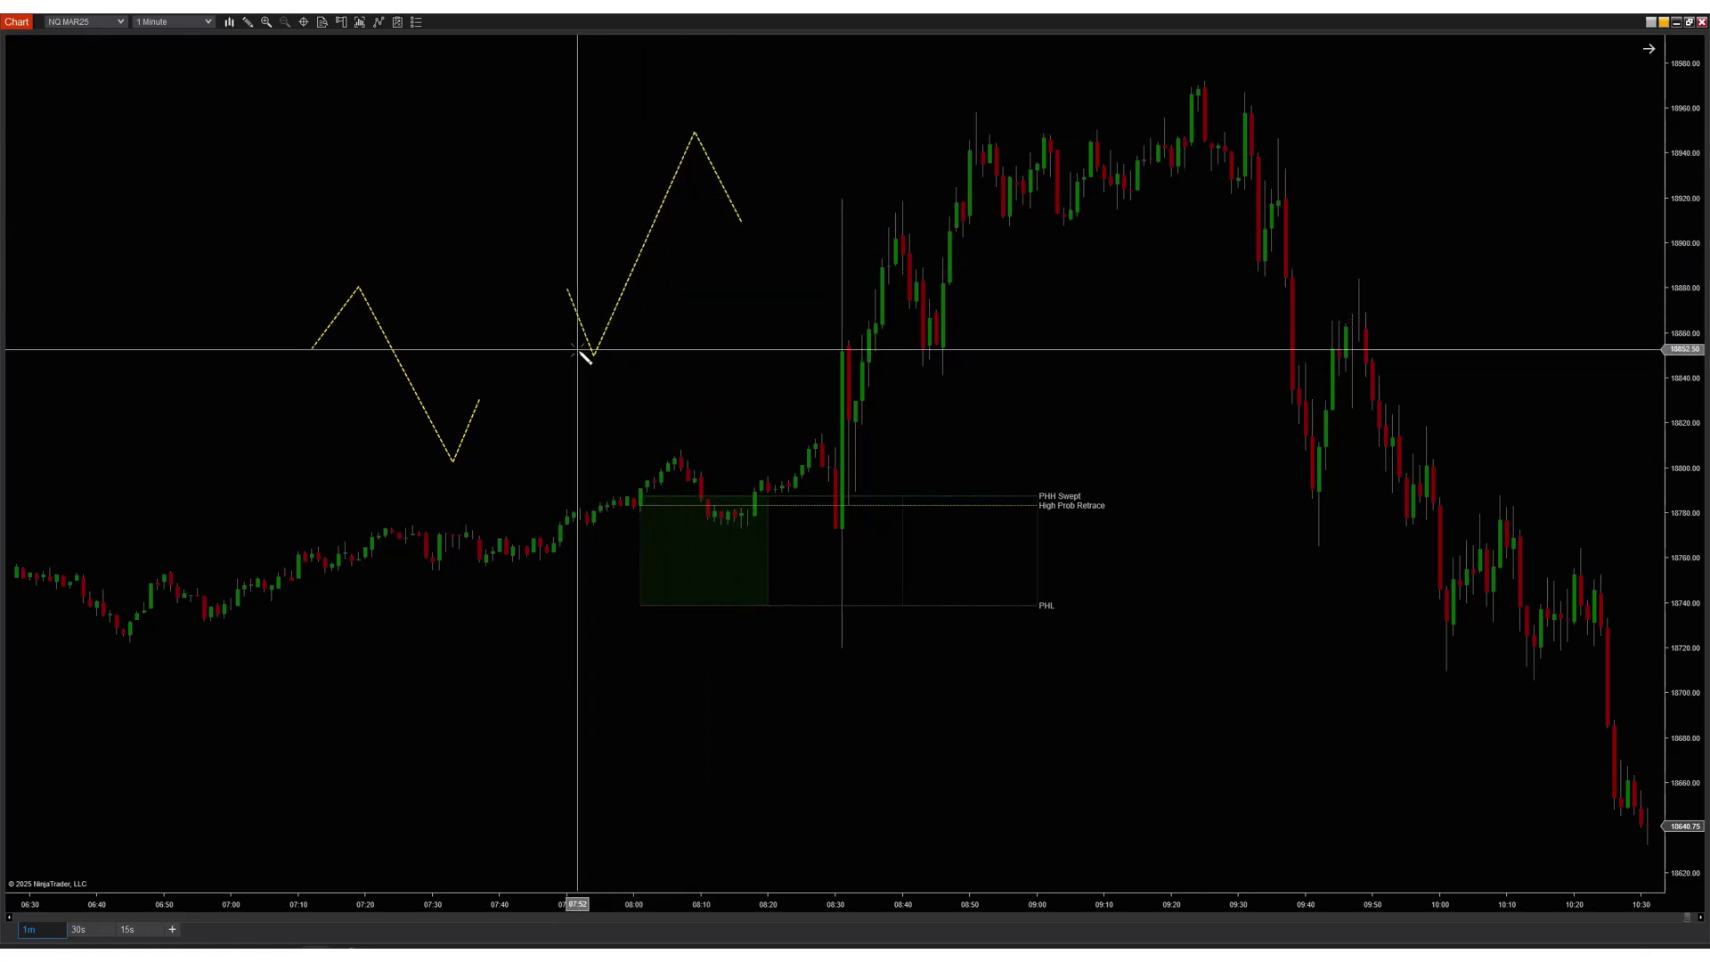
# - Add vertical time lines at 08:00, 08:08 and 08:16
pyautogui.click(633, 353)
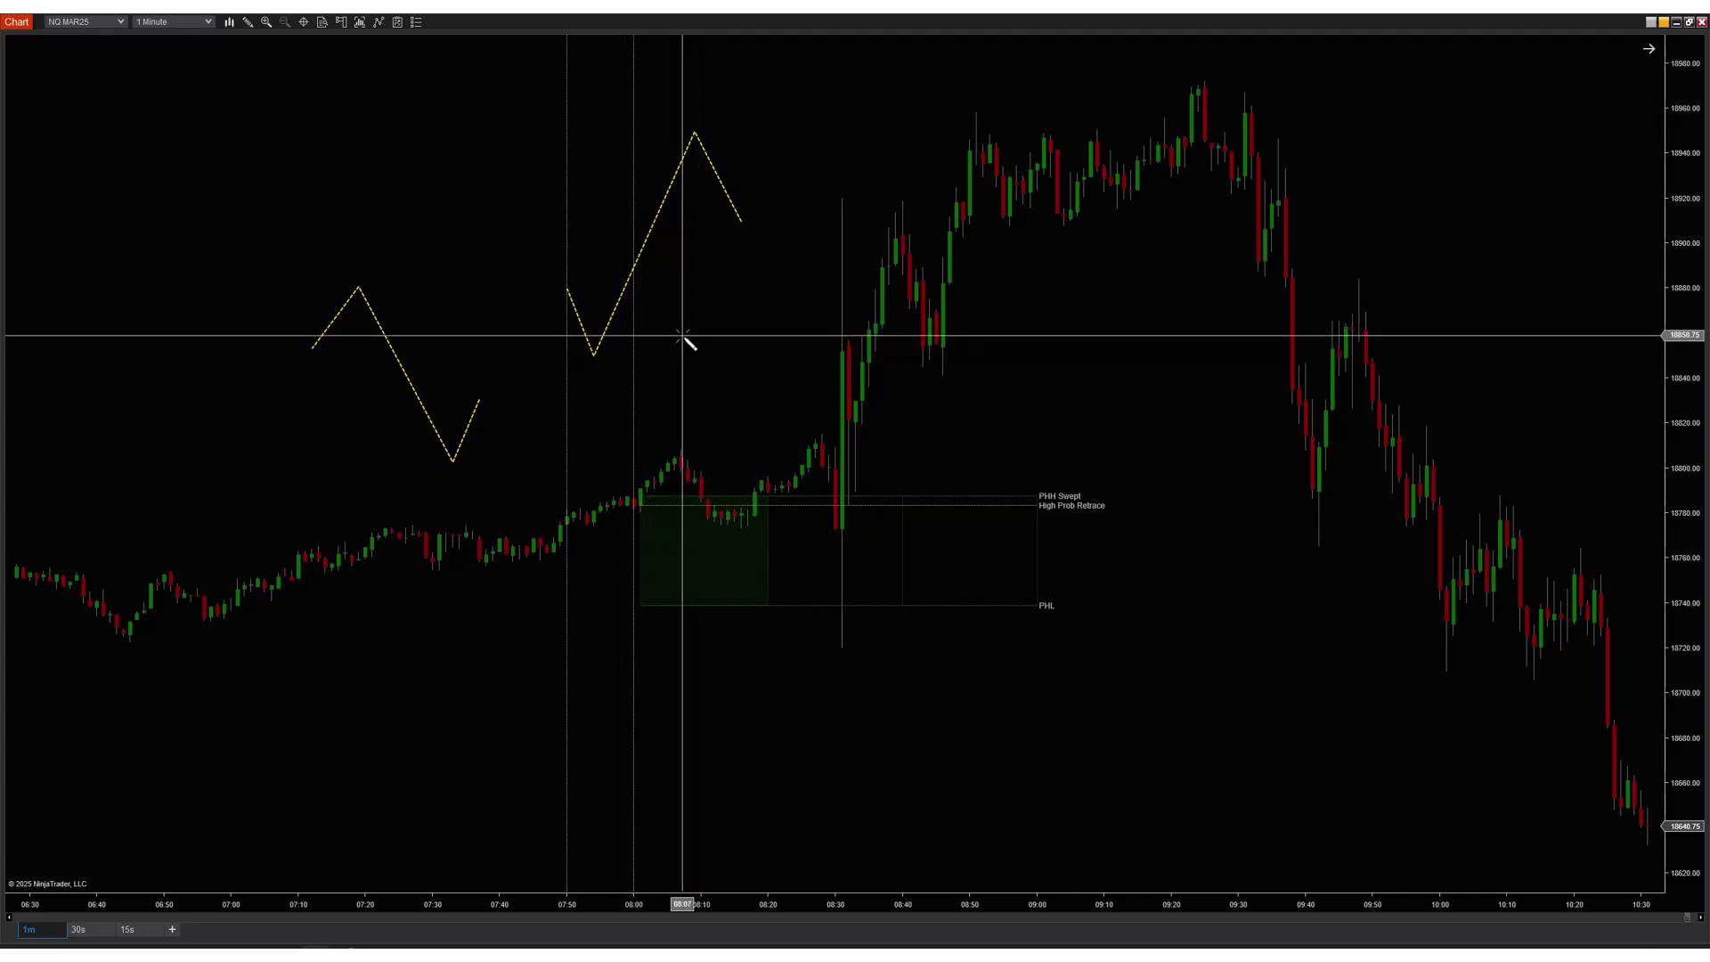
pyautogui.click(687, 335)
pyautogui.click(742, 329)
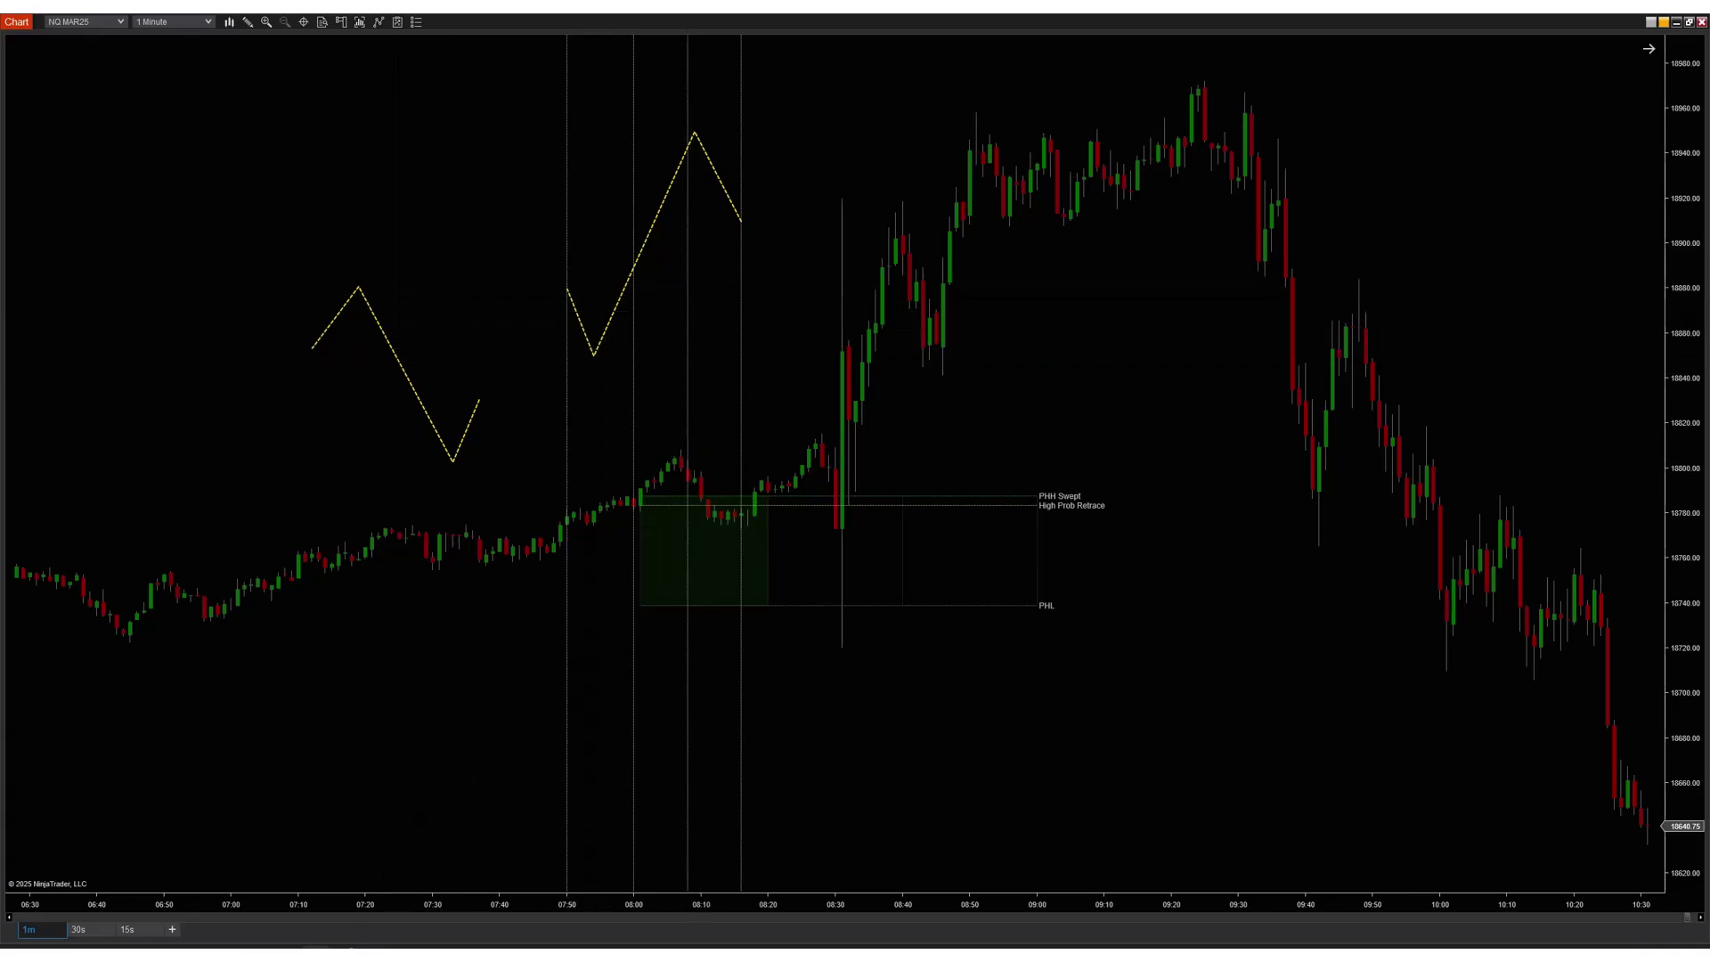
pyautogui.hotkey('alt', 'Tab')
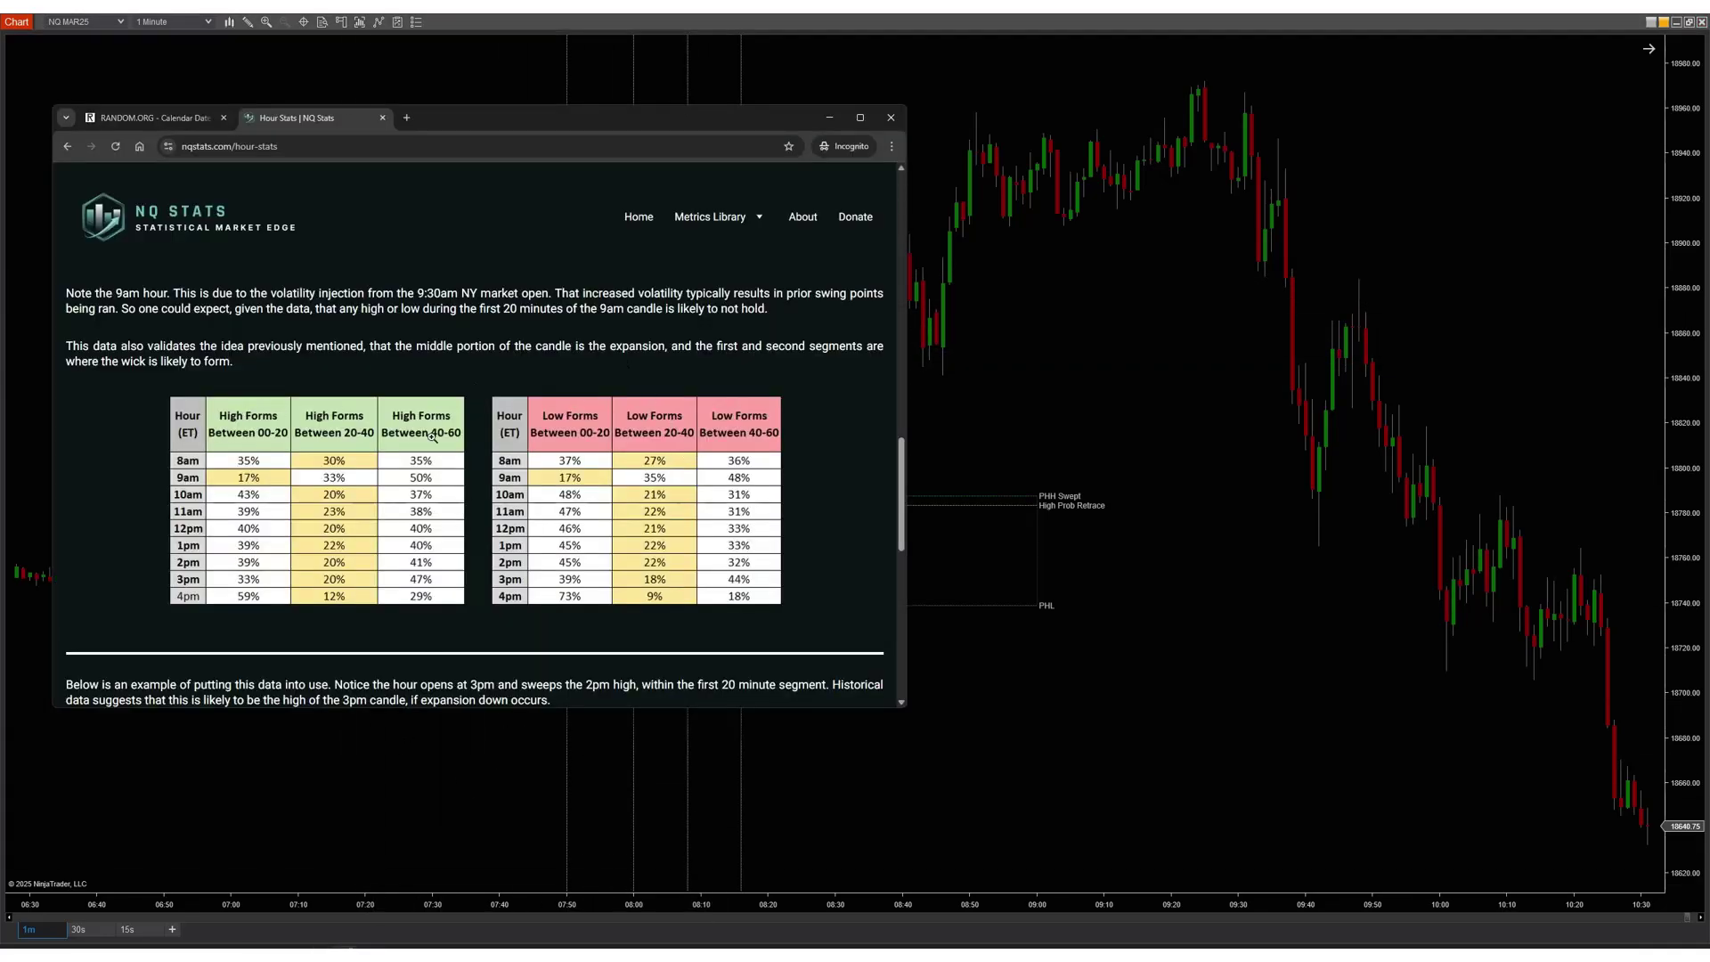
# - Delete the right yellow zigzag projection from the chart
pyautogui.click(1015, 335)
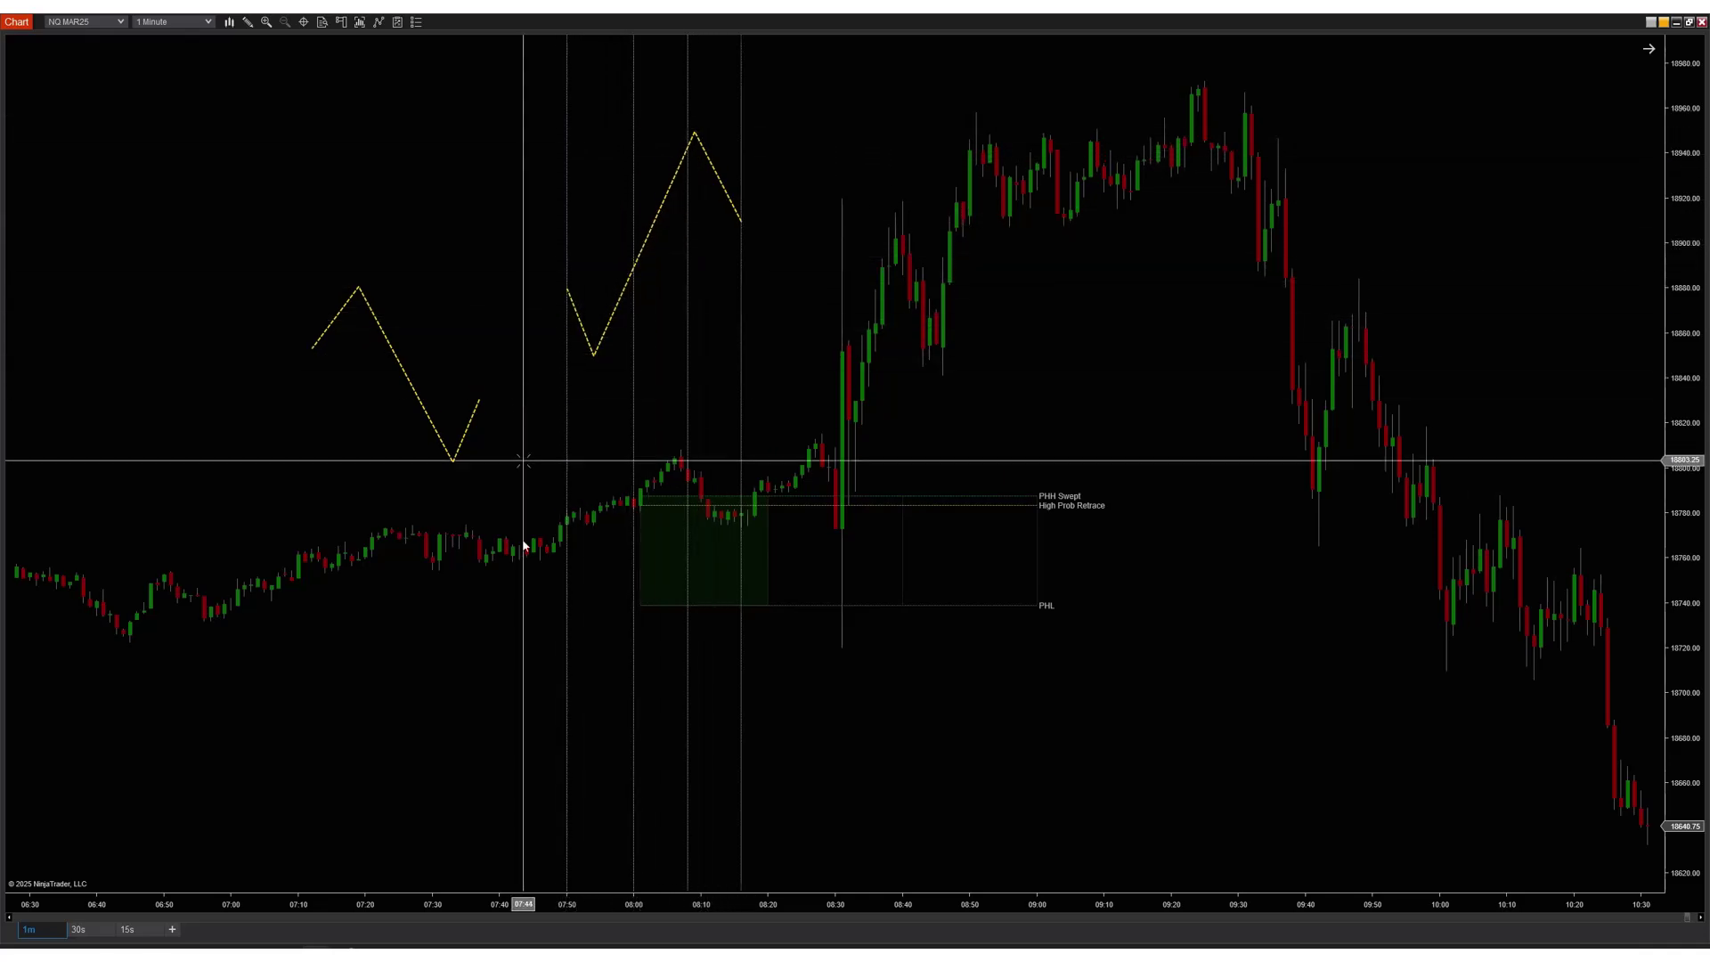
pyautogui.hotkey('alt', 'Tab')
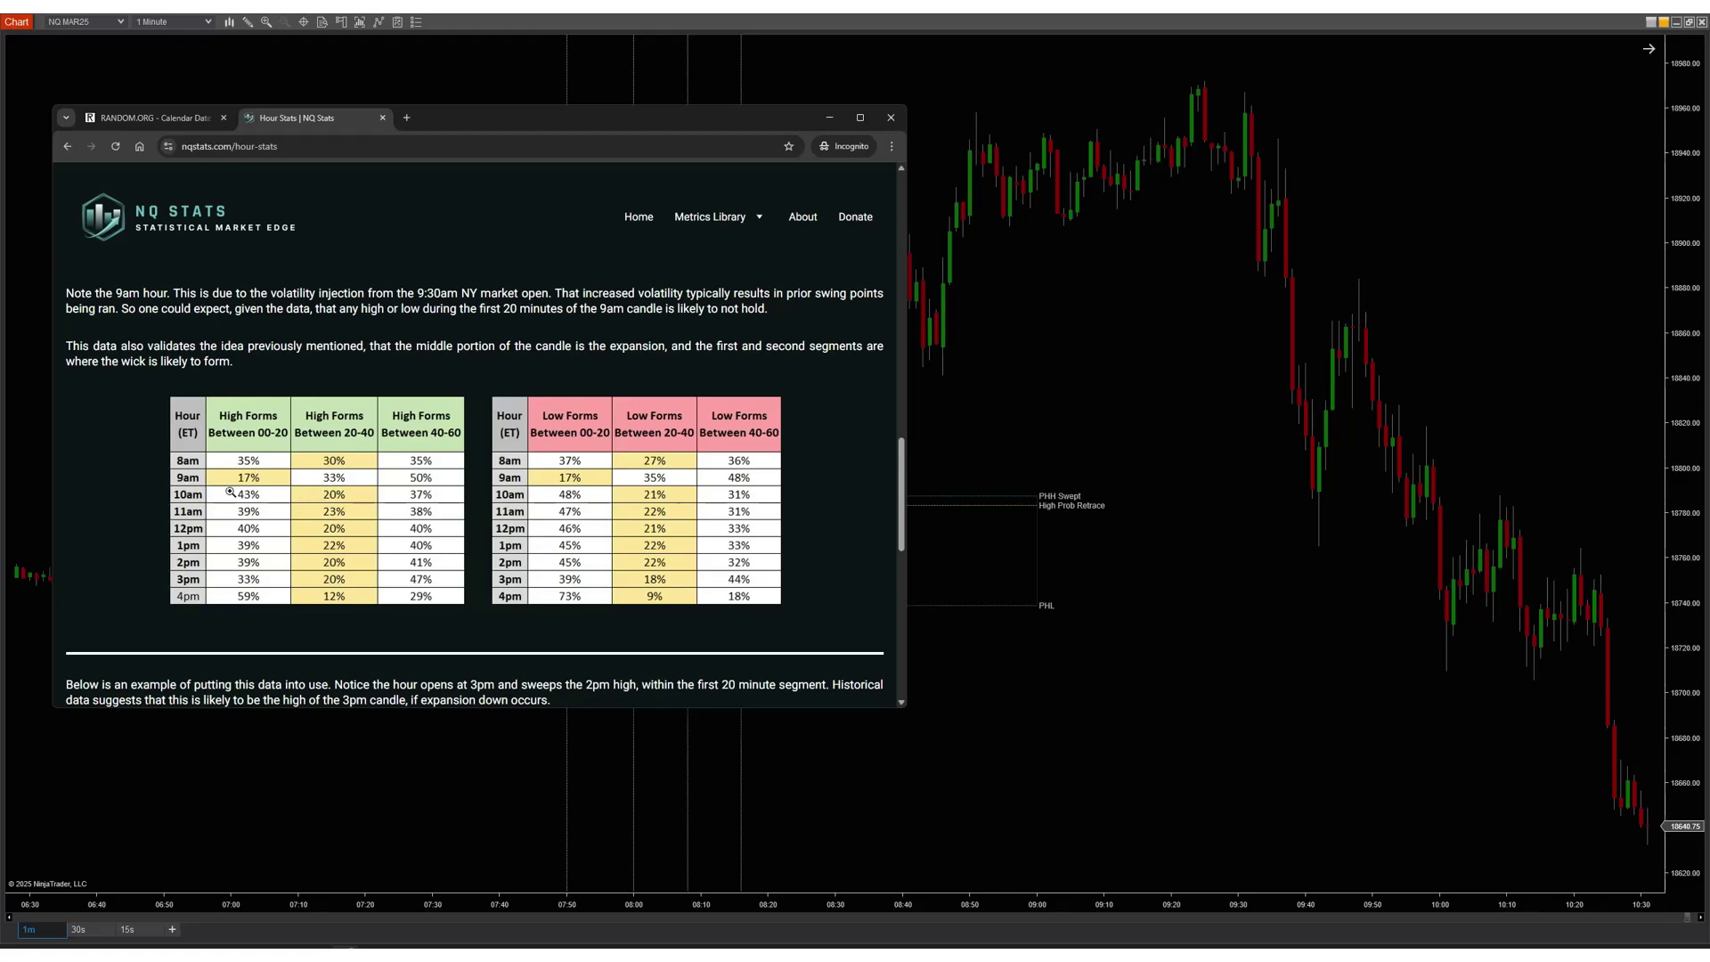
pyautogui.hotkey('alt', 'Tab')
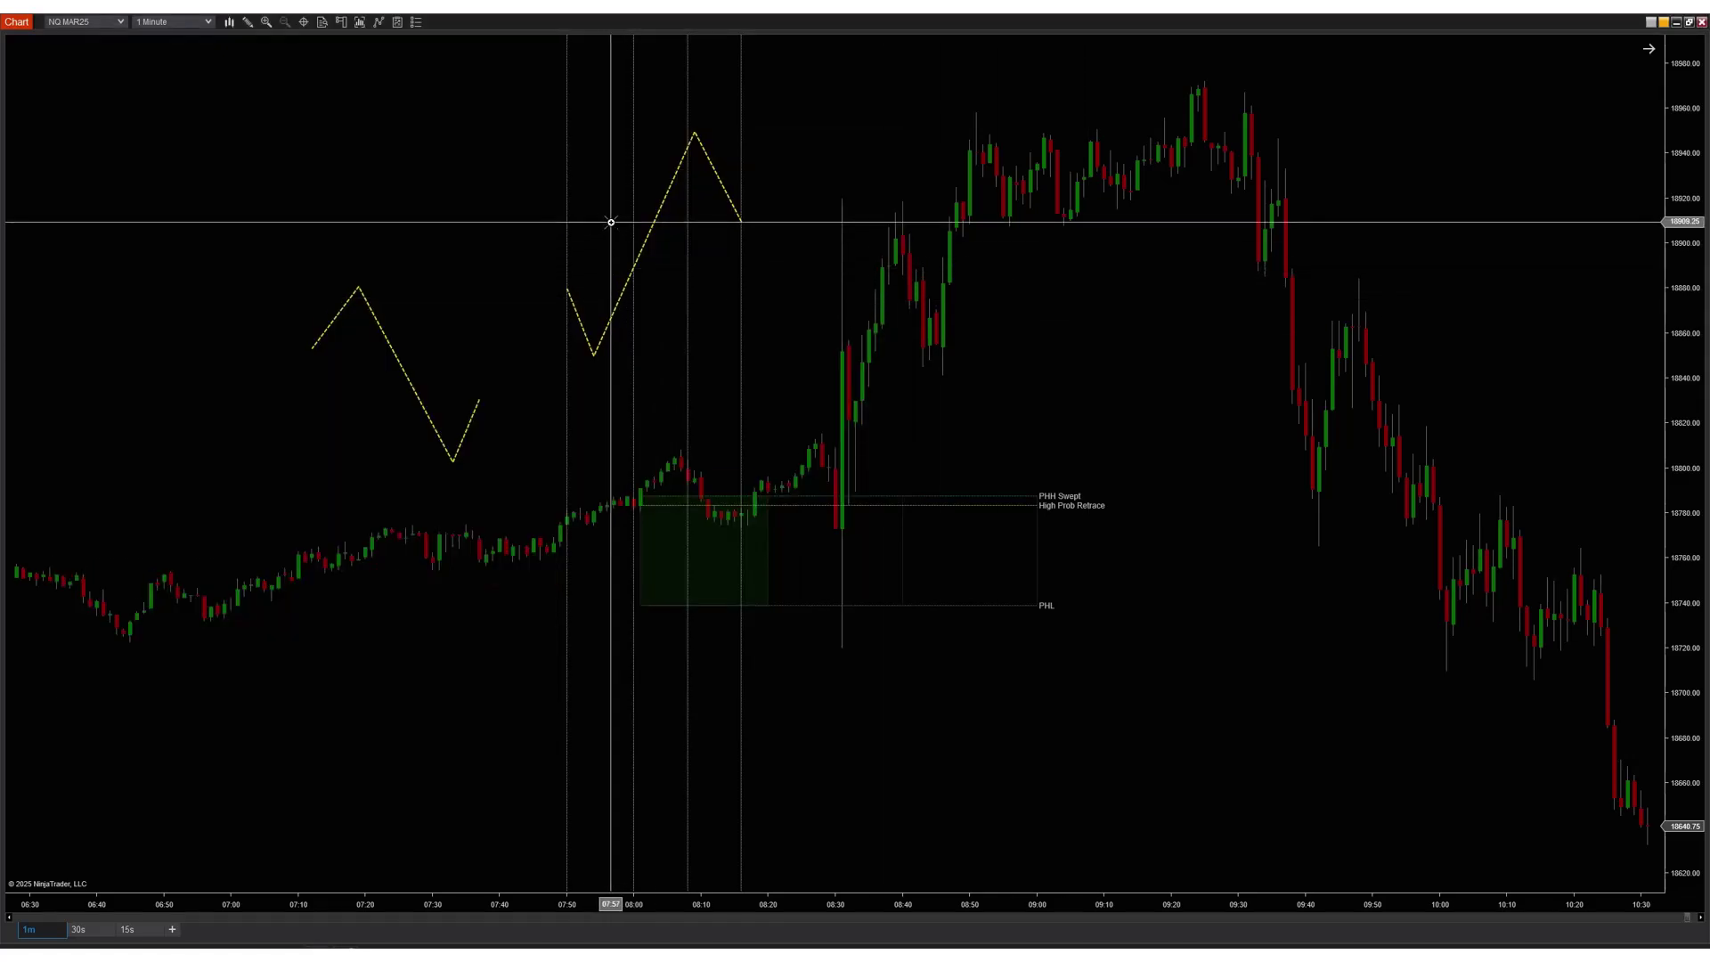
pyautogui.click(604, 334)
pyautogui.press('Delete')
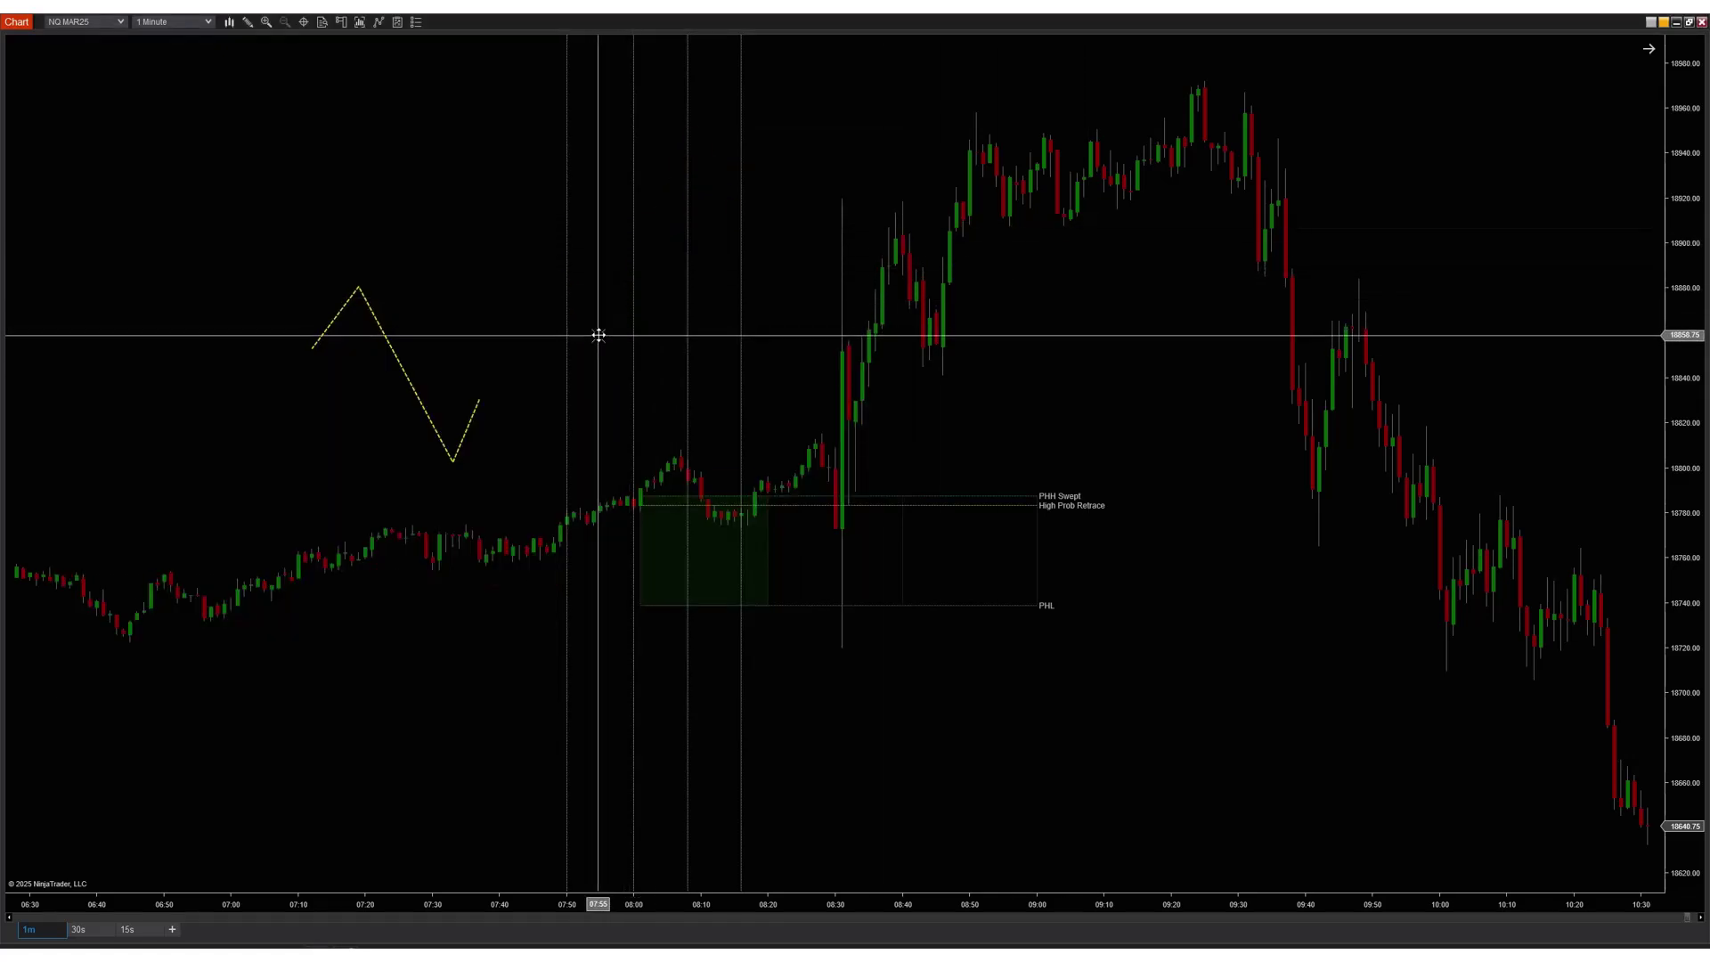
# - Redraw the dotted path projection with alternating lows and a final peak
pyautogui.click(574, 295)
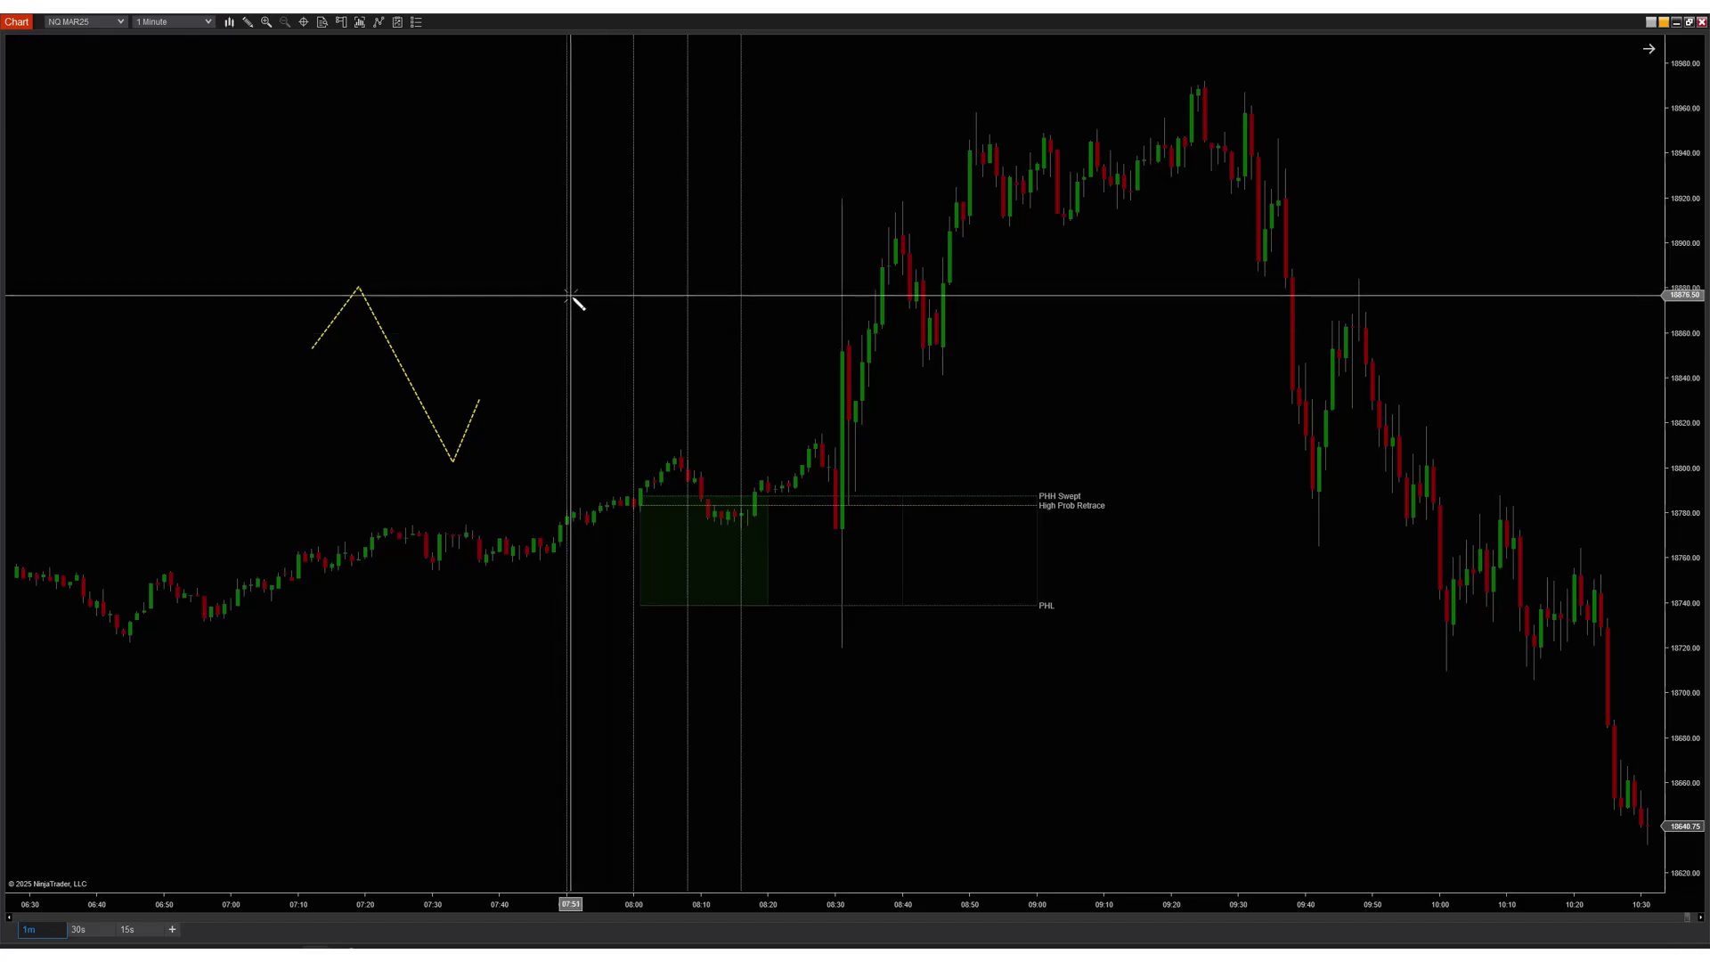
pyautogui.click(566, 296)
pyautogui.click(607, 339)
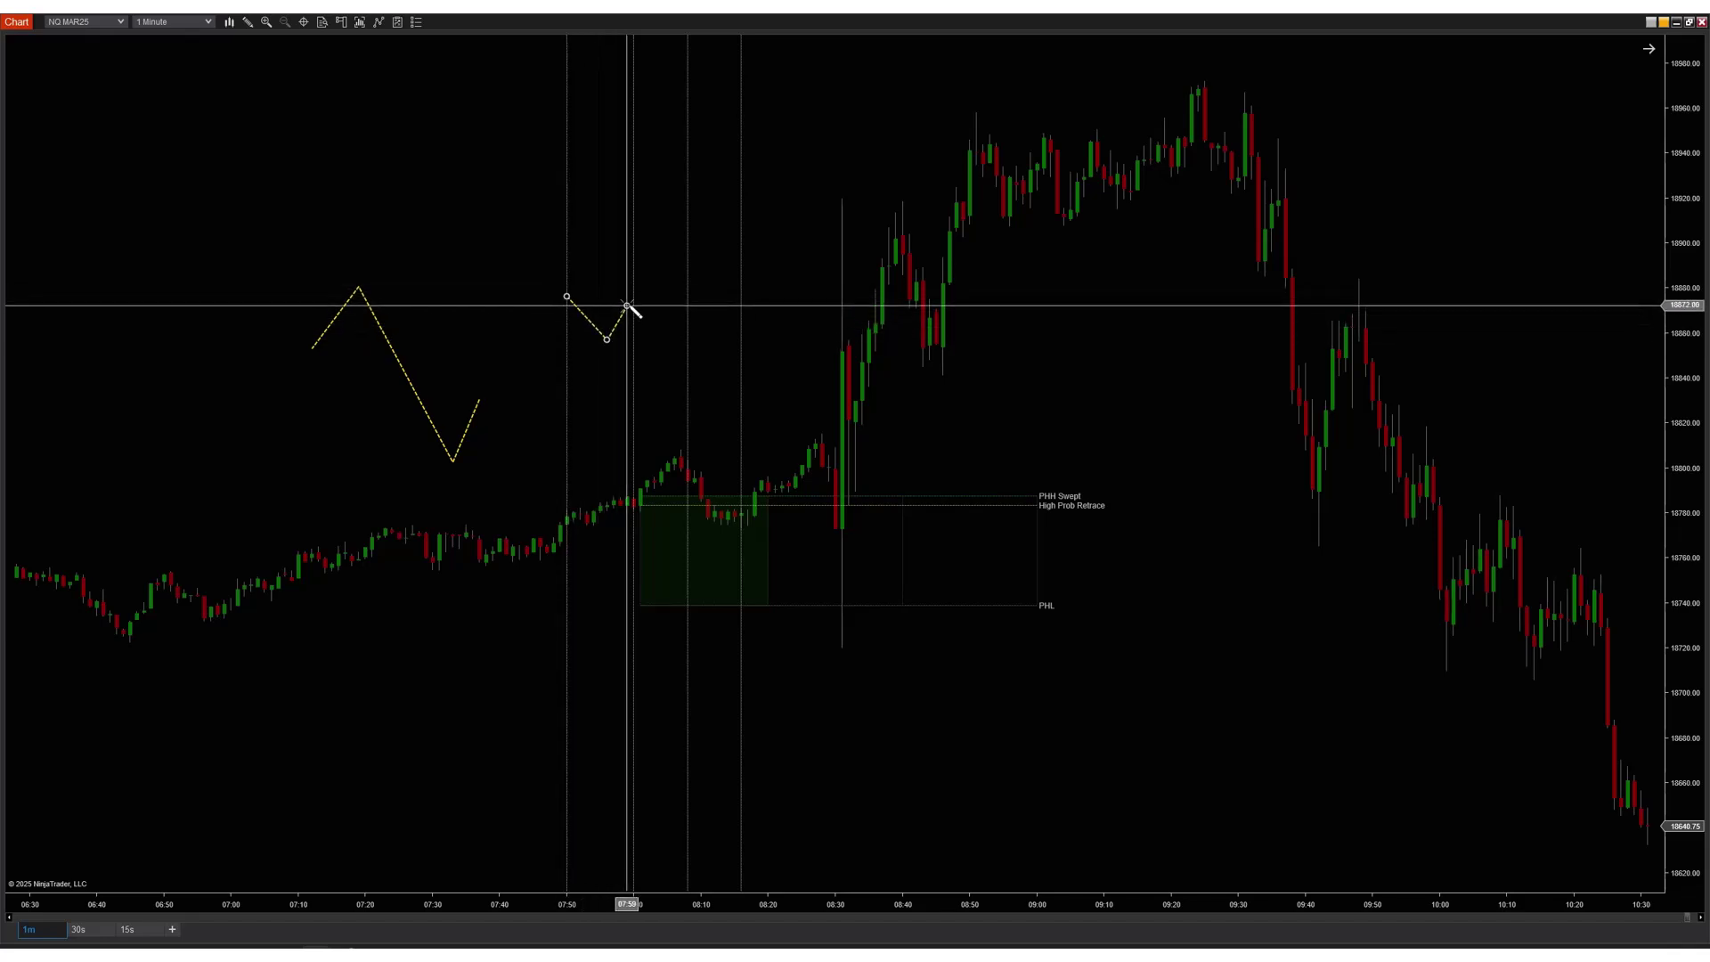
pyautogui.click(633, 289)
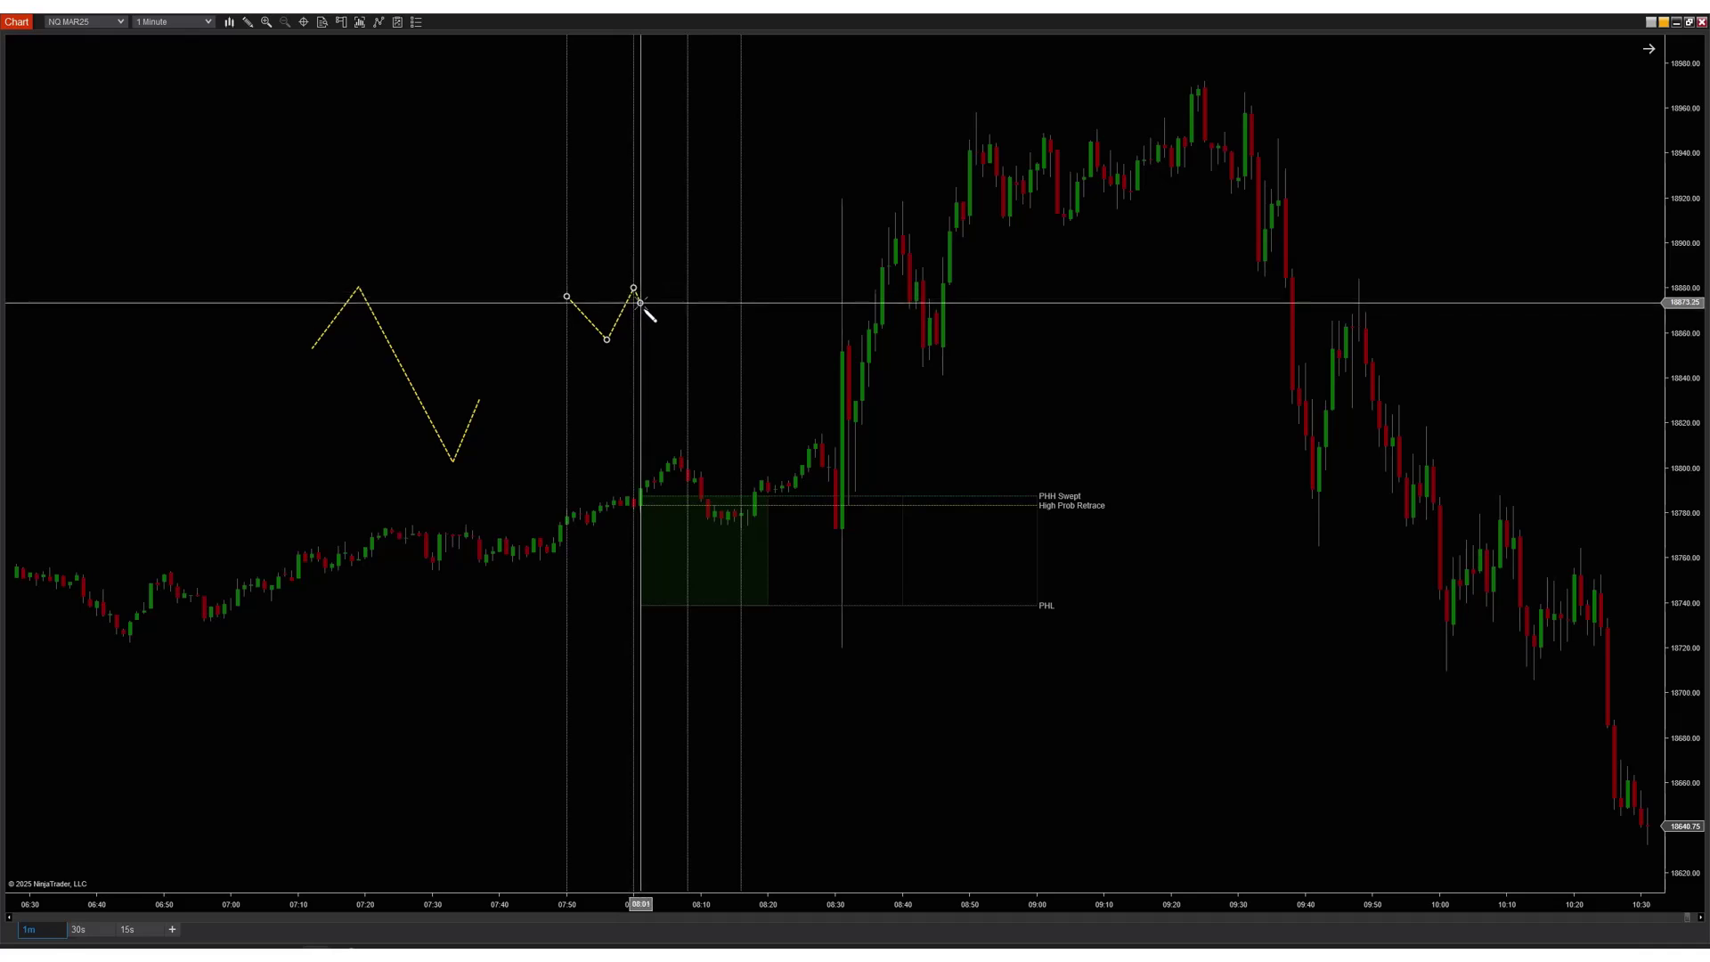
pyautogui.click(668, 392)
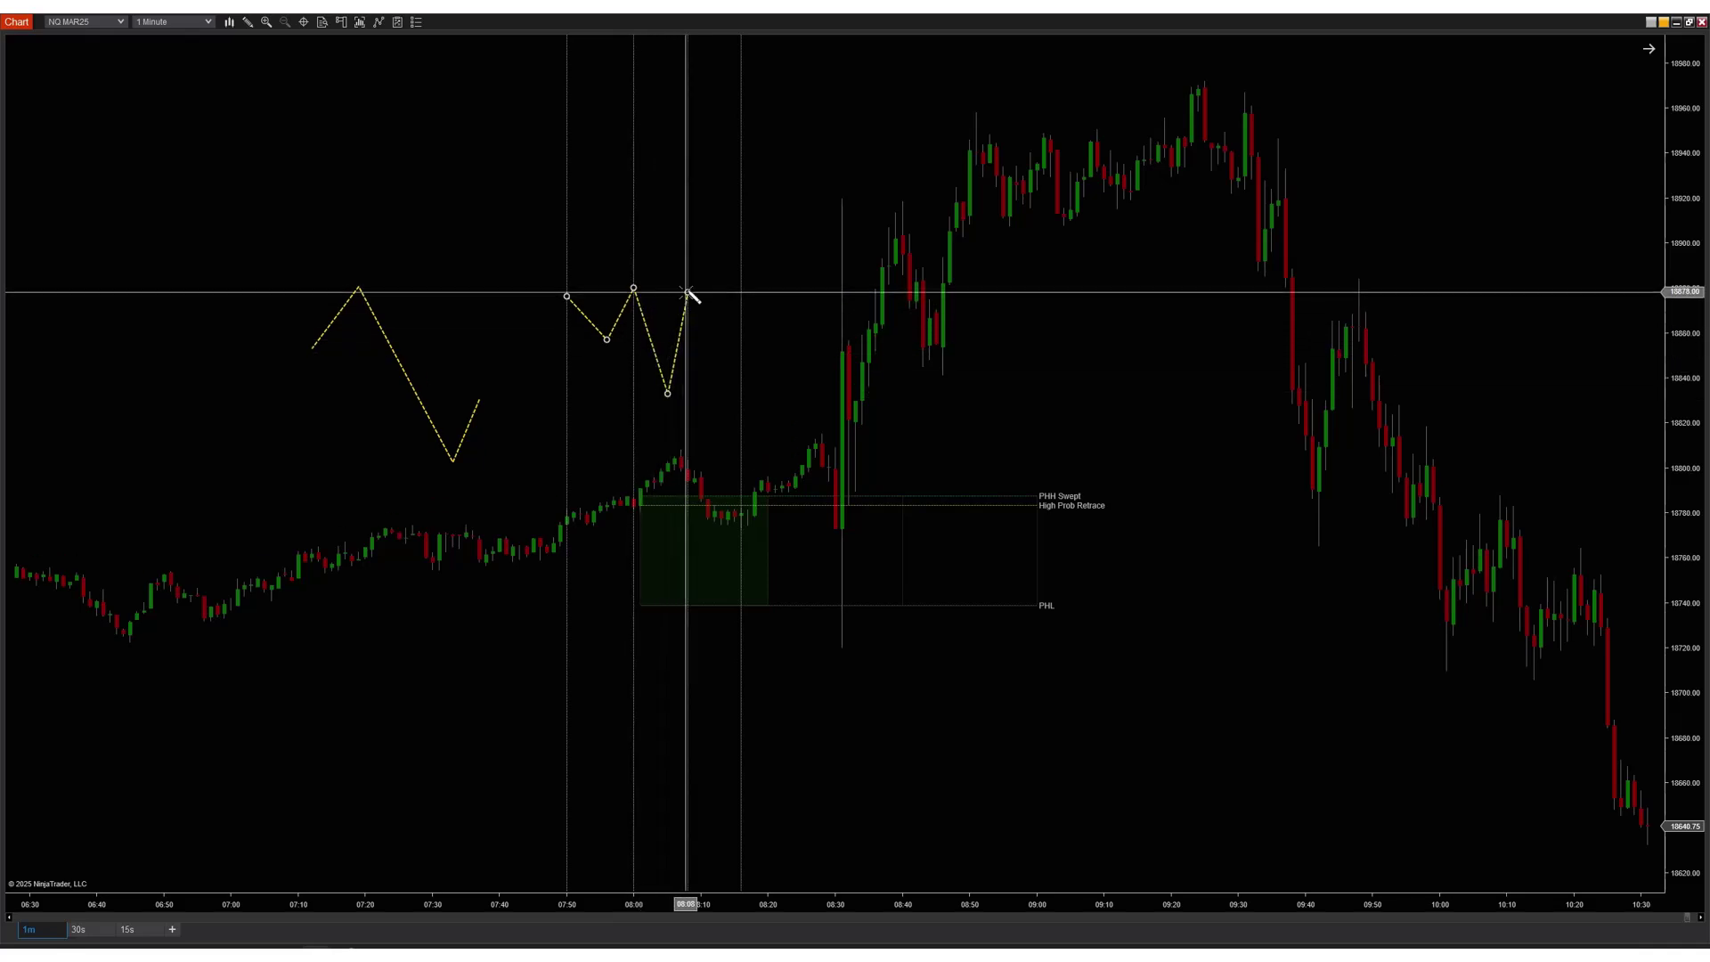
pyautogui.click(715, 135)
pyautogui.doubleClick(754, 225)
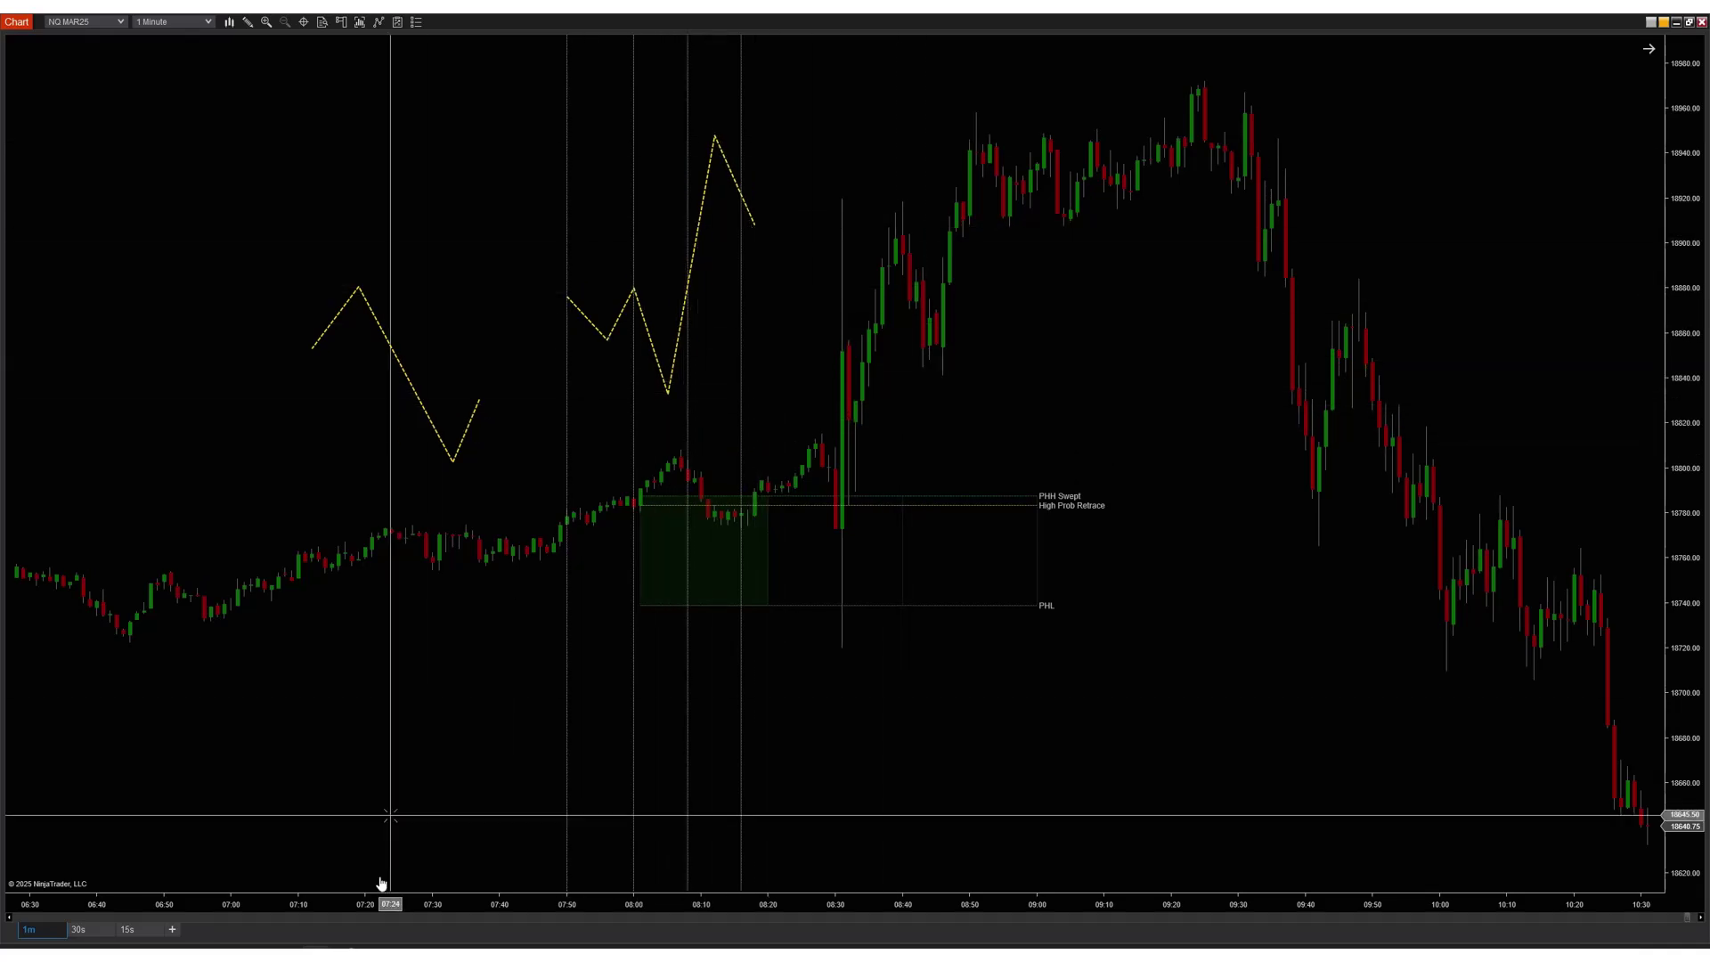
# - Delete both remaining zigzag projections from the chart
pyautogui.hotkey('alt', 'Tab')
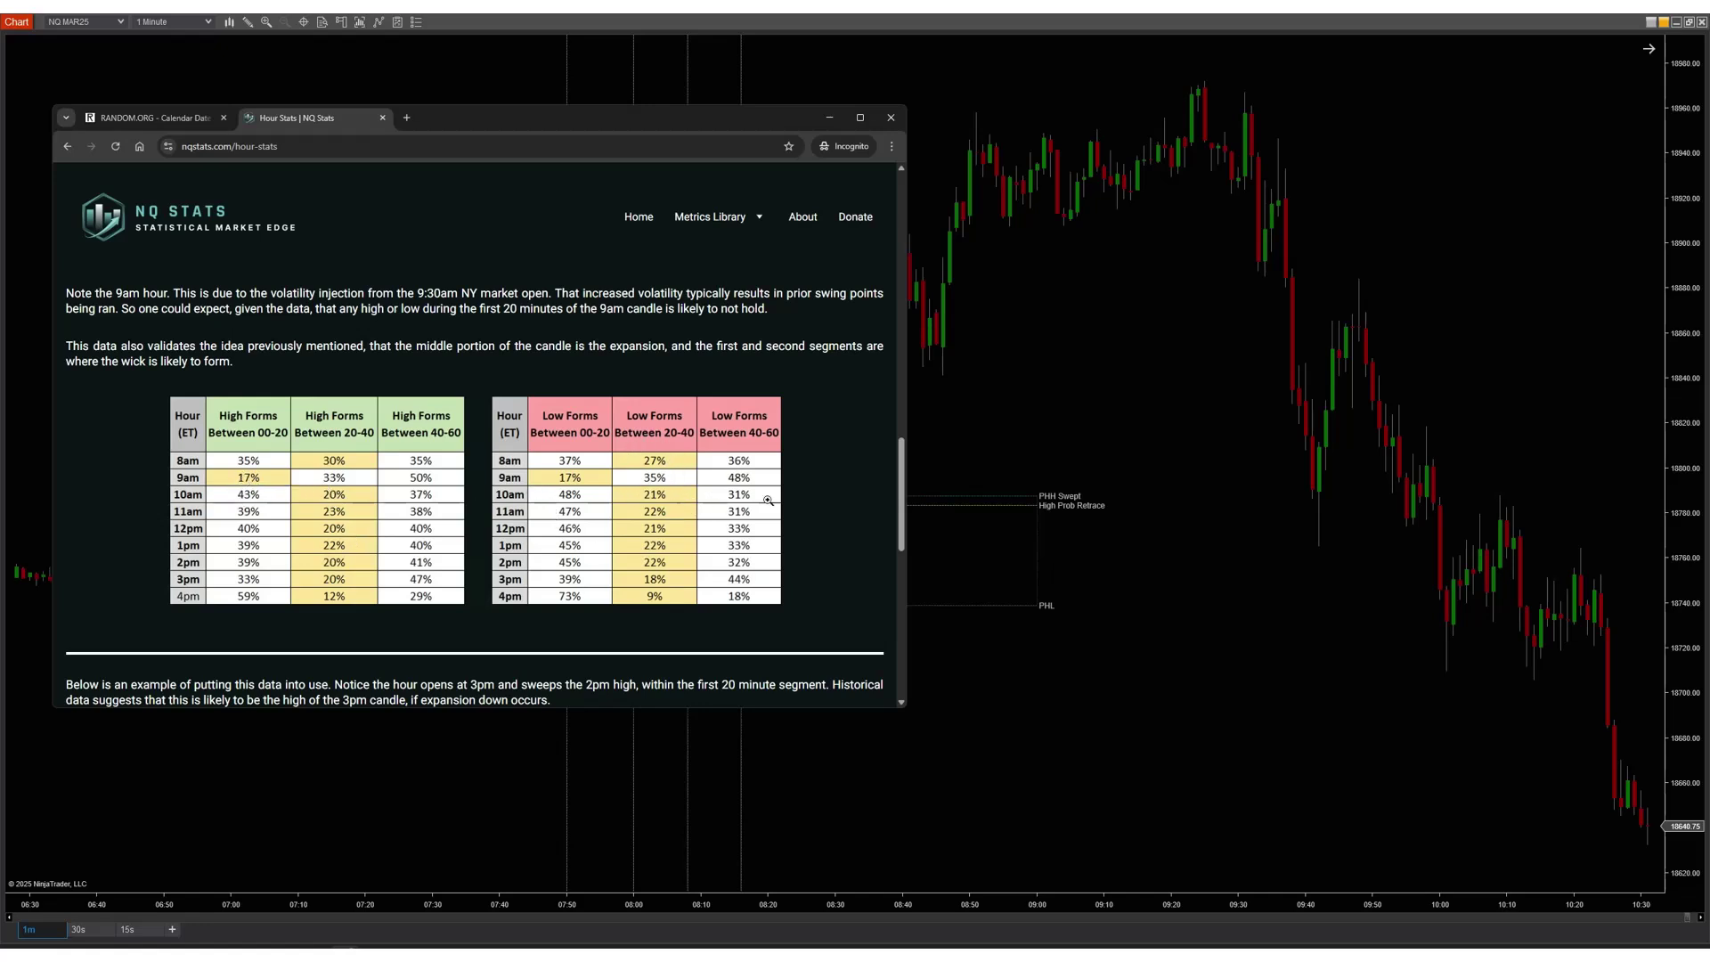
pyautogui.click(1023, 431)
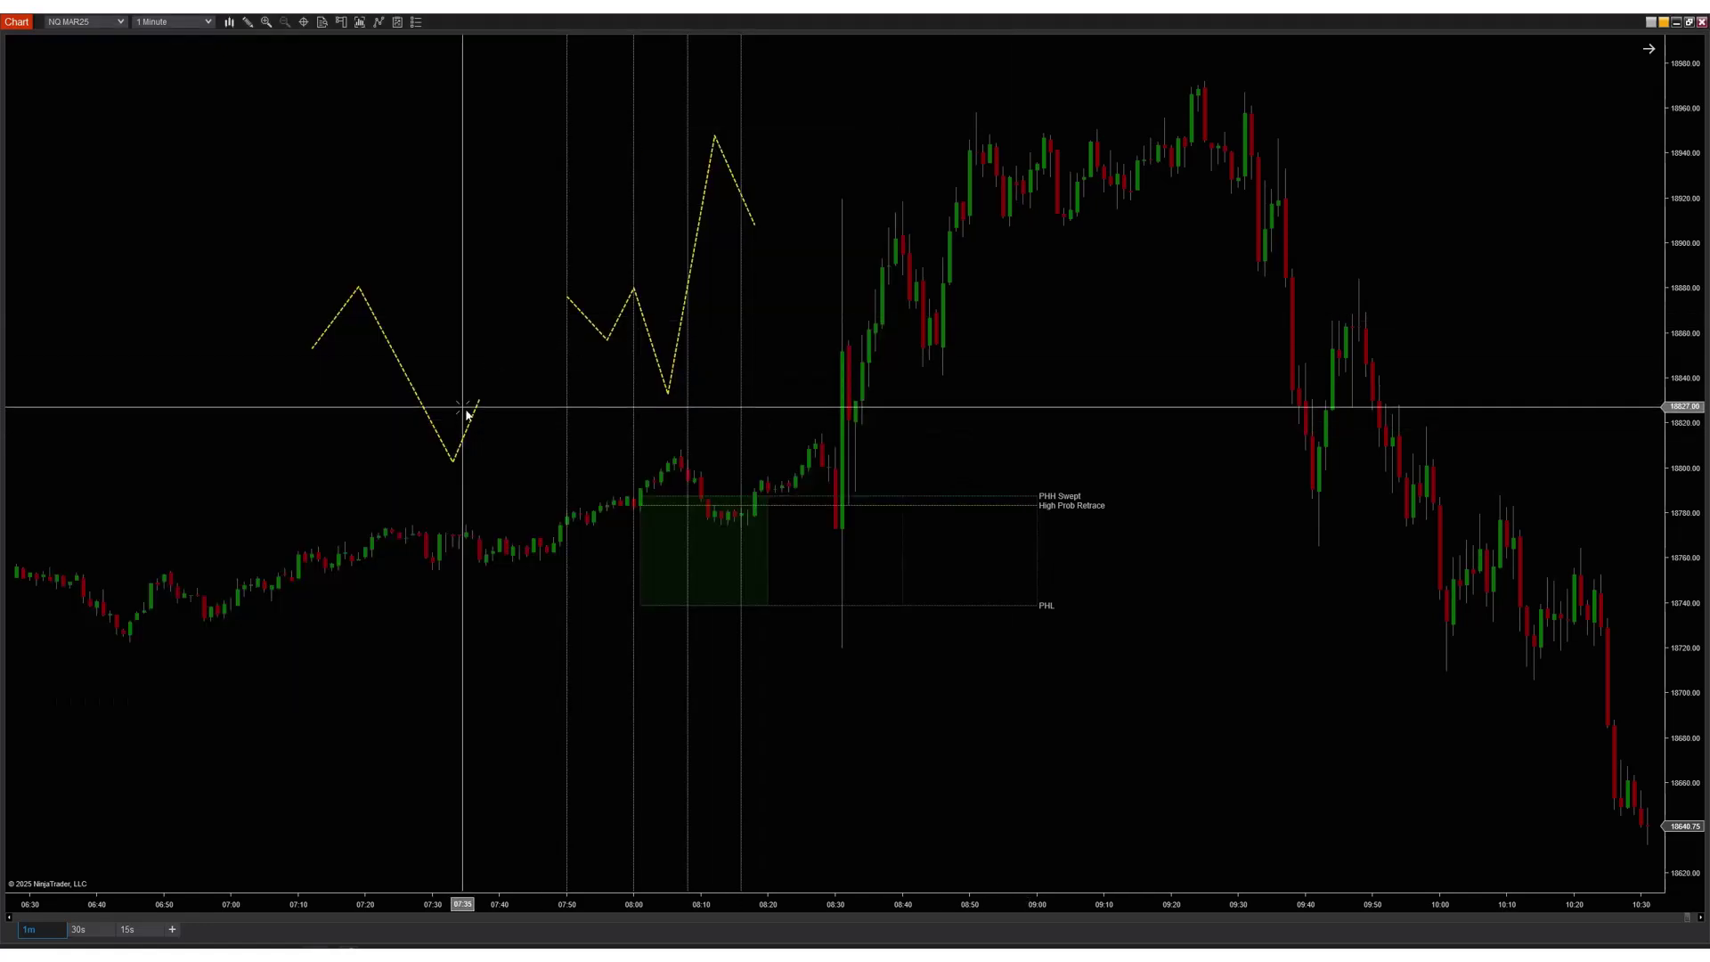
pyautogui.press('Delete')
pyautogui.click(575, 304)
pyautogui.press('Delete')
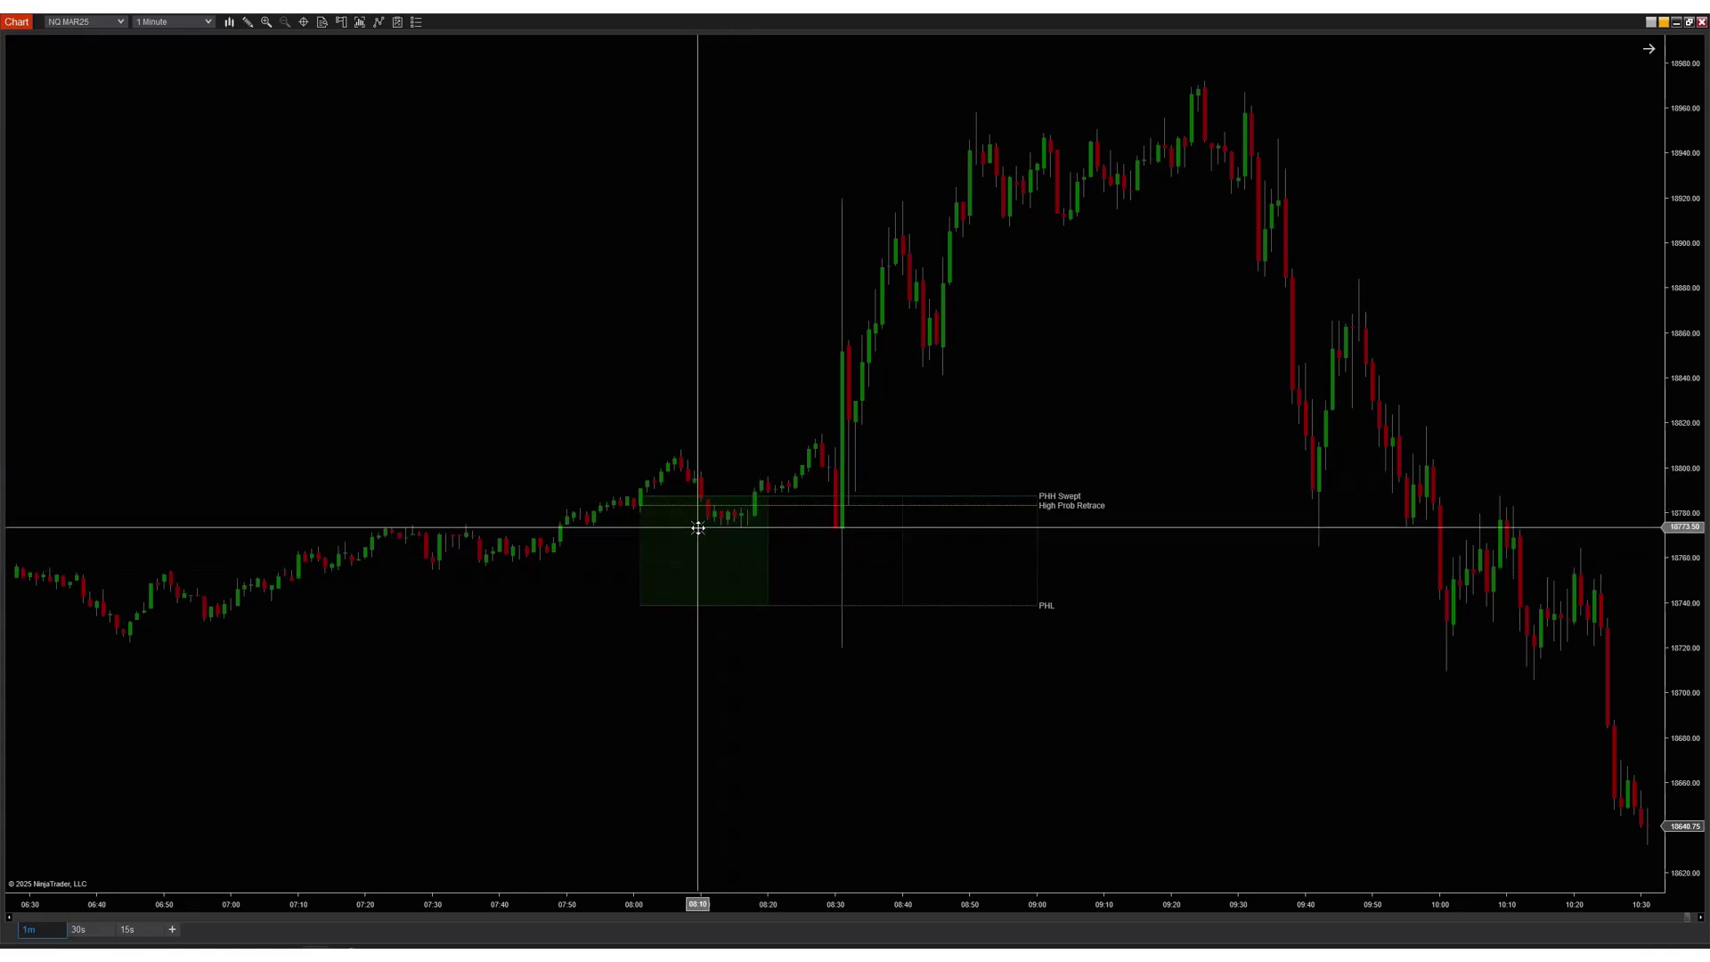
pyautogui.click(248, 22)
# - Measure 3 bars and 4.25 points near 08:00 with the ruler, then remove it
pyautogui.click(409, 237)
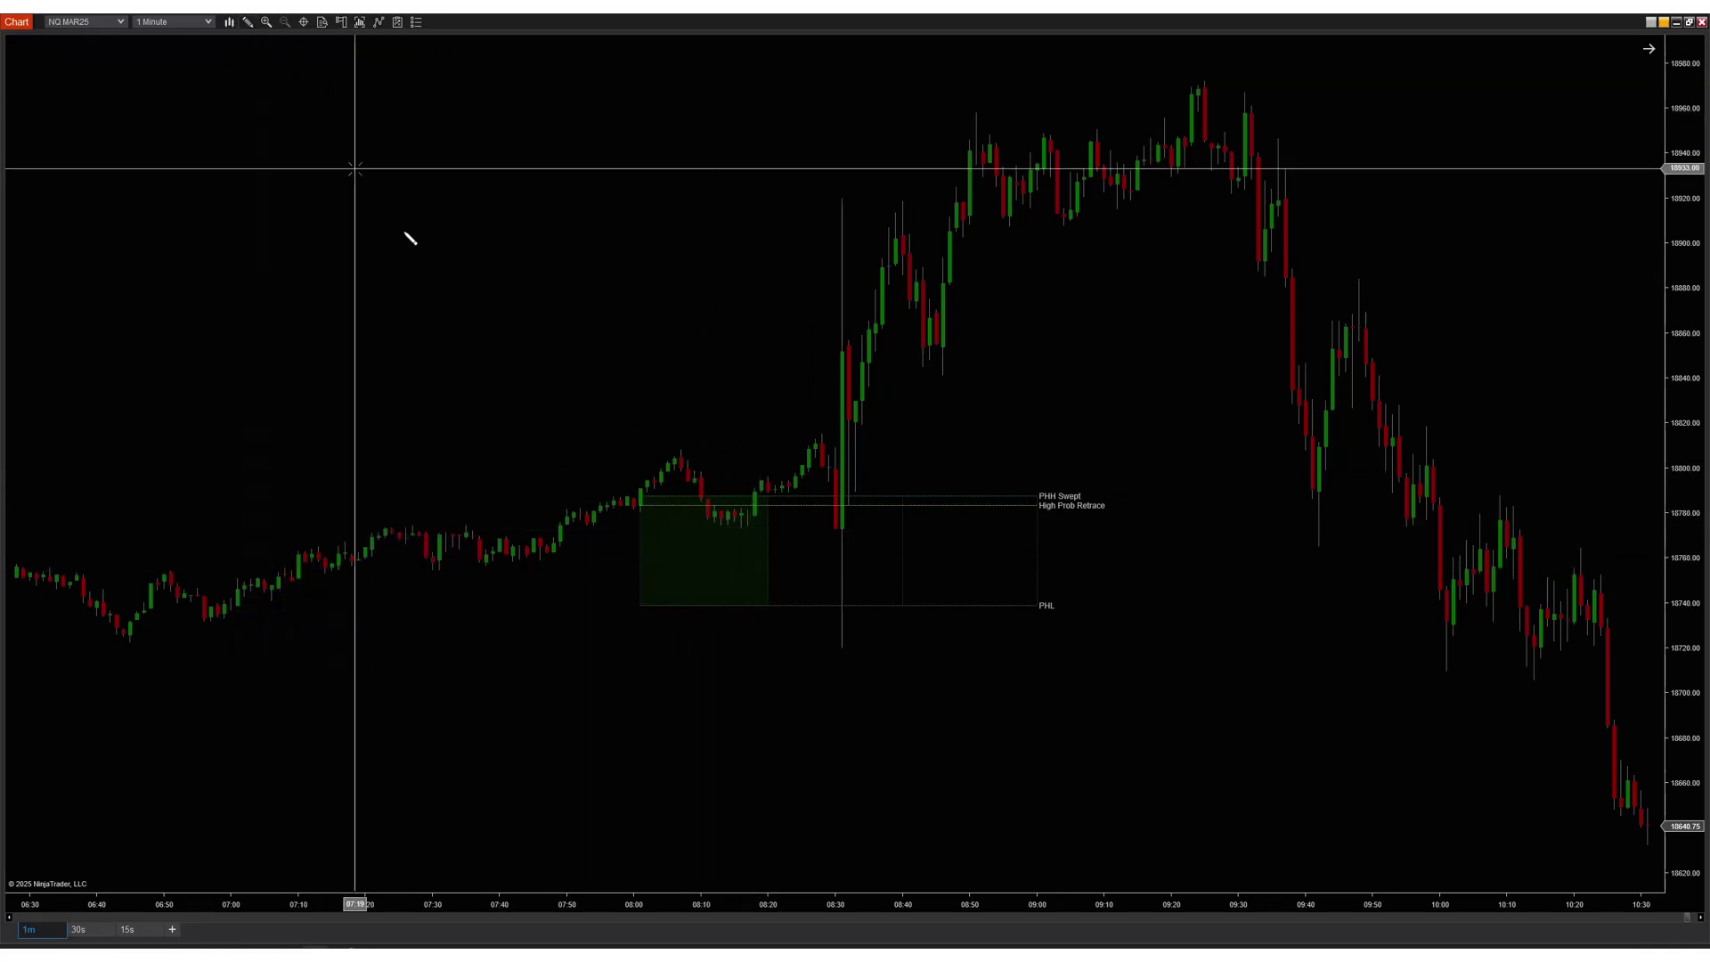
pyautogui.click(628, 504)
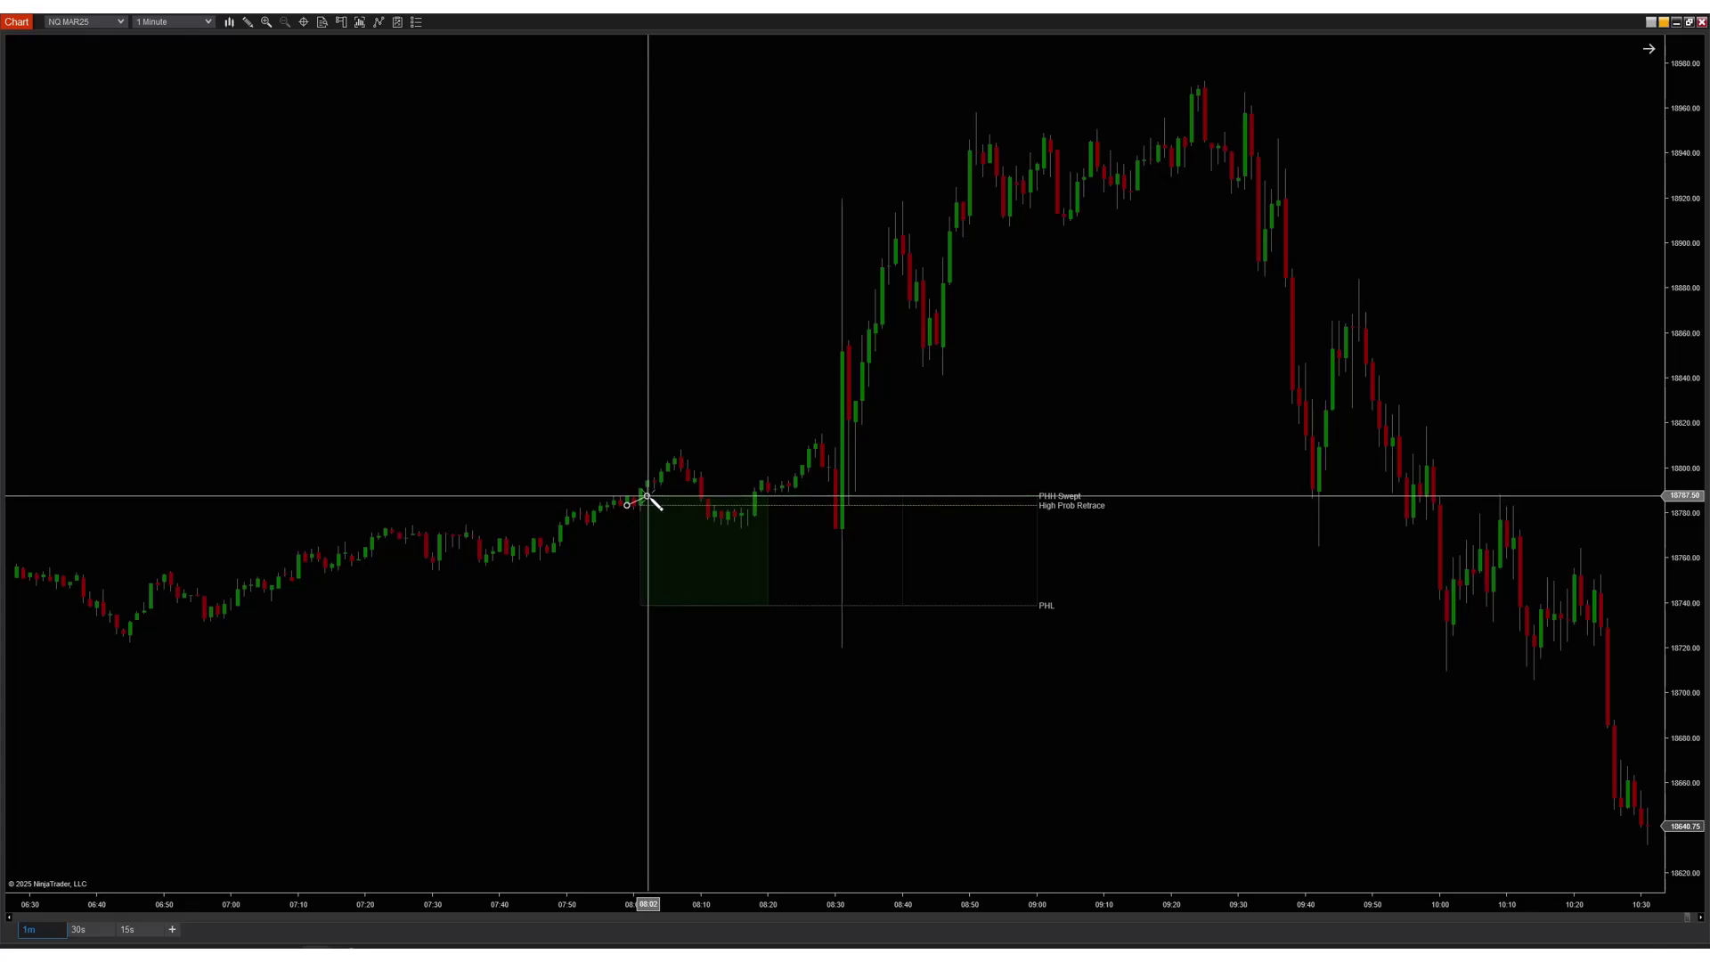
pyautogui.click(647, 495)
pyautogui.press('Escape')
# - Look over the data series settings and close them without changes
pyautogui.rightClick(641, 291)
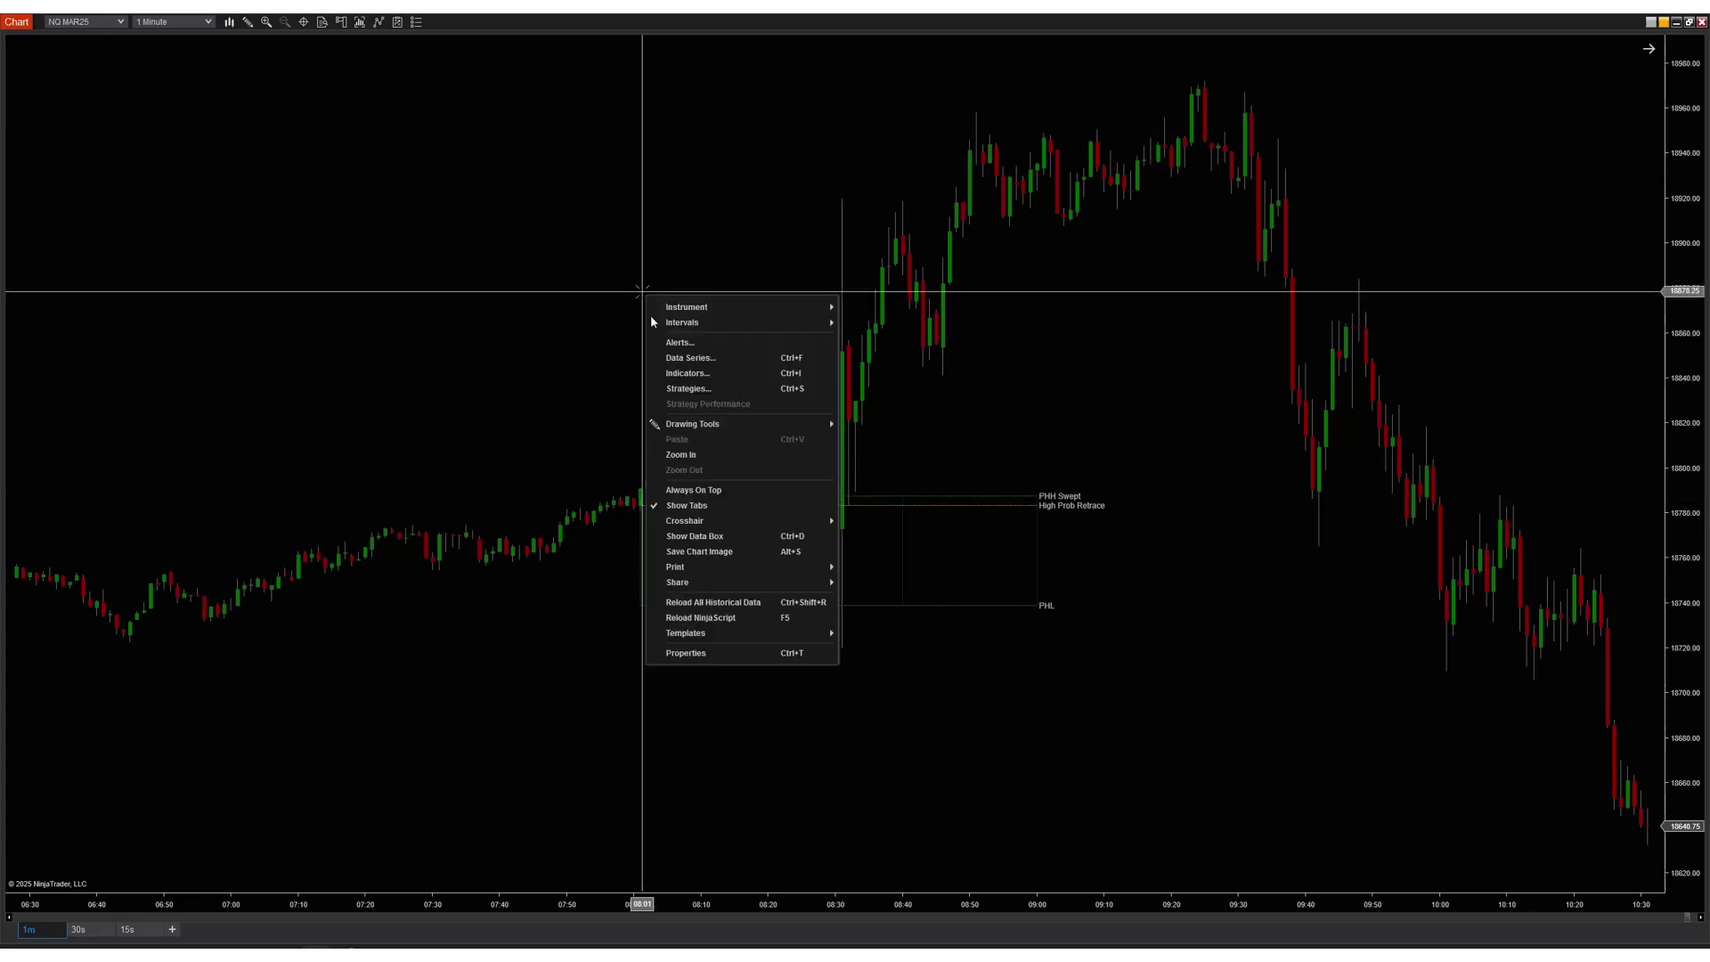
pyautogui.click(692, 358)
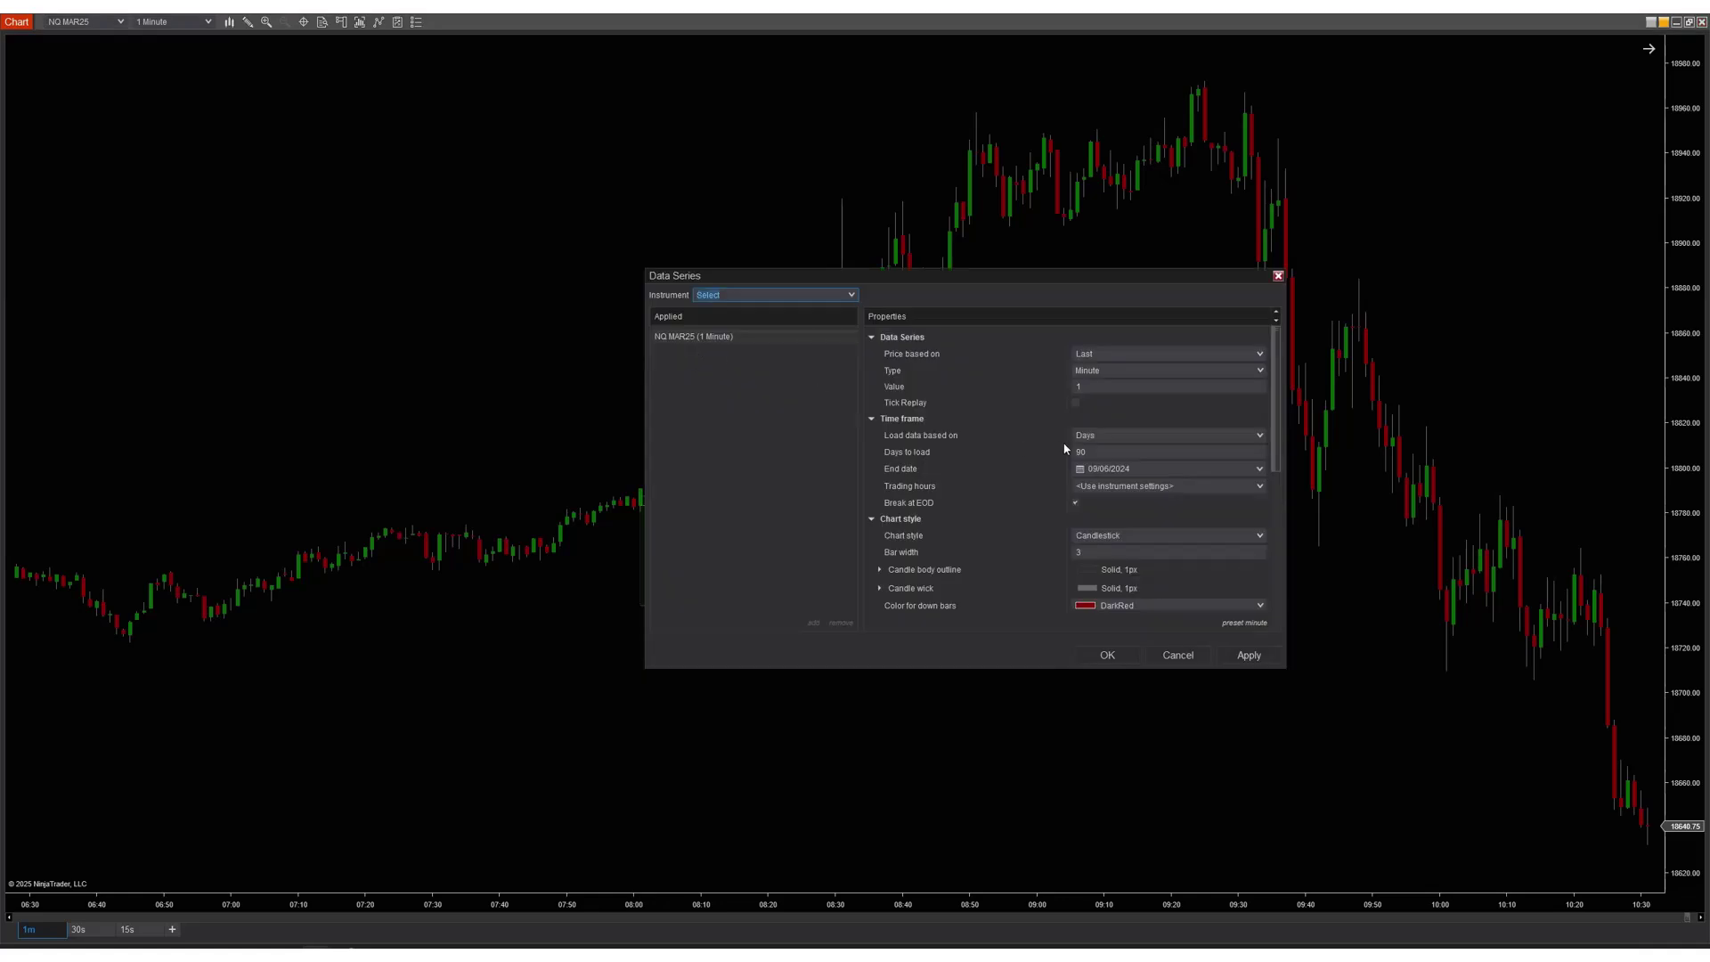
pyautogui.scroll(-1, 1139, 487)
pyautogui.scroll(1, 1144, 476)
pyautogui.click(1188, 657)
# - Set the HourStats Manual Start Hour (24H) to 9 and move the Indicators dialog aside
pyautogui.rightClick(451, 228)
pyautogui.click(501, 307)
pyautogui.click(1136, 411)
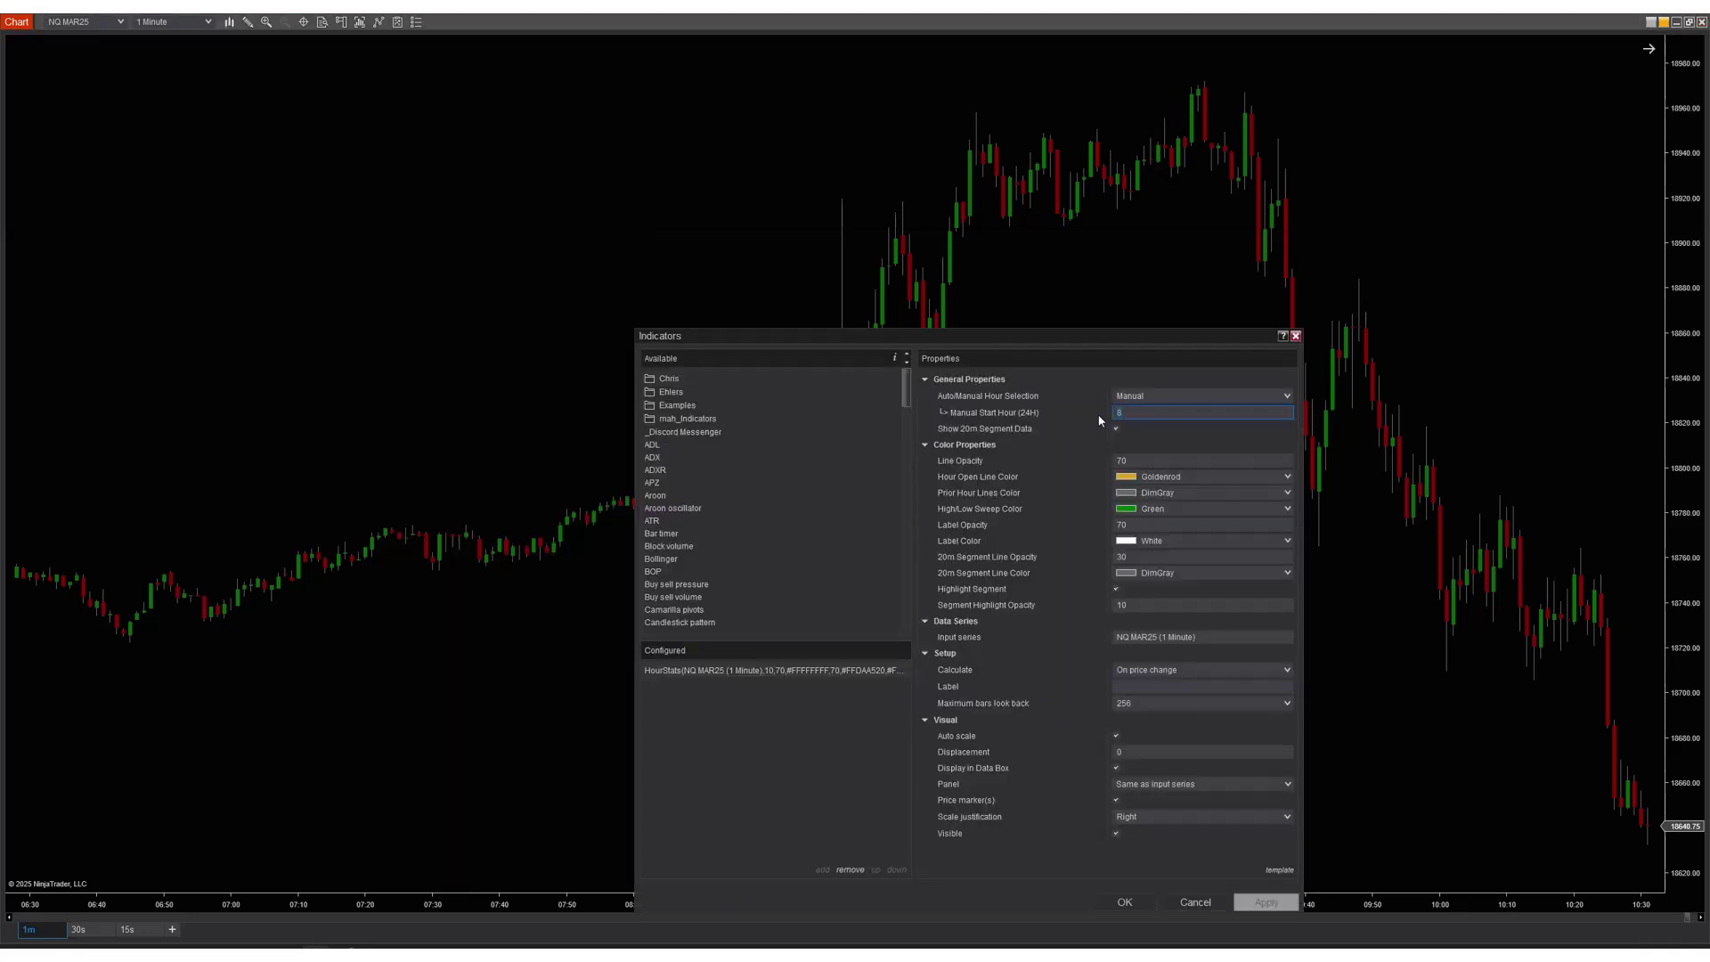
pyautogui.write('9')
pyautogui.moveTo(943, 336)
pyautogui.mouseDown()
pyautogui.moveTo(833, 337)
pyautogui.moveTo(367, 241)
pyautogui.mouseUp()
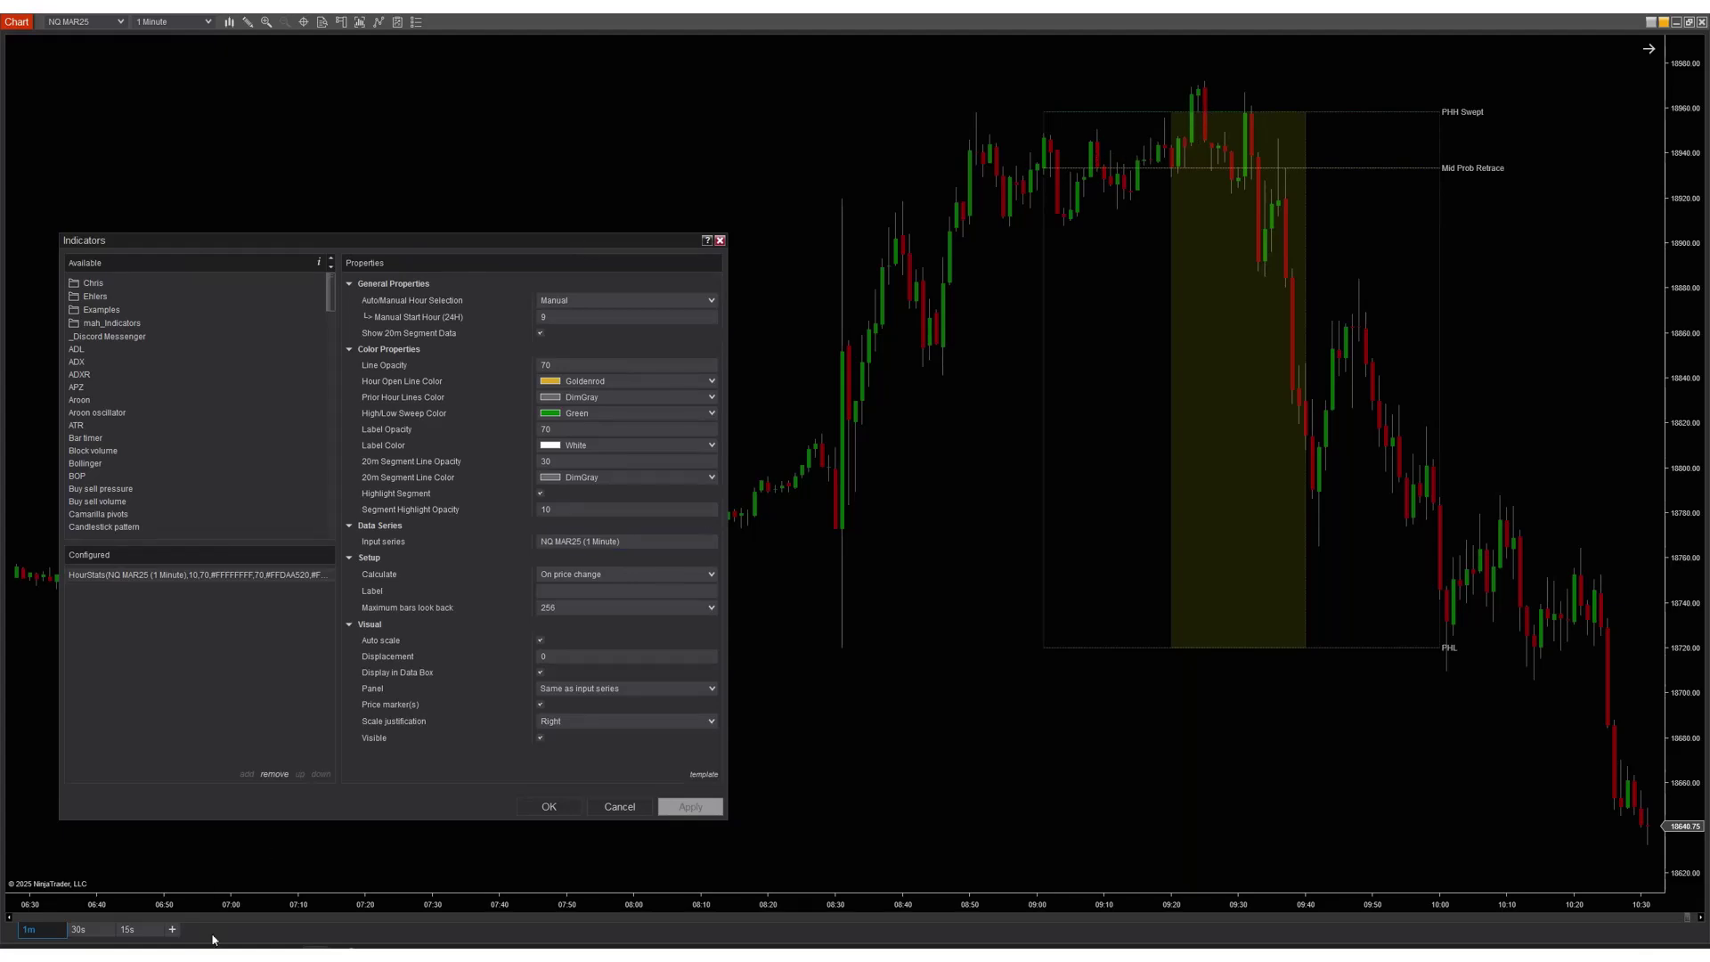
pyautogui.hotkey('alt', 'Tab')
pyautogui.scroll(2, 419, 608)
# - Scroll NQ Stats to the 20-minute segment table, then return and close the Indicators settings
pyautogui.scroll(-10, 419, 607)
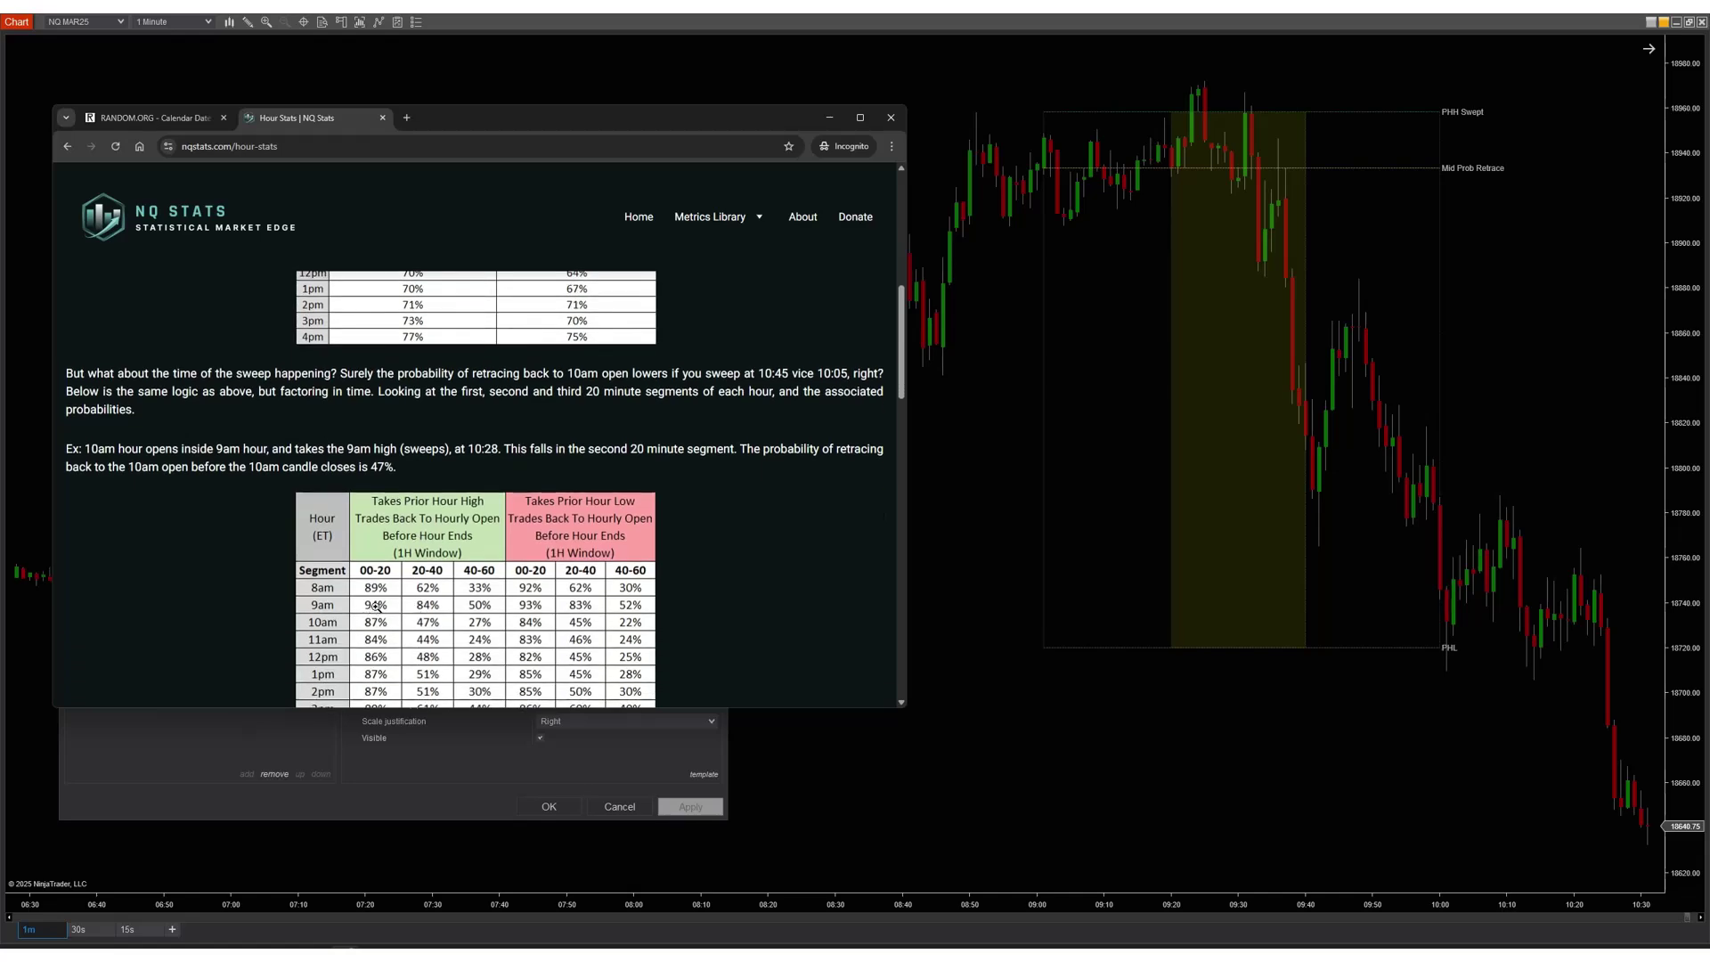
pyautogui.scroll(5, 377, 607)
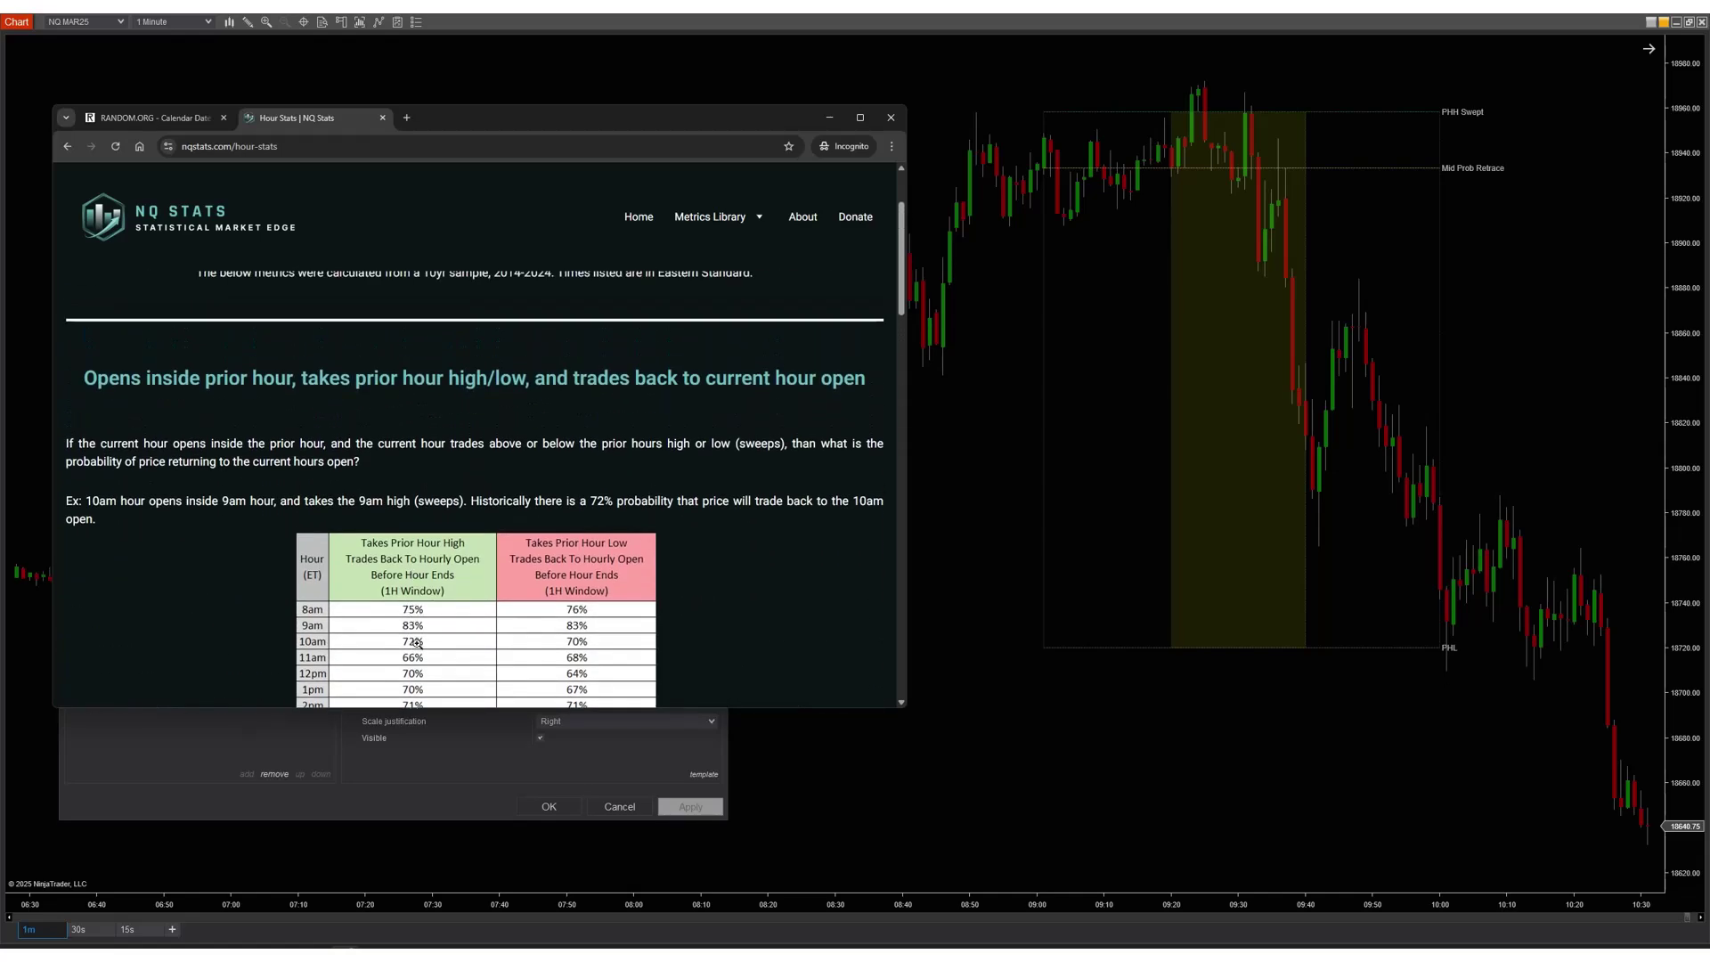
pyautogui.scroll(-4, 417, 629)
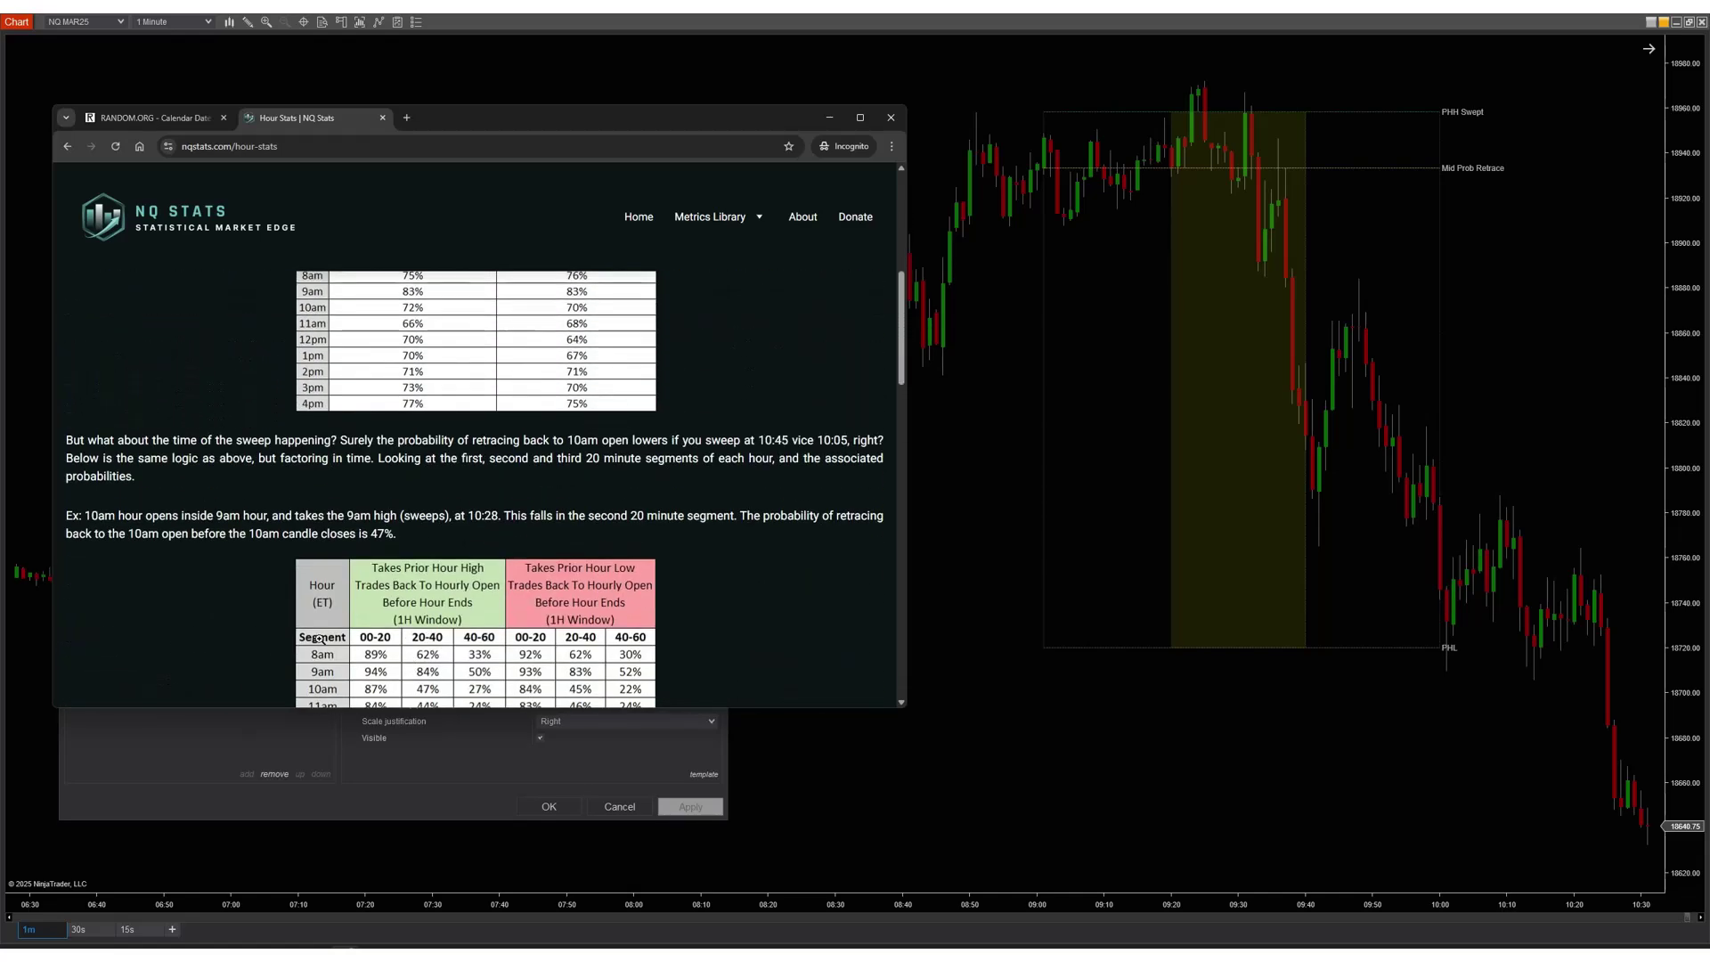
pyautogui.scroll(-2, 329, 670)
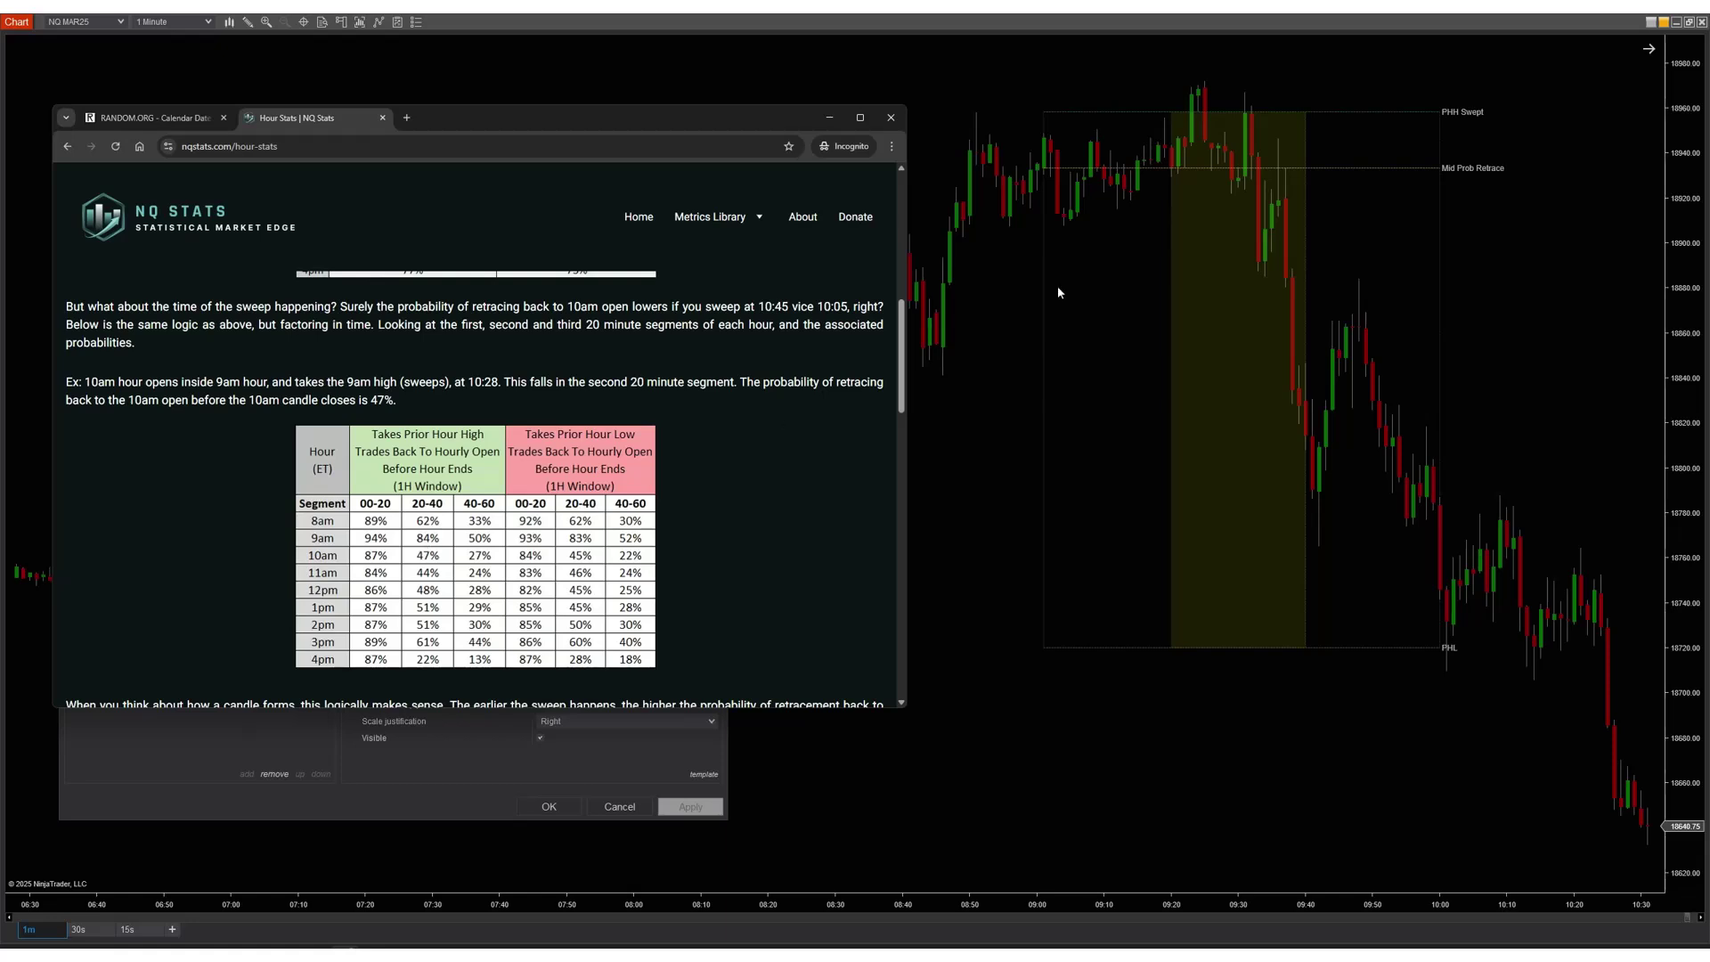
pyautogui.click(1009, 178)
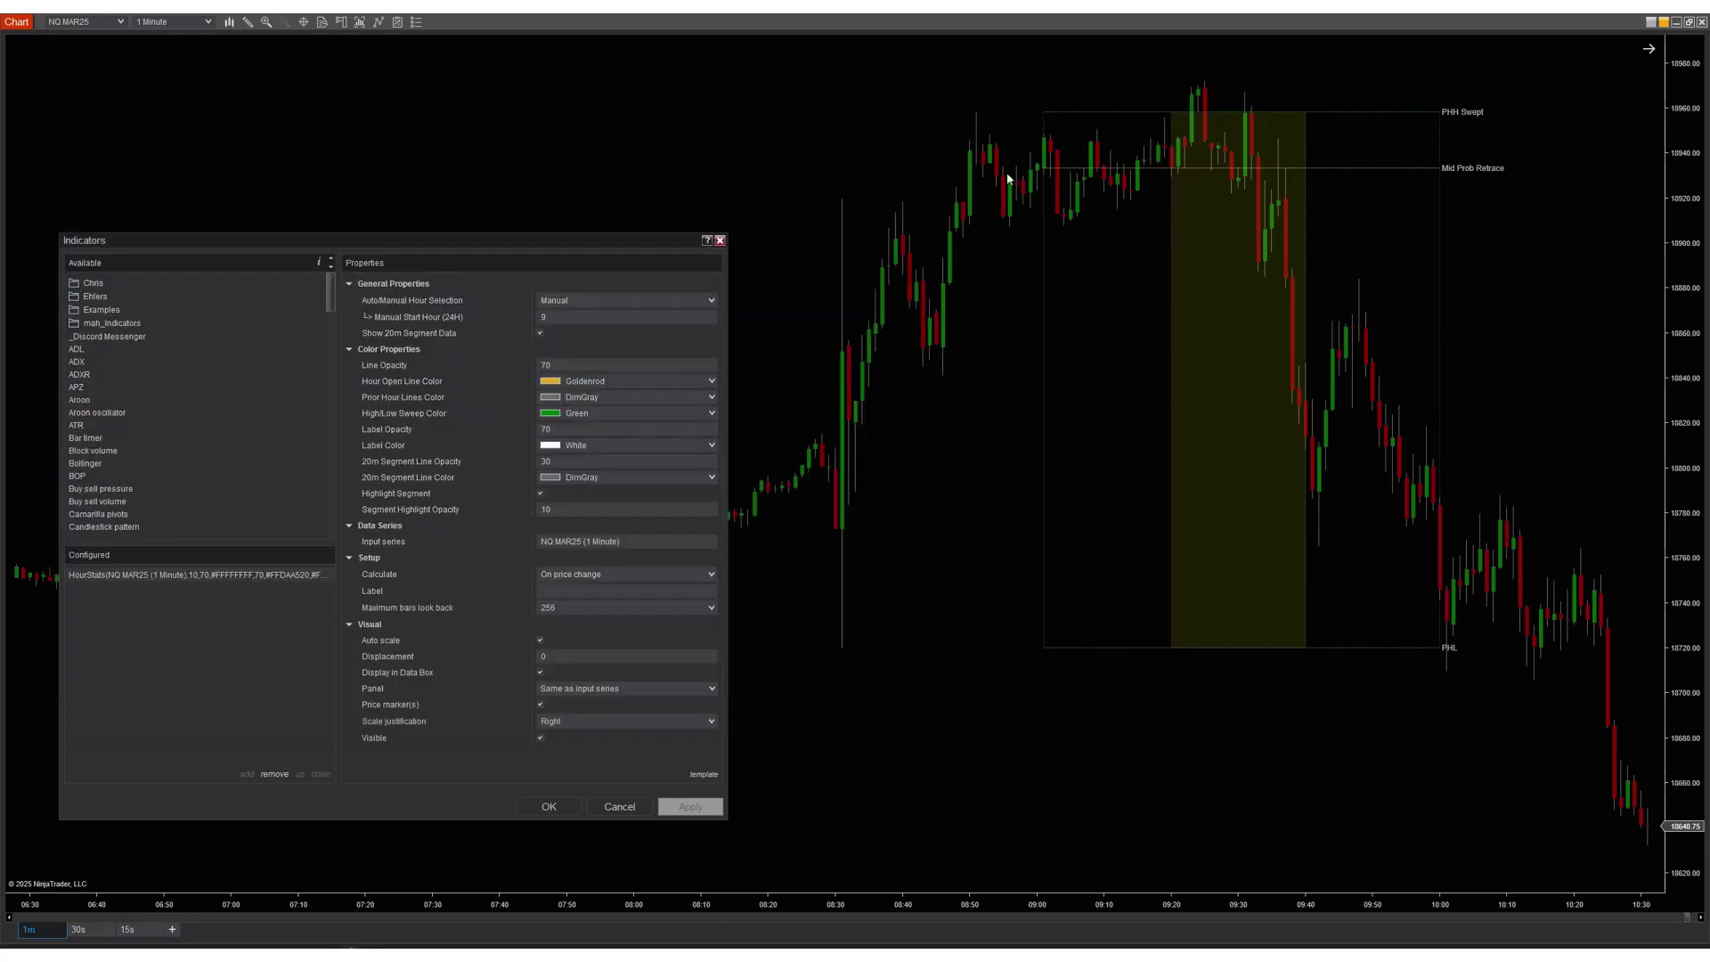
pyautogui.click(634, 809)
# - Measure with the ruler from Mid Prob Retrace near 09:09 up to PHH Swept, about 8 bars
pyautogui.click(248, 22)
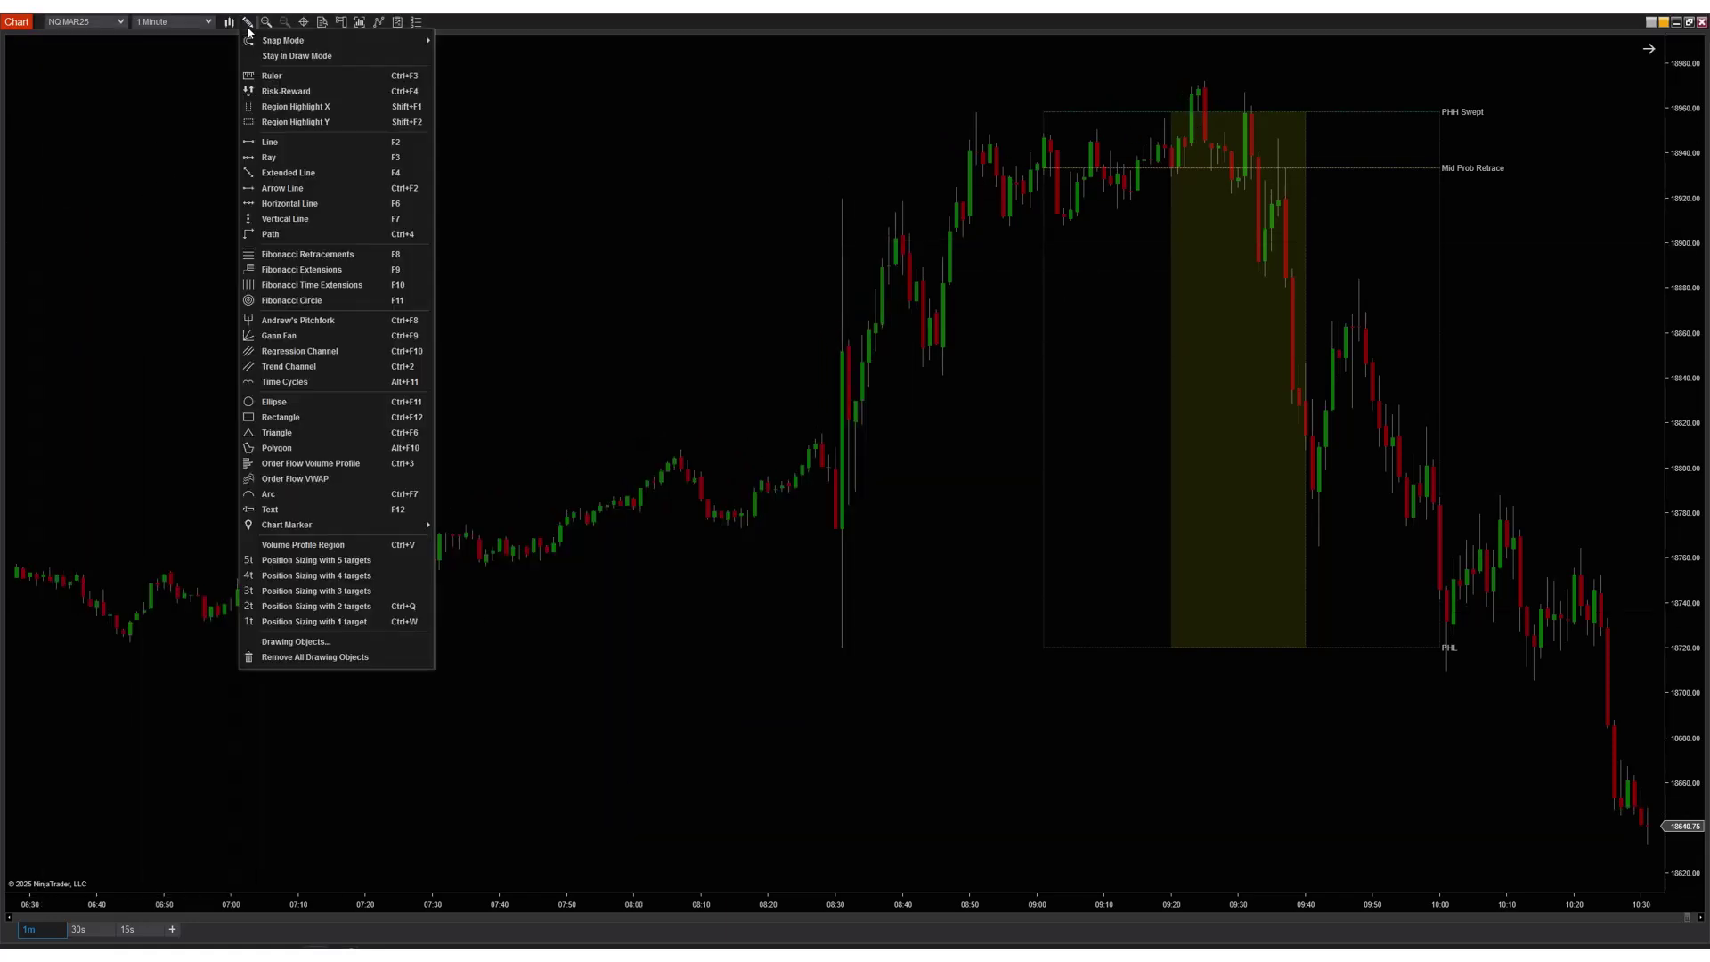
pyautogui.click(271, 76)
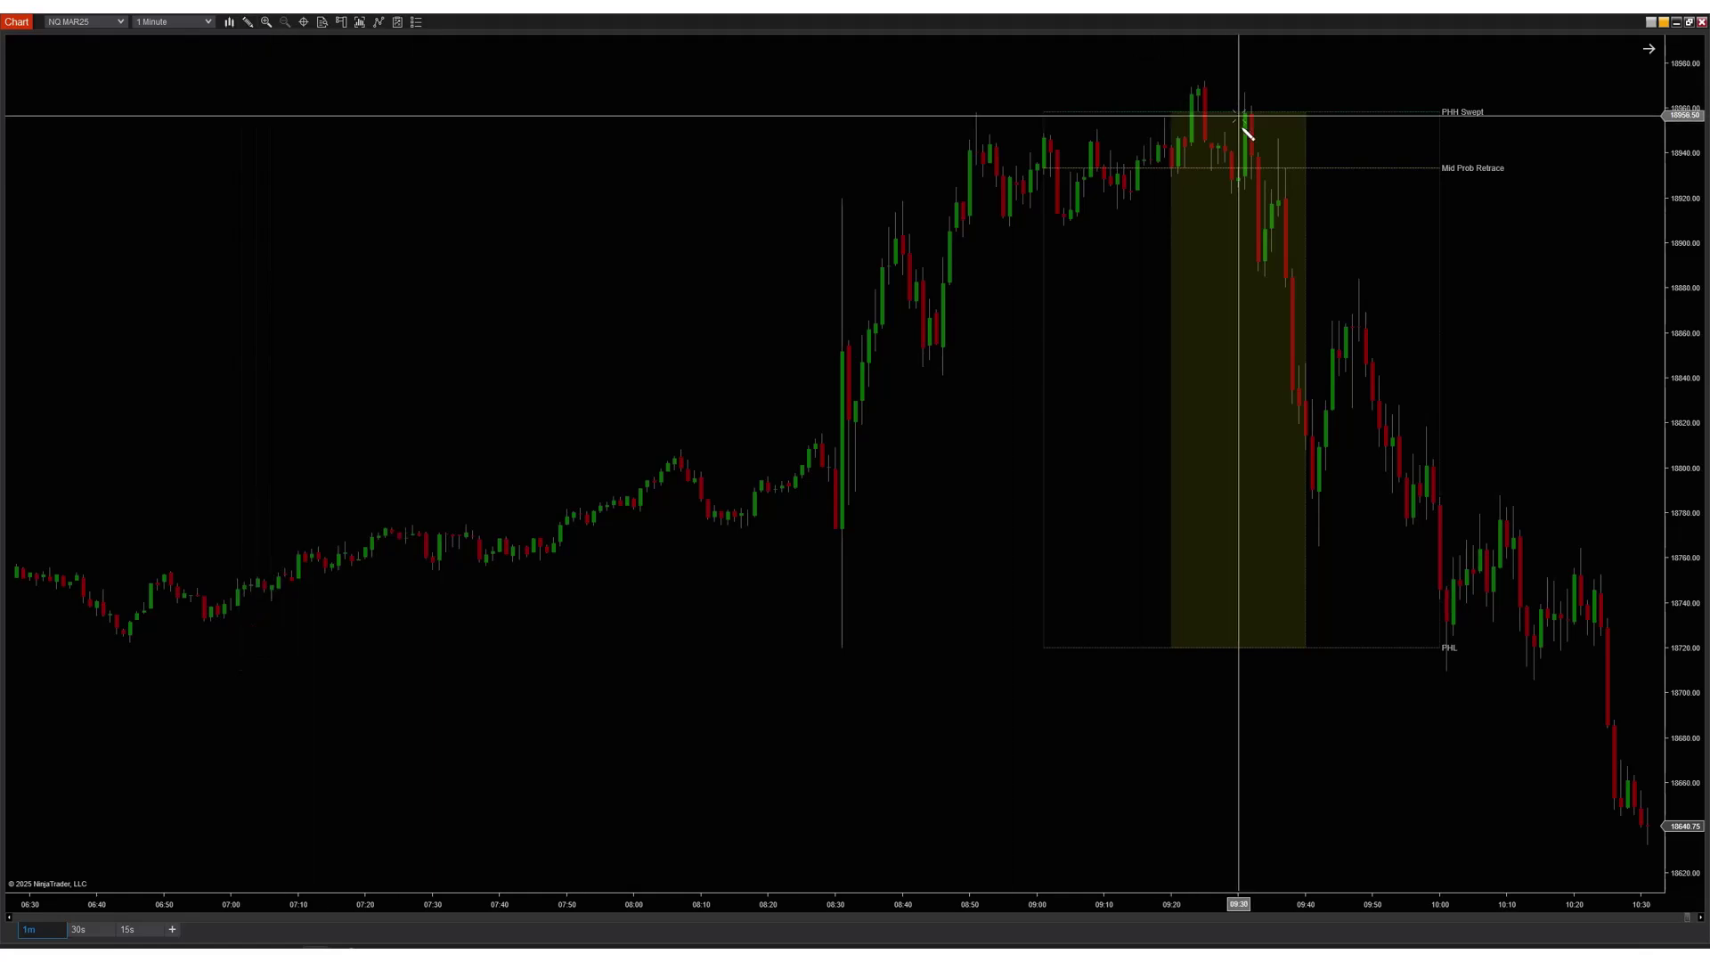
pyautogui.click(1096, 167)
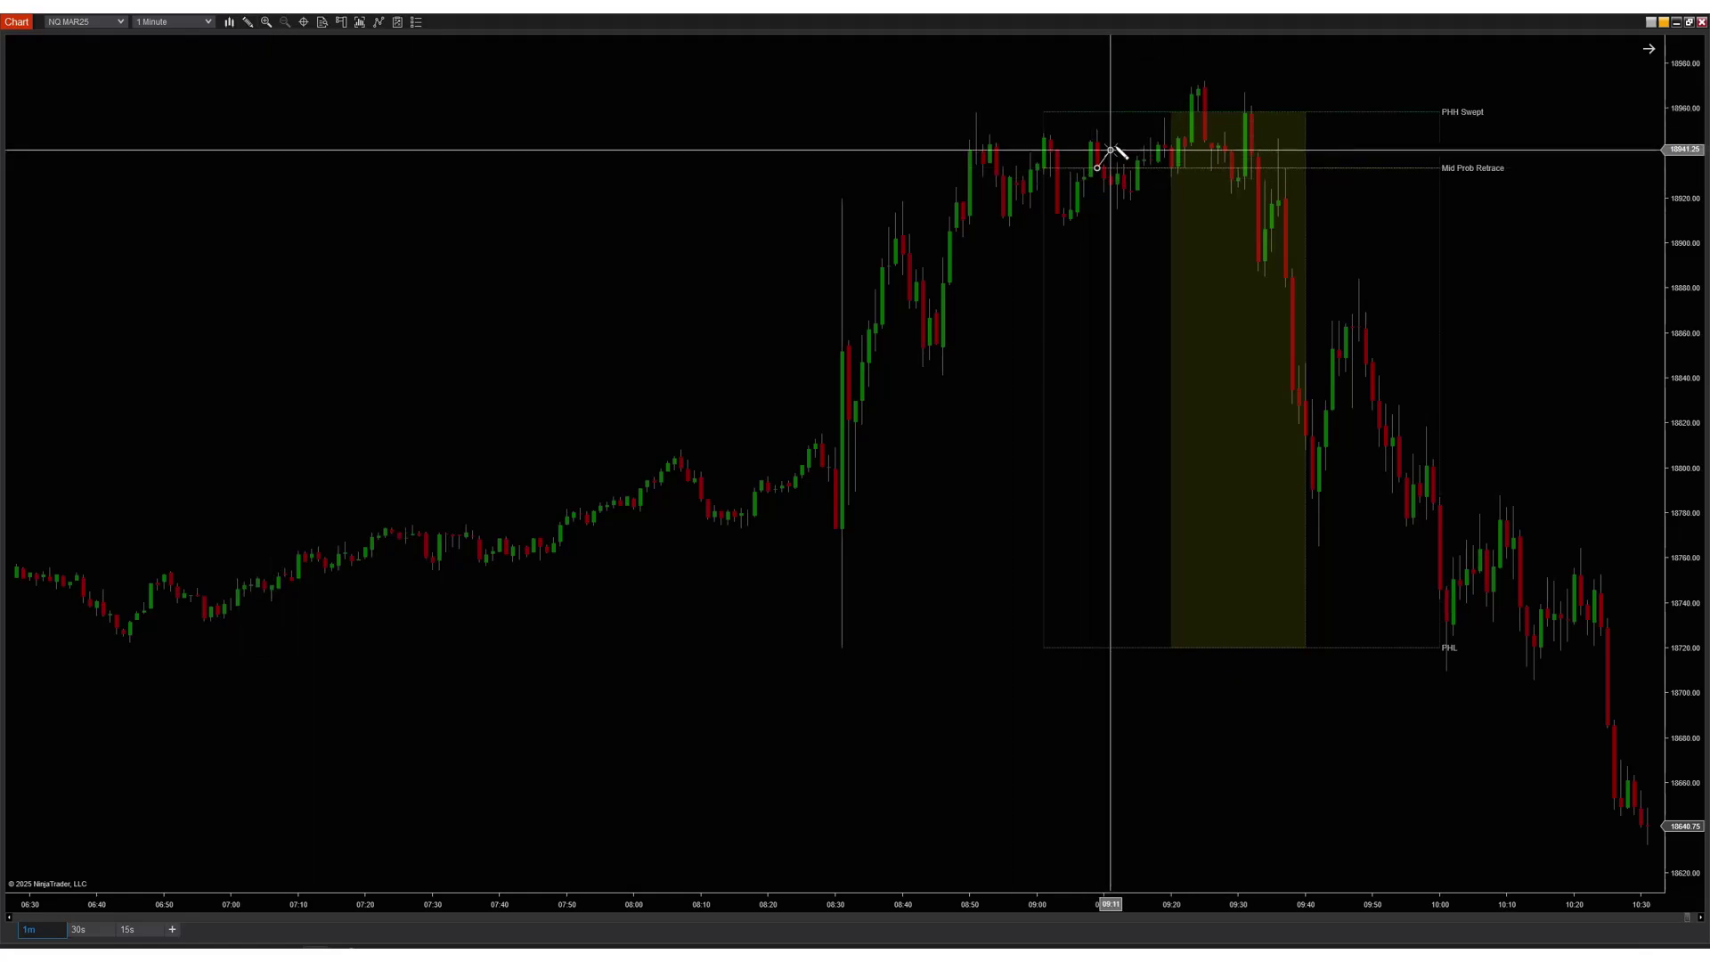
pyautogui.click(1138, 111)
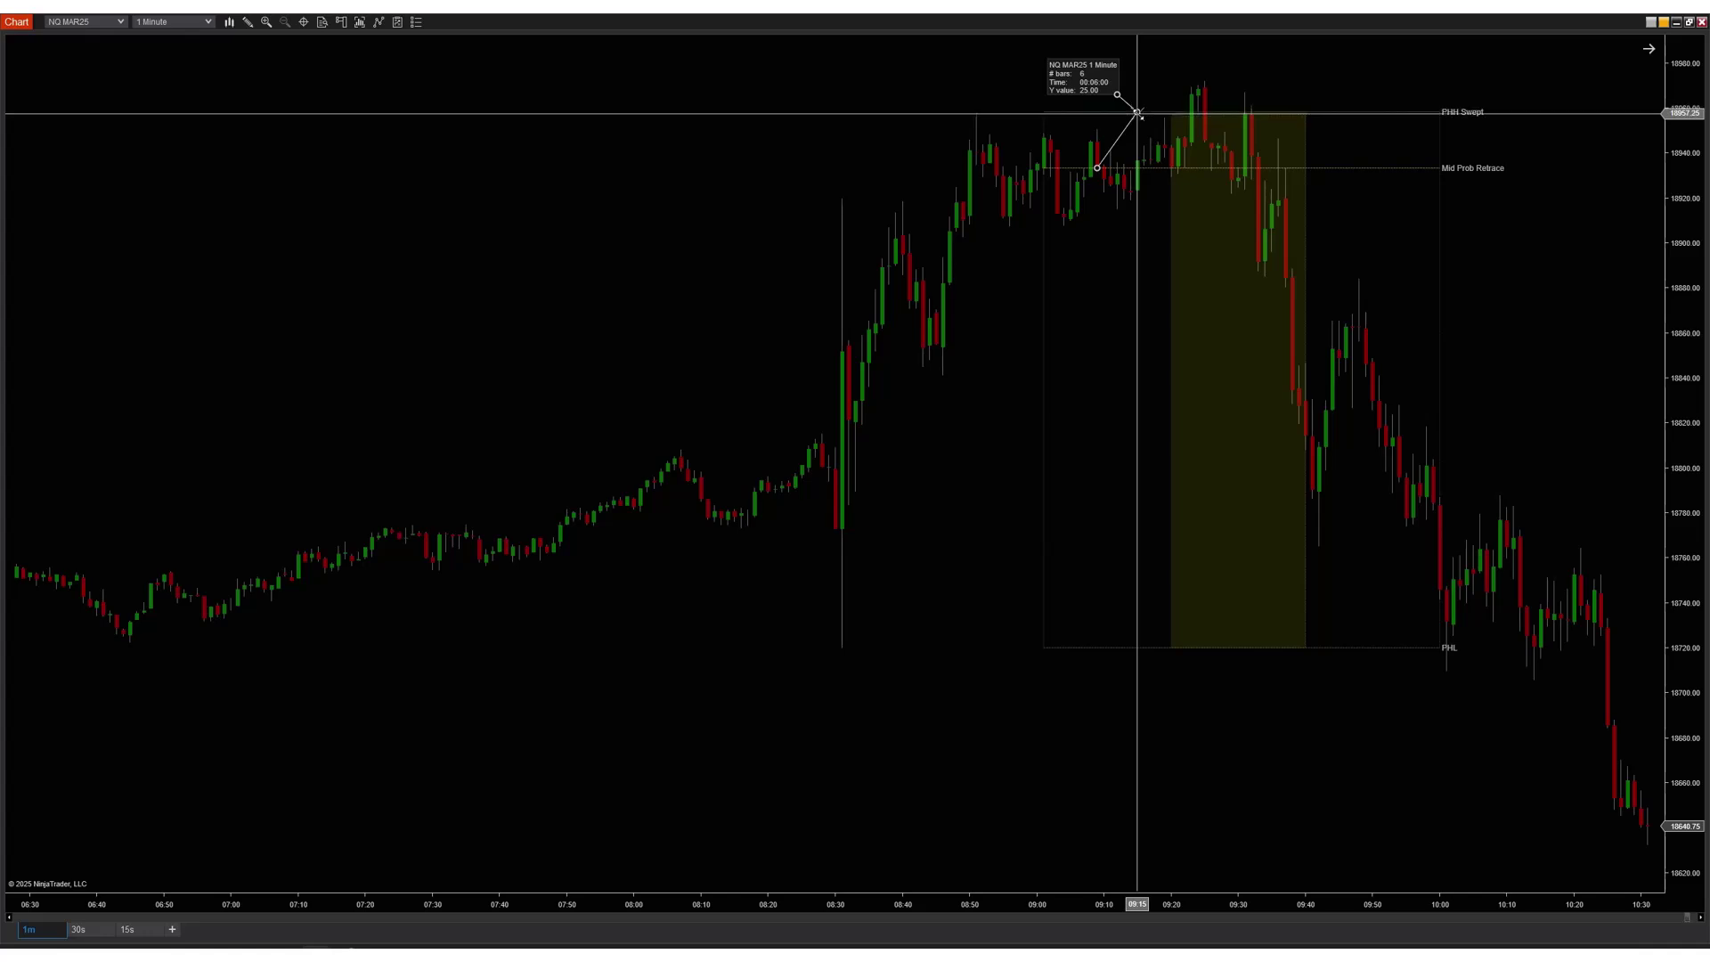
pyautogui.moveTo(1138, 112); pyautogui.dragTo(1182, 82)
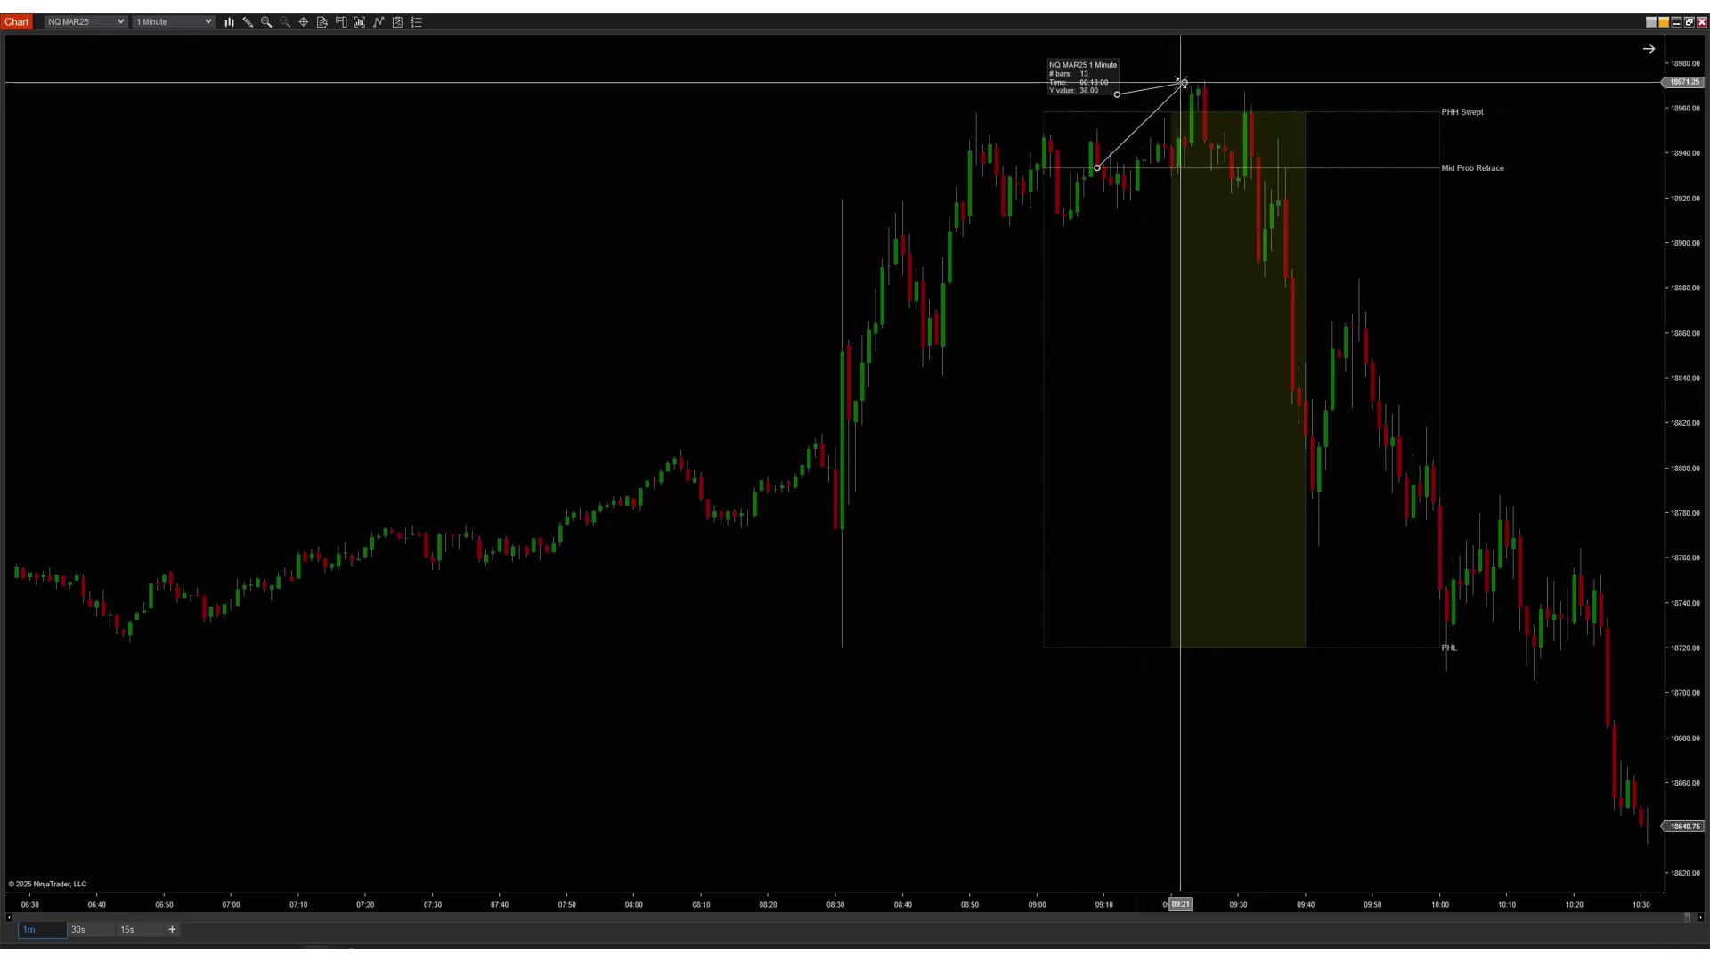
pyautogui.moveTo(1182, 81); pyautogui.dragTo(1143, 109)
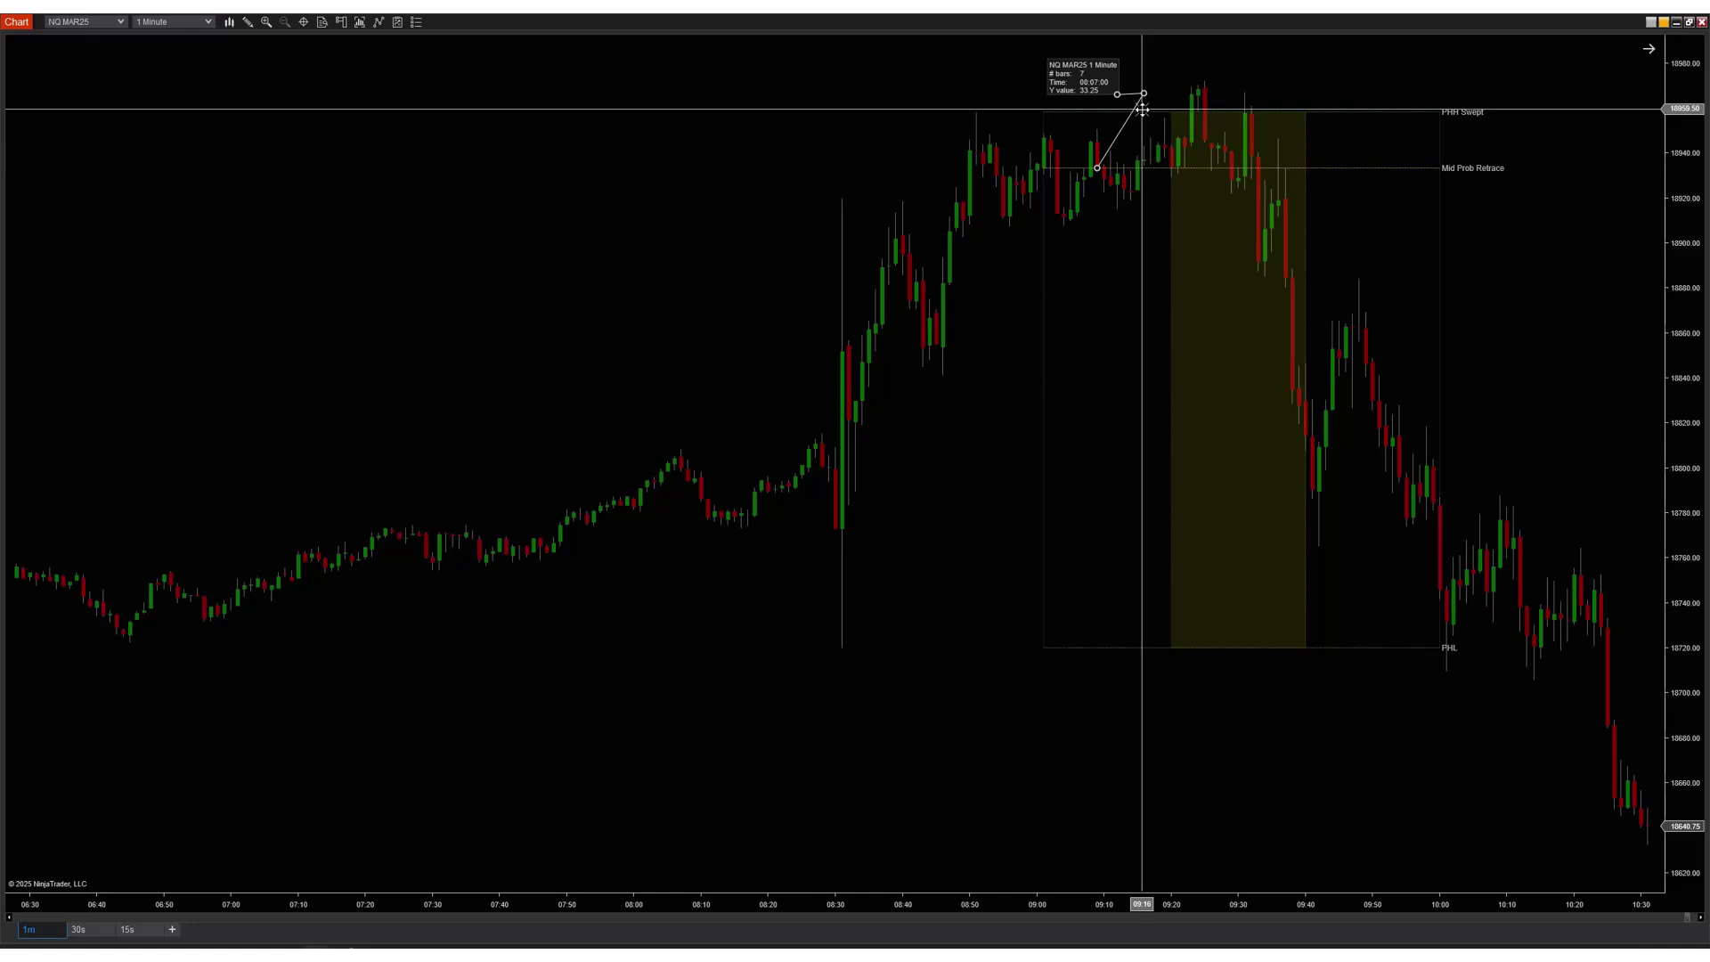
# - Cancel the ruler and pan to show the bars after 10:00 and higher prices
pyautogui.press('Escape')
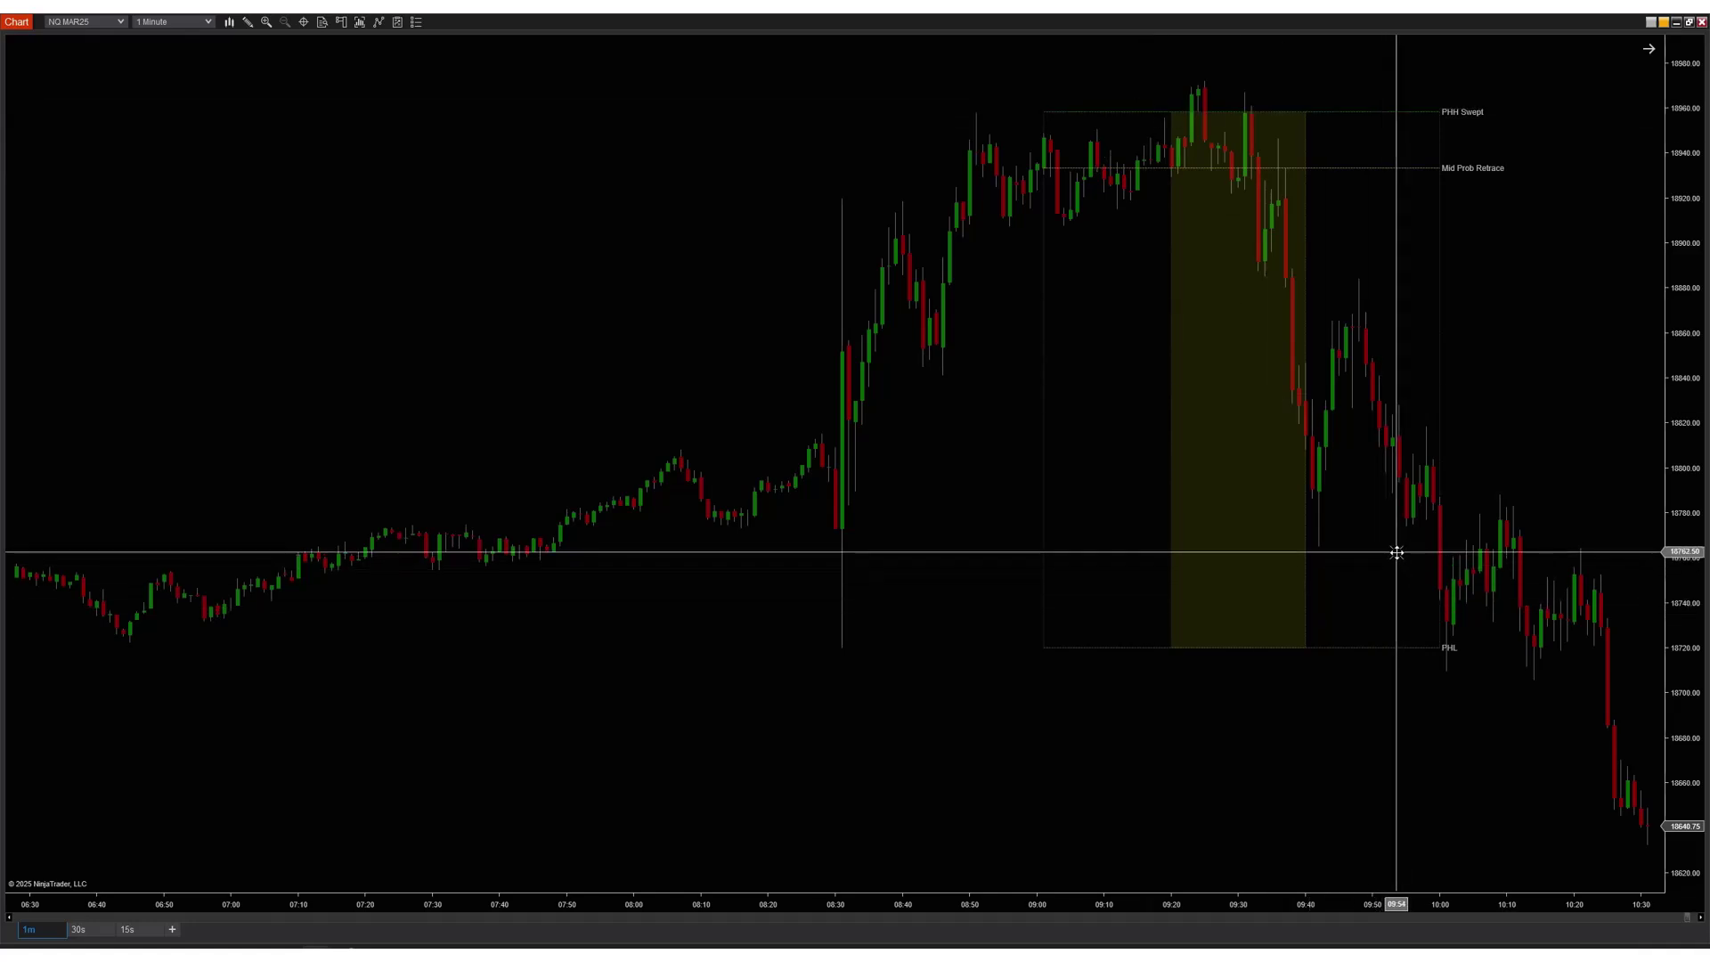
pyautogui.moveTo(1546, 382); pyautogui.dragTo(1313, 364)
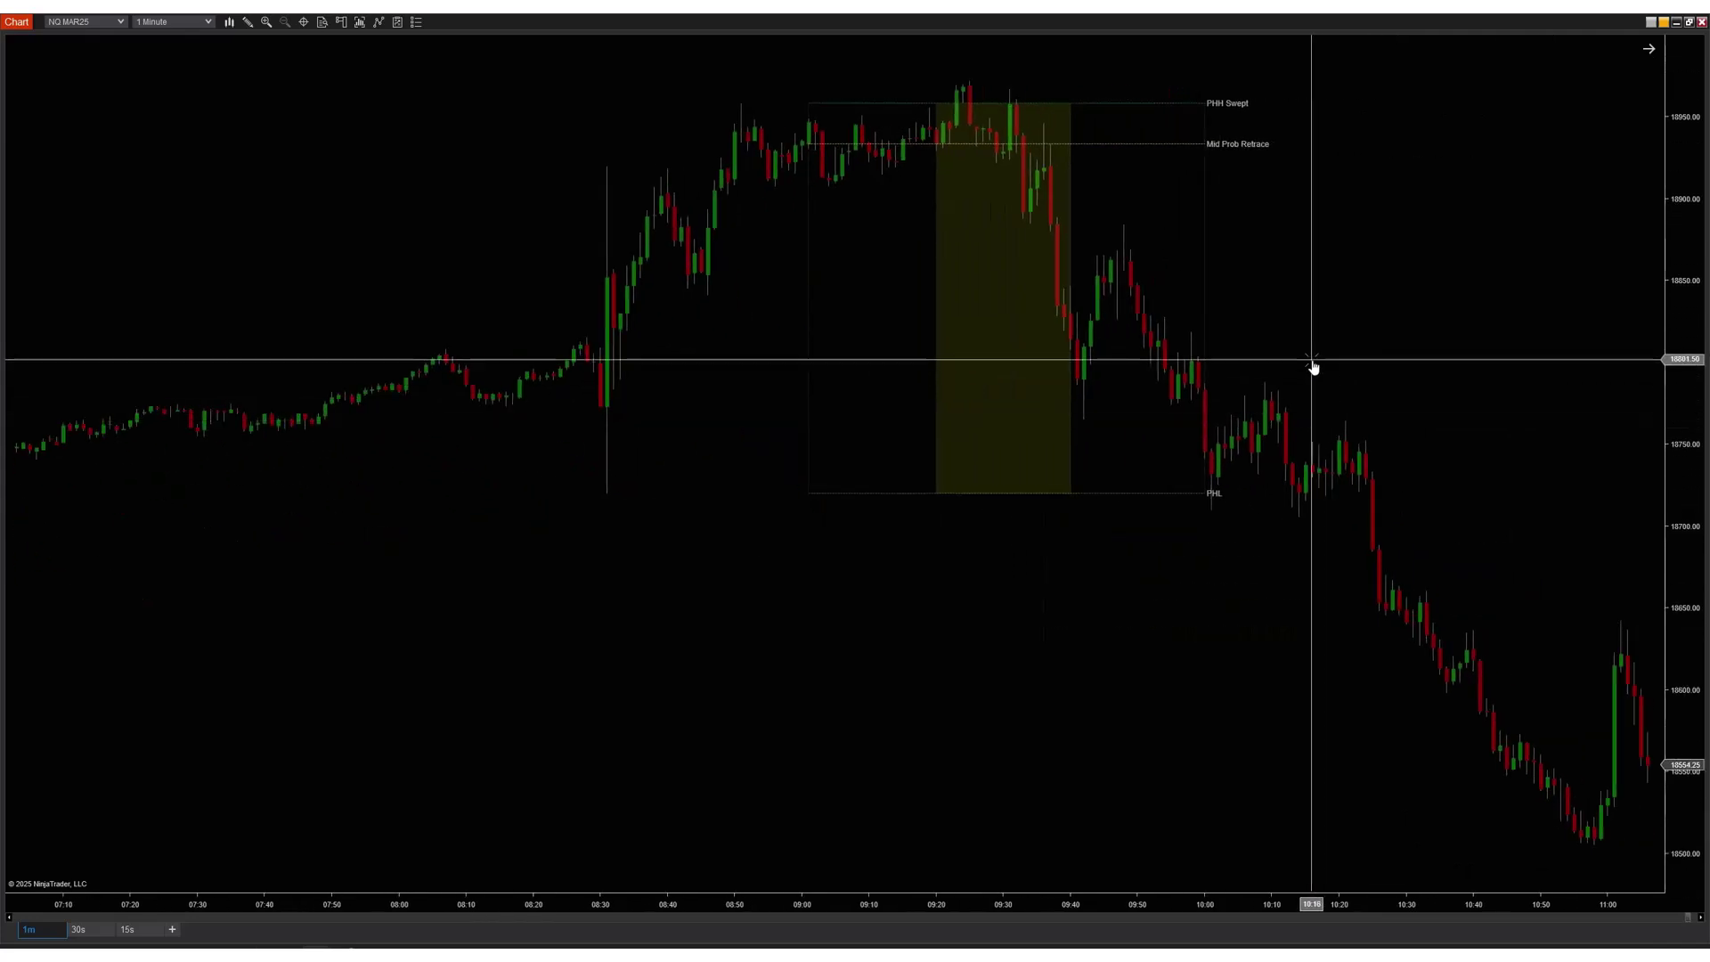
pyautogui.moveTo(1084, 68); pyautogui.dragTo(1130, 279)
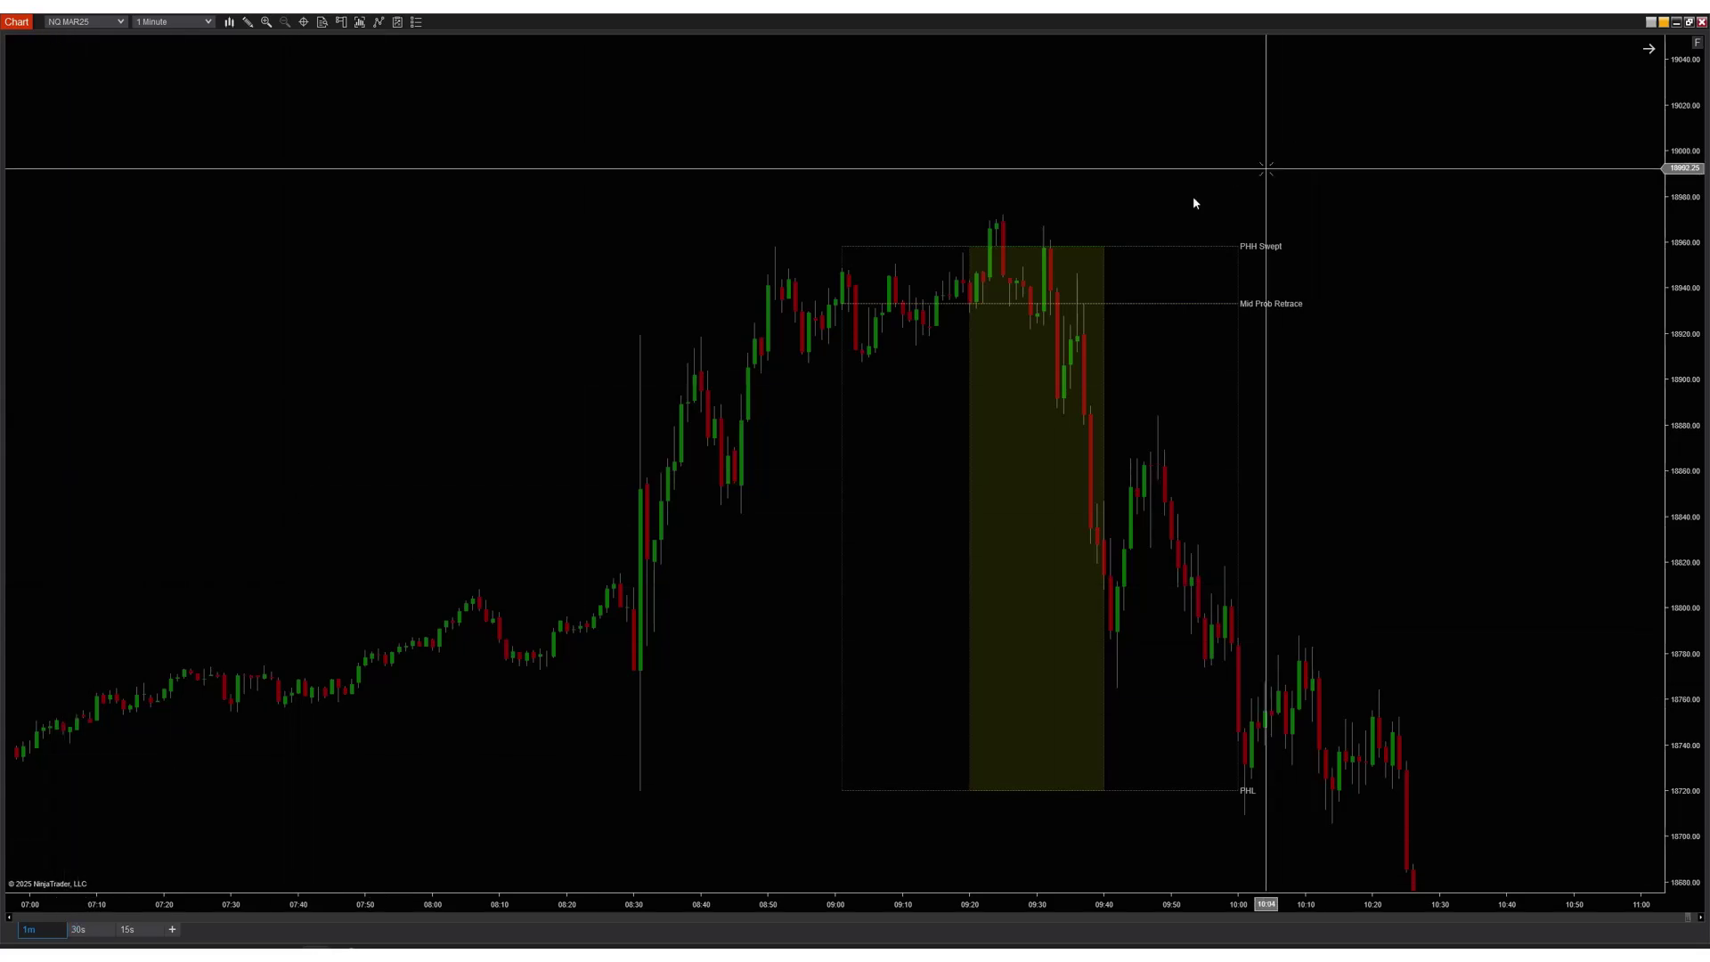
# - Load the NQ chart as 30-second bars ending 09/06/2024
pyautogui.click(78, 929)
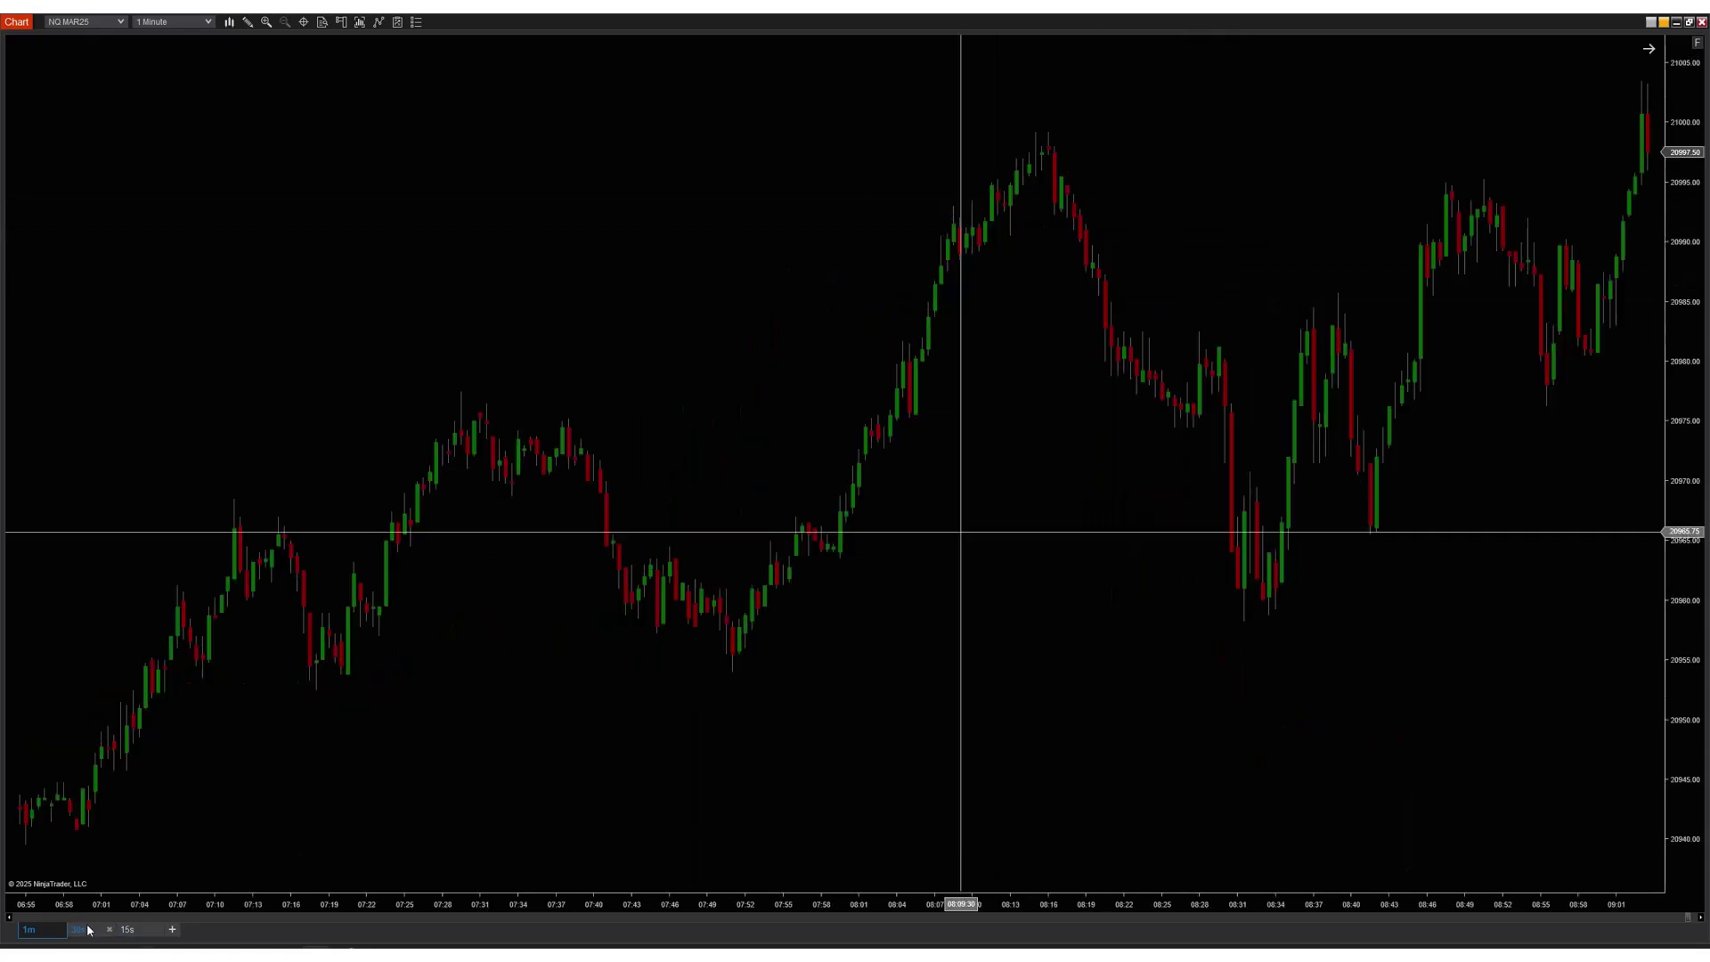
pyautogui.rightClick(690, 287)
pyautogui.click(737, 354)
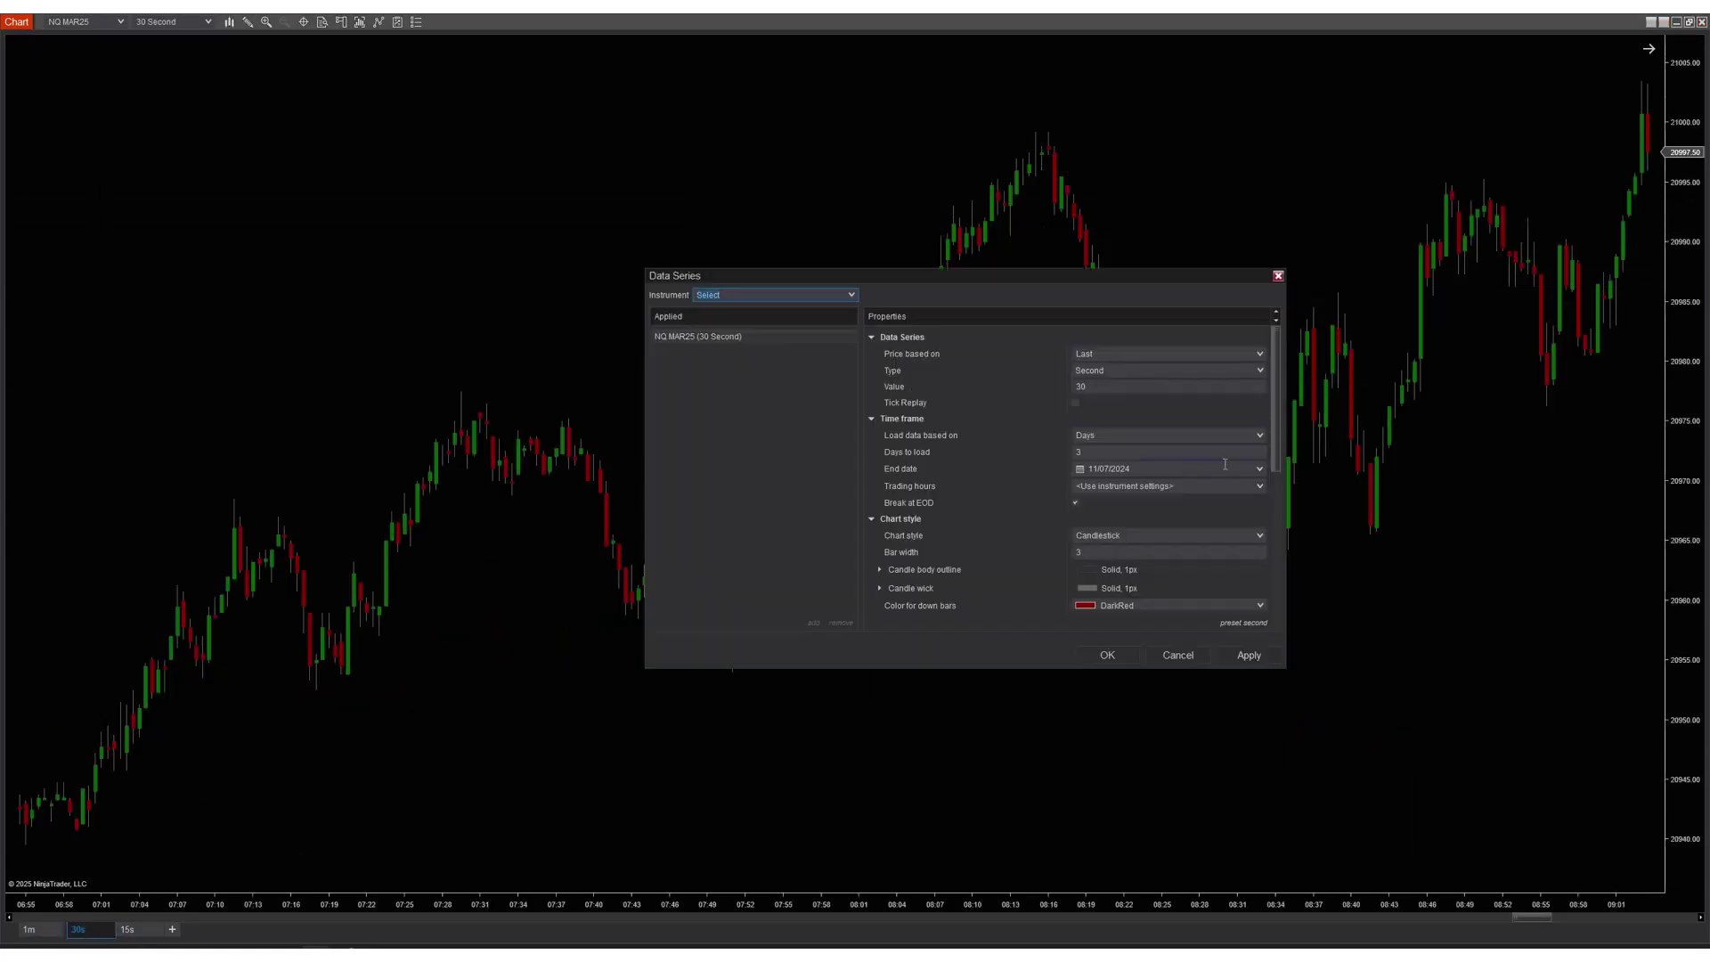
pyautogui.click(1260, 468)
pyautogui.click(1081, 484)
pyautogui.click(1081, 485)
pyautogui.click(1184, 527)
pyautogui.click(1248, 655)
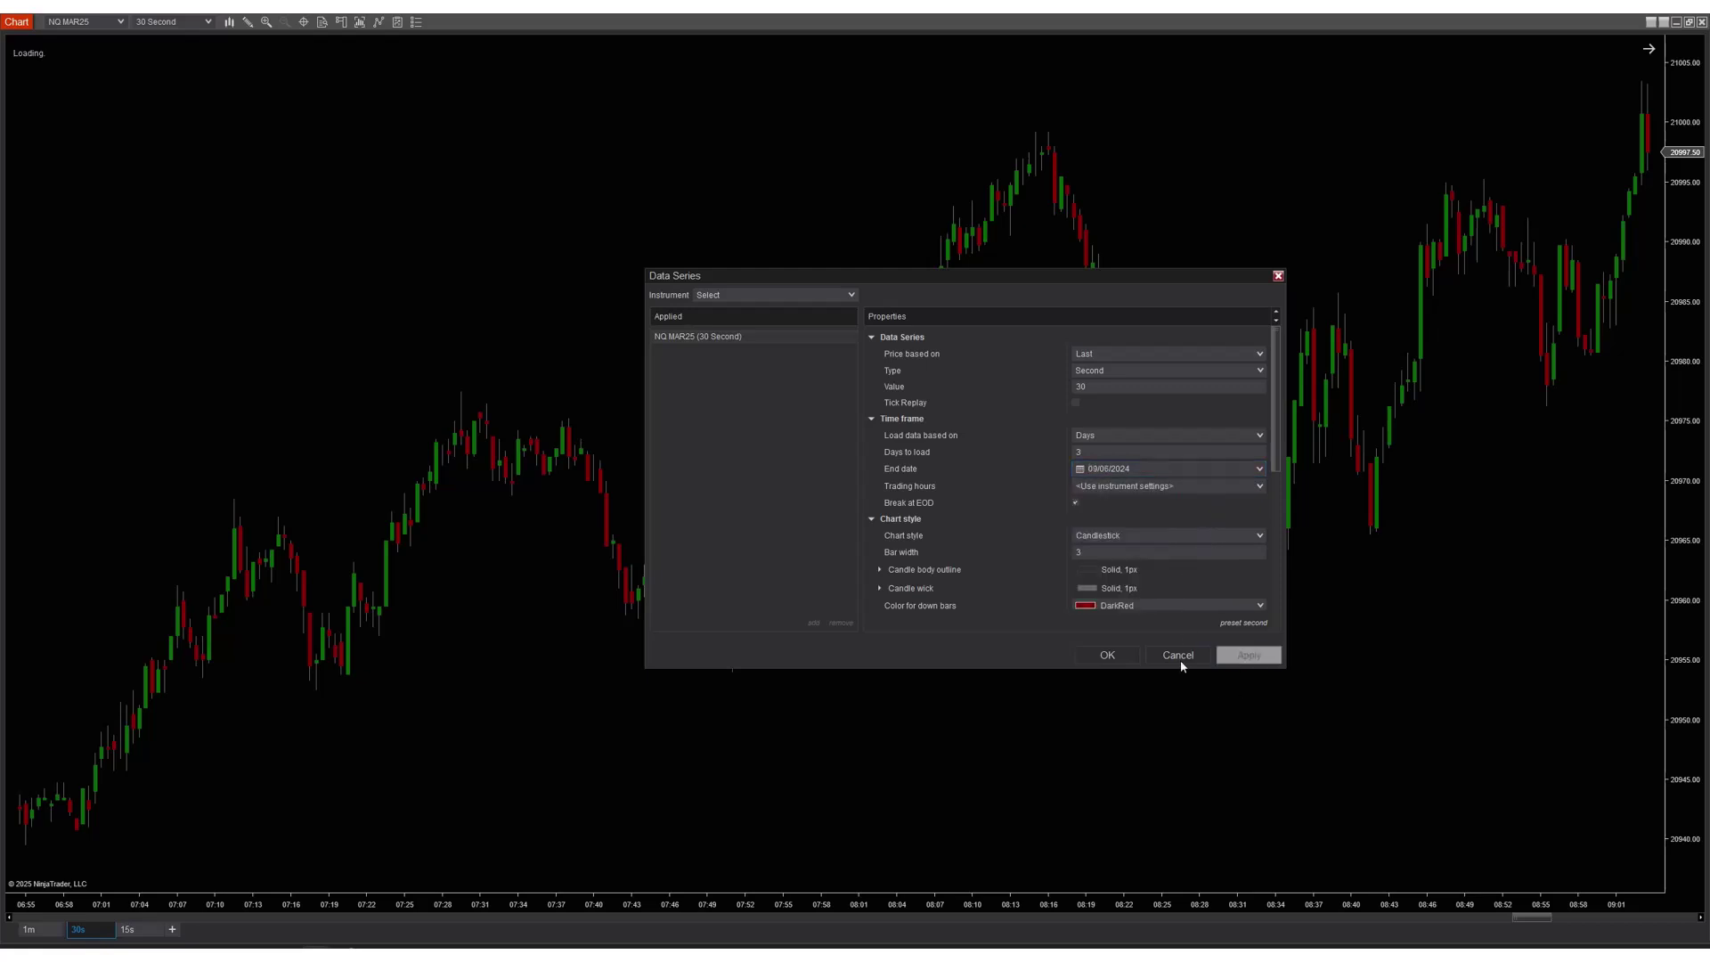
pyautogui.click(1107, 655)
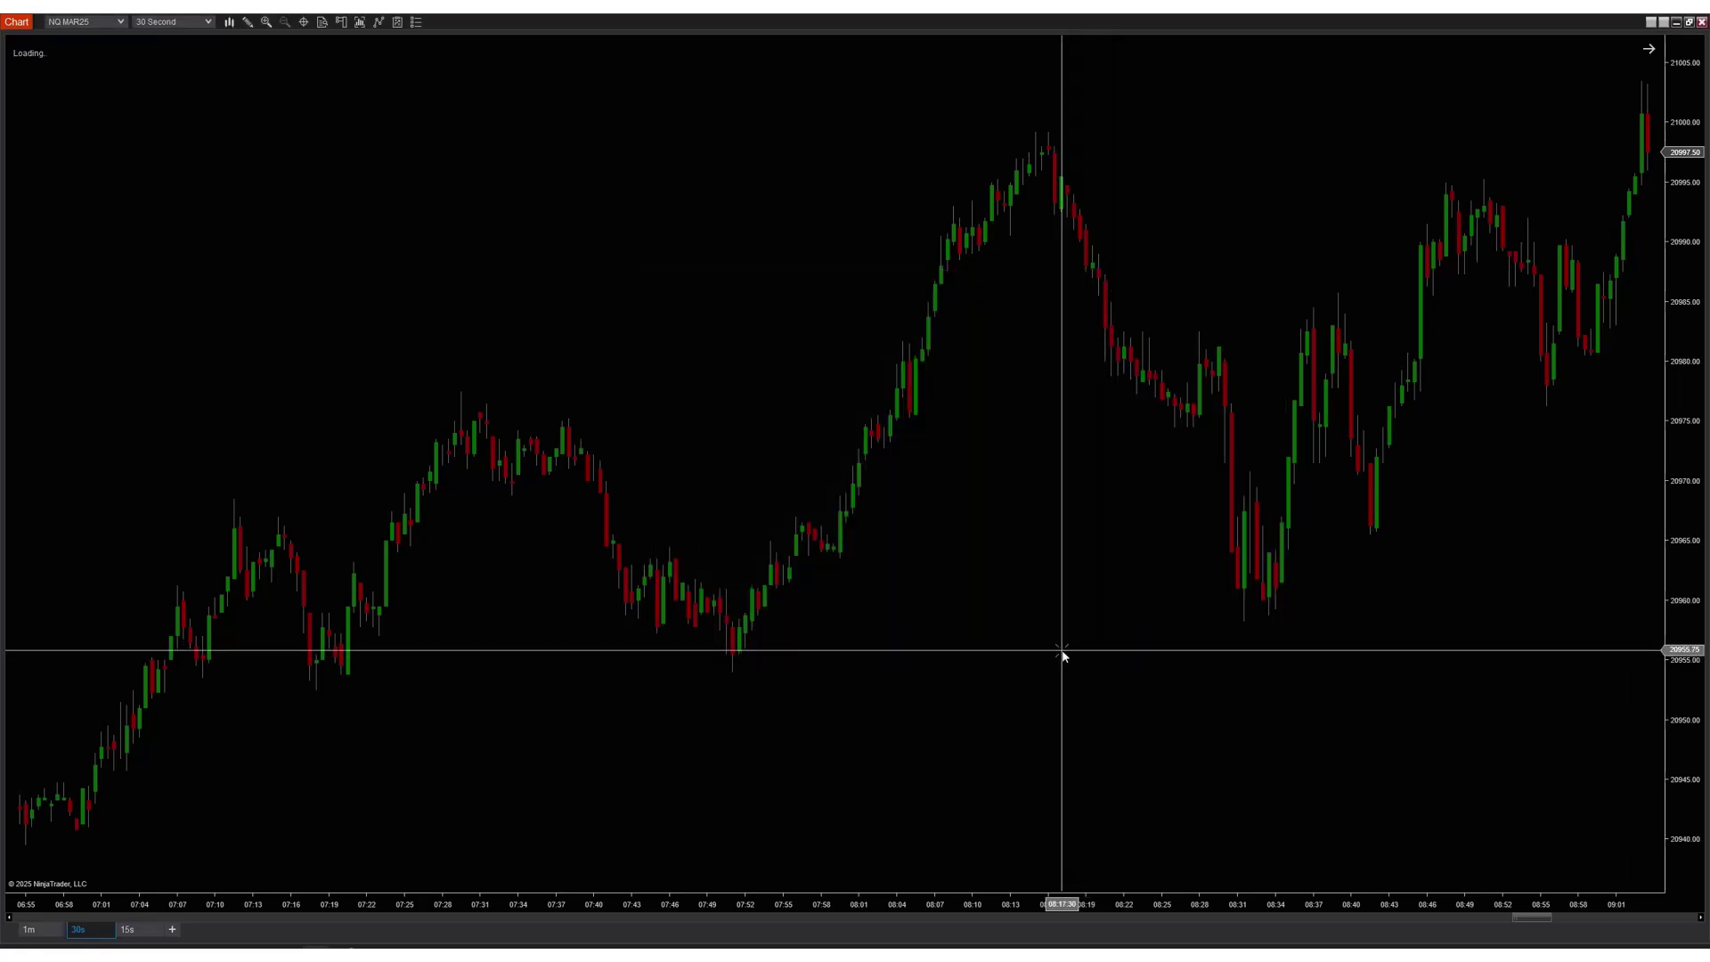
# - Show 07:49–09:55, mark 09:00 with a vertical line, and add horizontal rays at 08:50 high and 09:35
pyautogui.moveTo(1036, 657); pyautogui.dragTo(1040, 395)
pyautogui.moveTo(1580, 496); pyautogui.dragTo(725, 522)
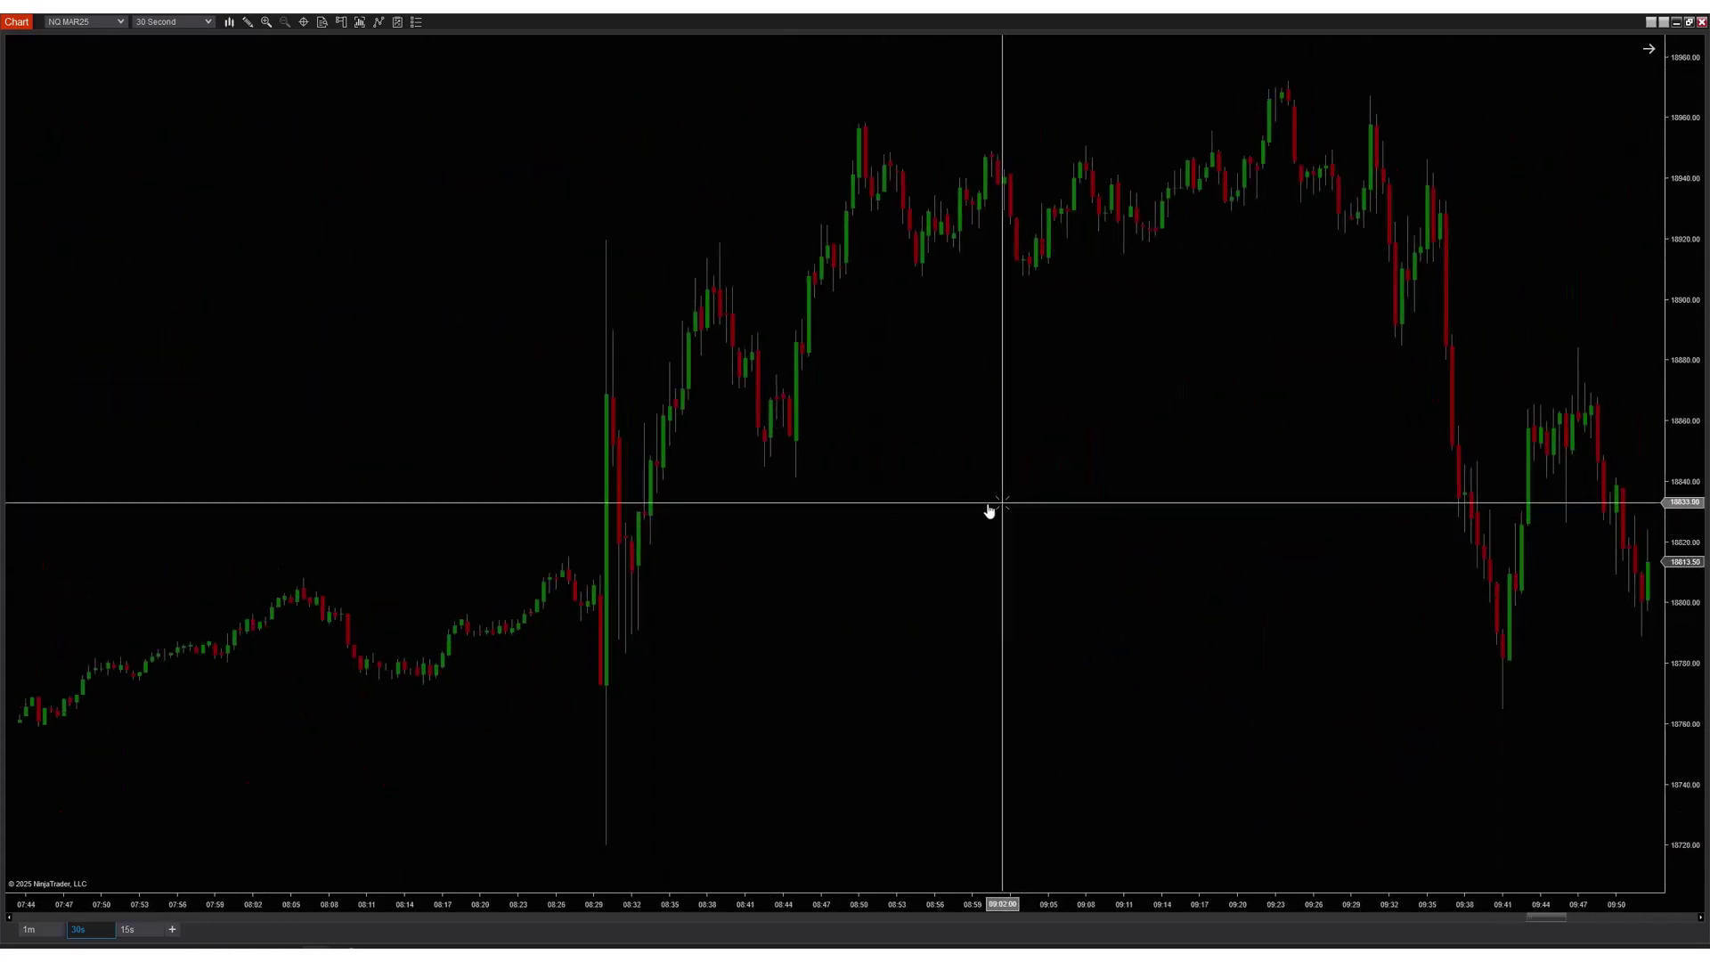
pyautogui.moveTo(993, 508); pyautogui.dragTo(766, 458)
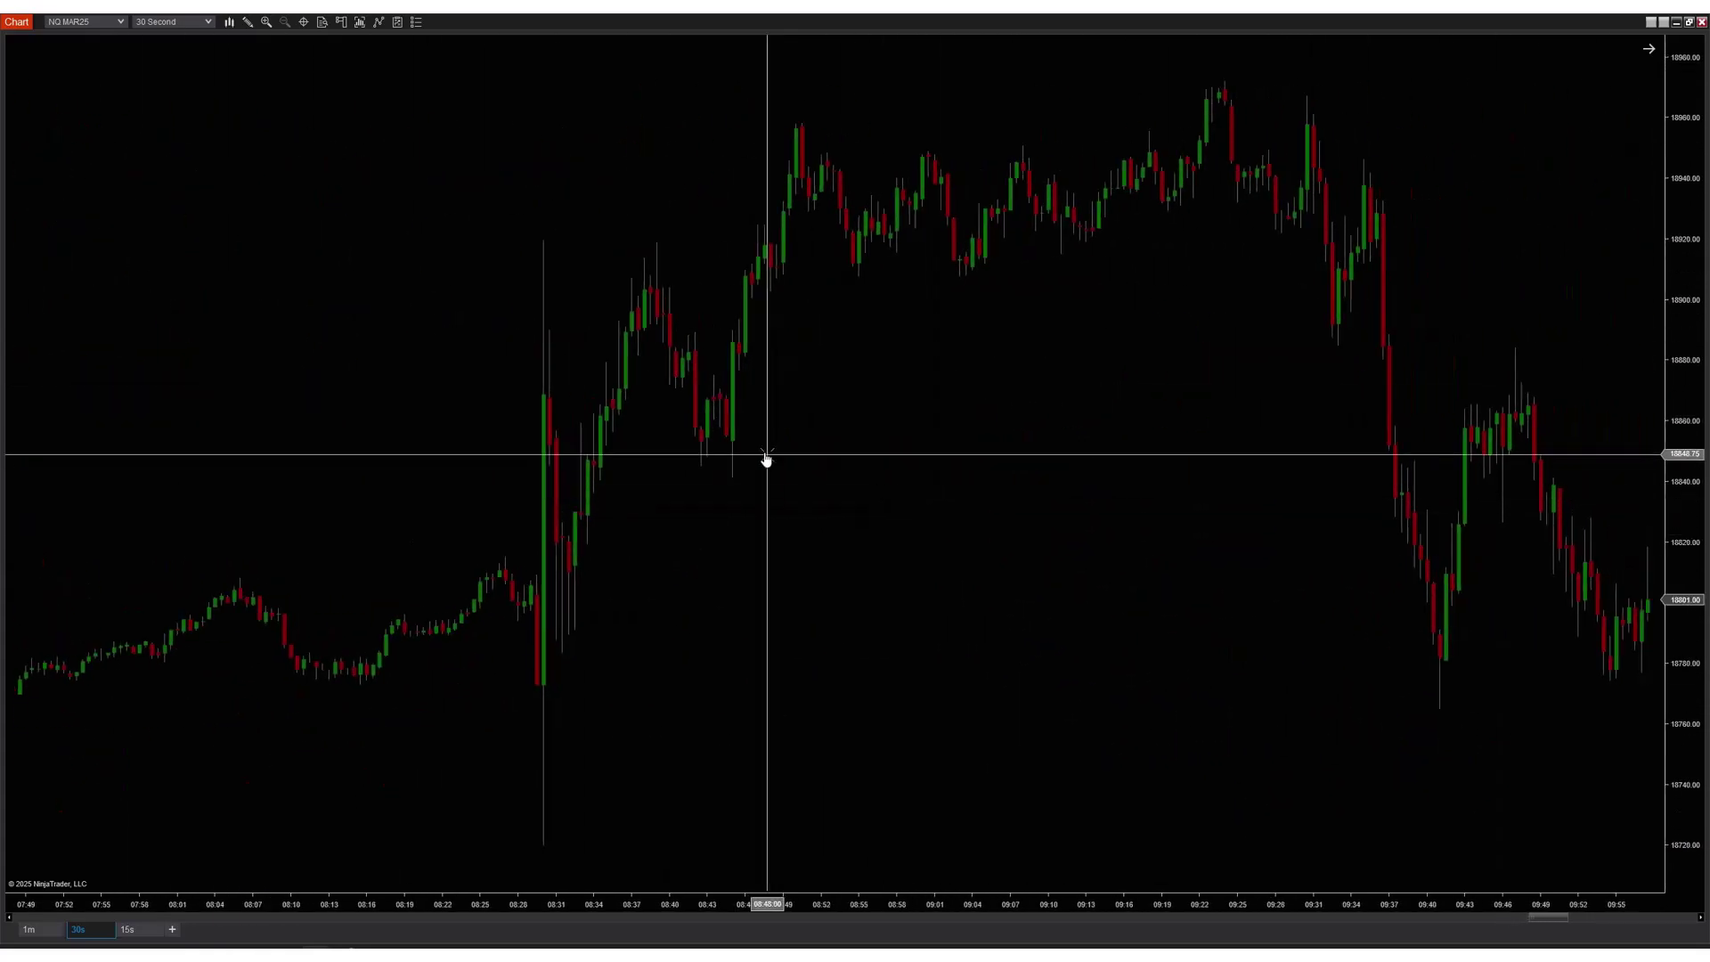
pyautogui.click(916, 387)
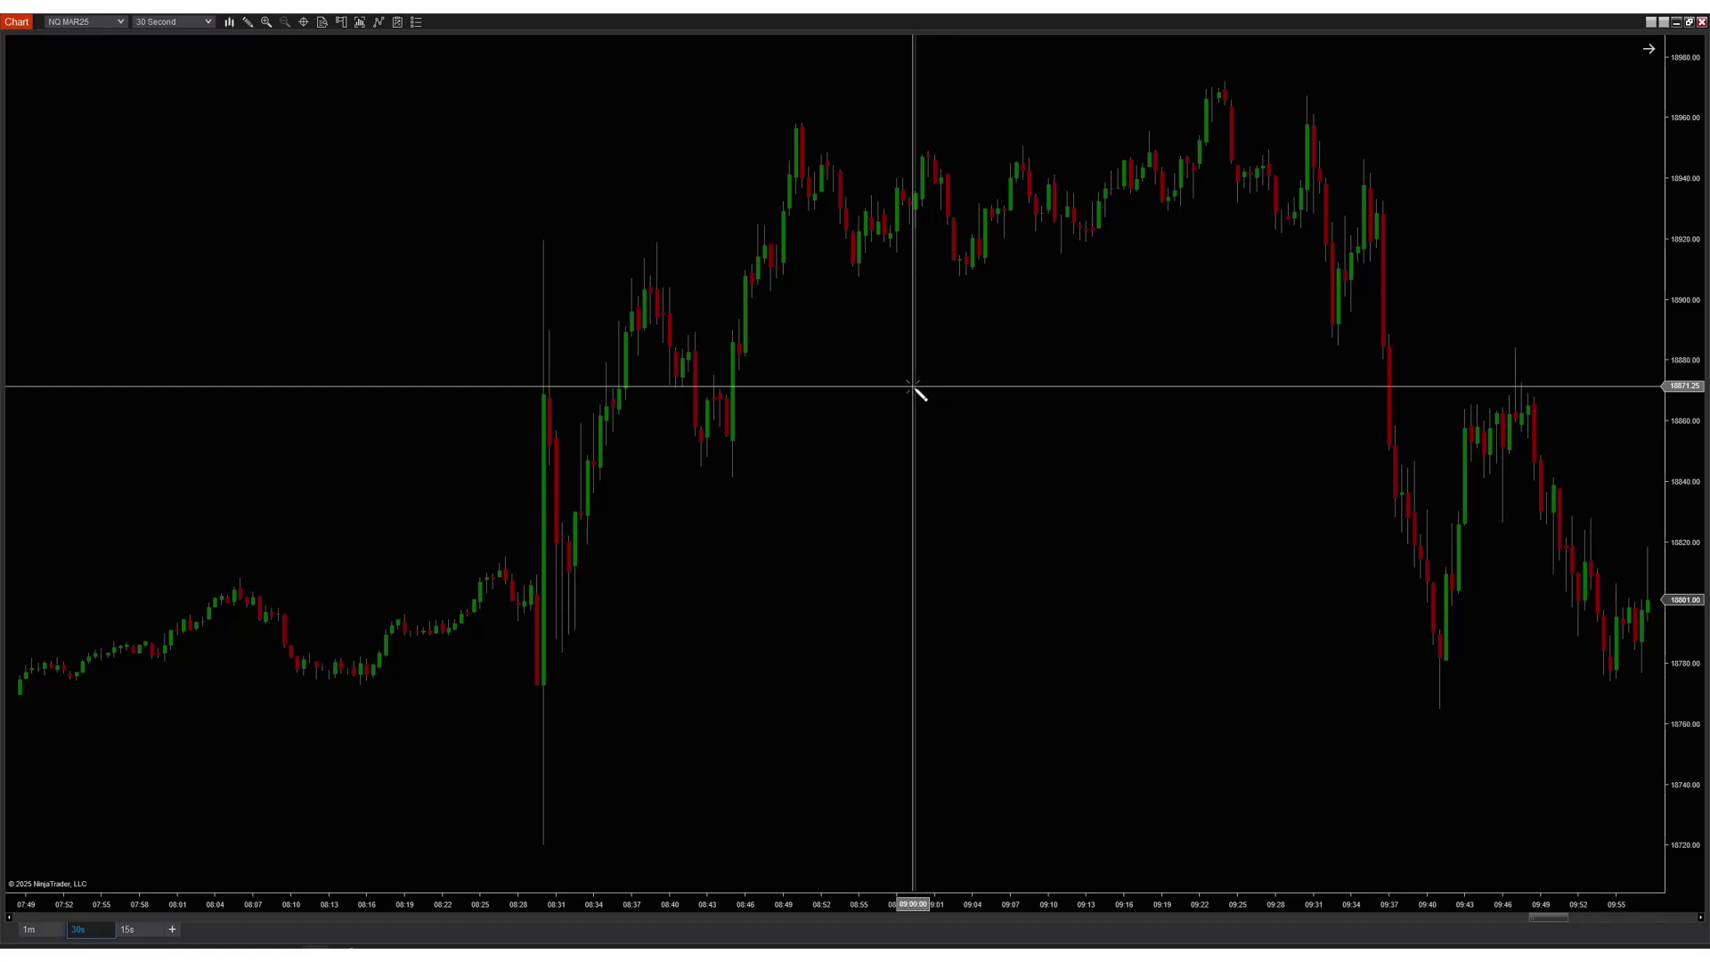
pyautogui.click(790, 123)
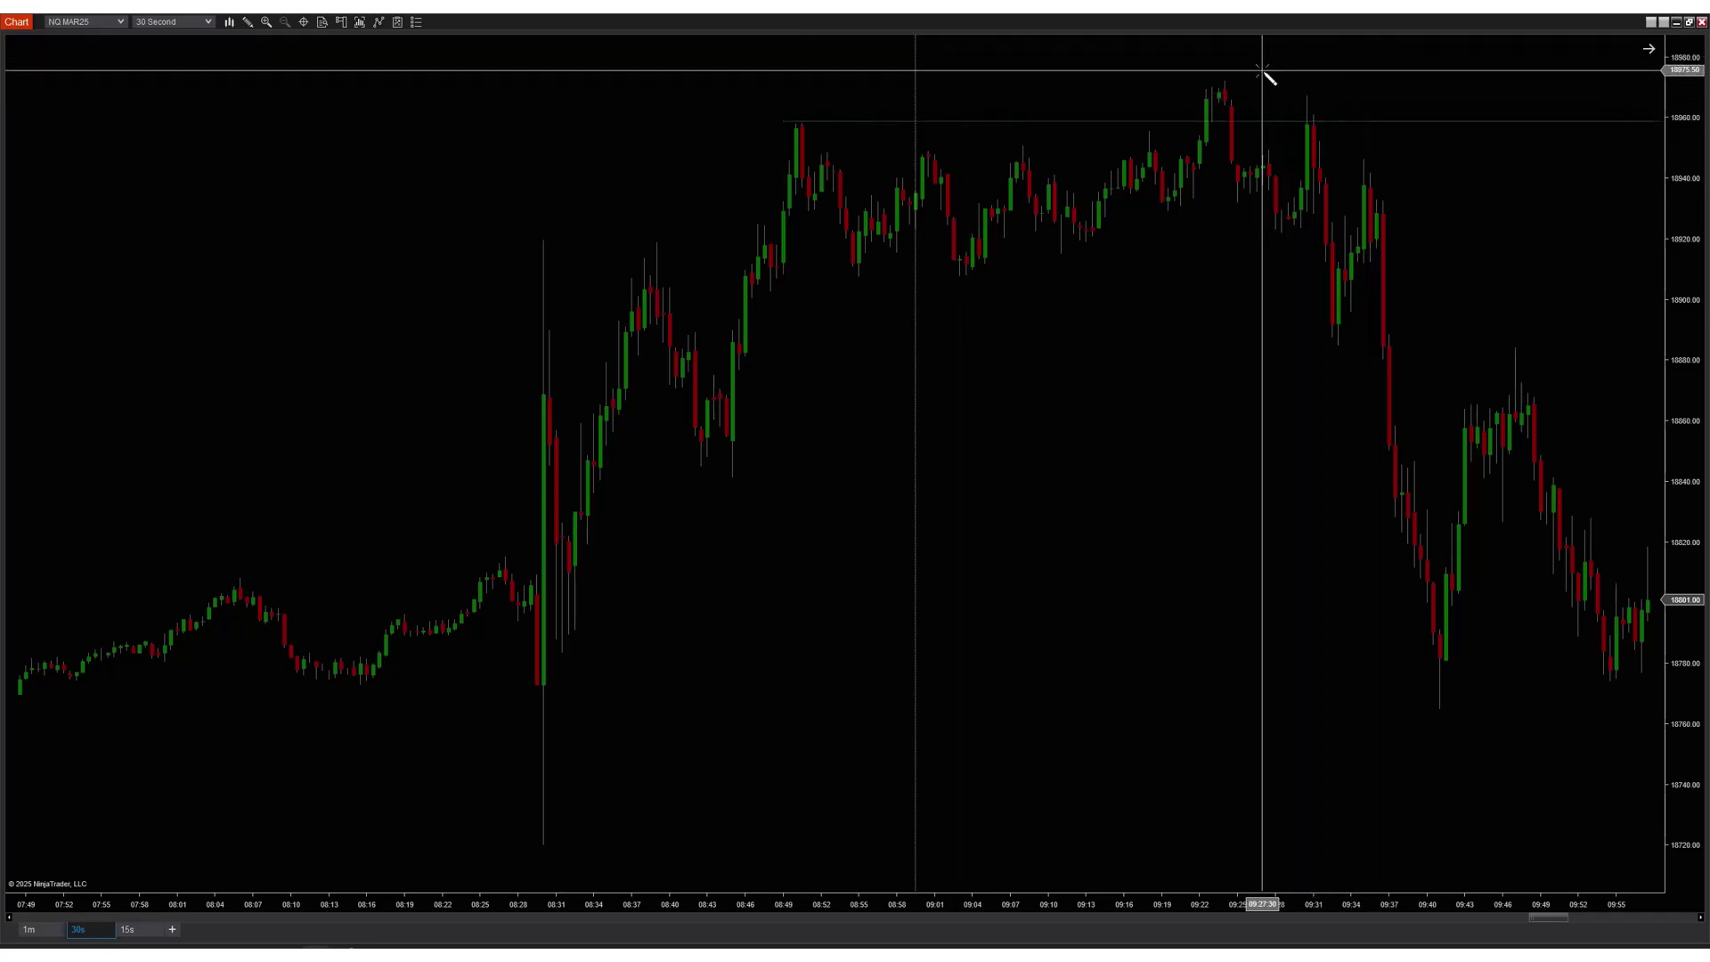
pyautogui.click(916, 212)
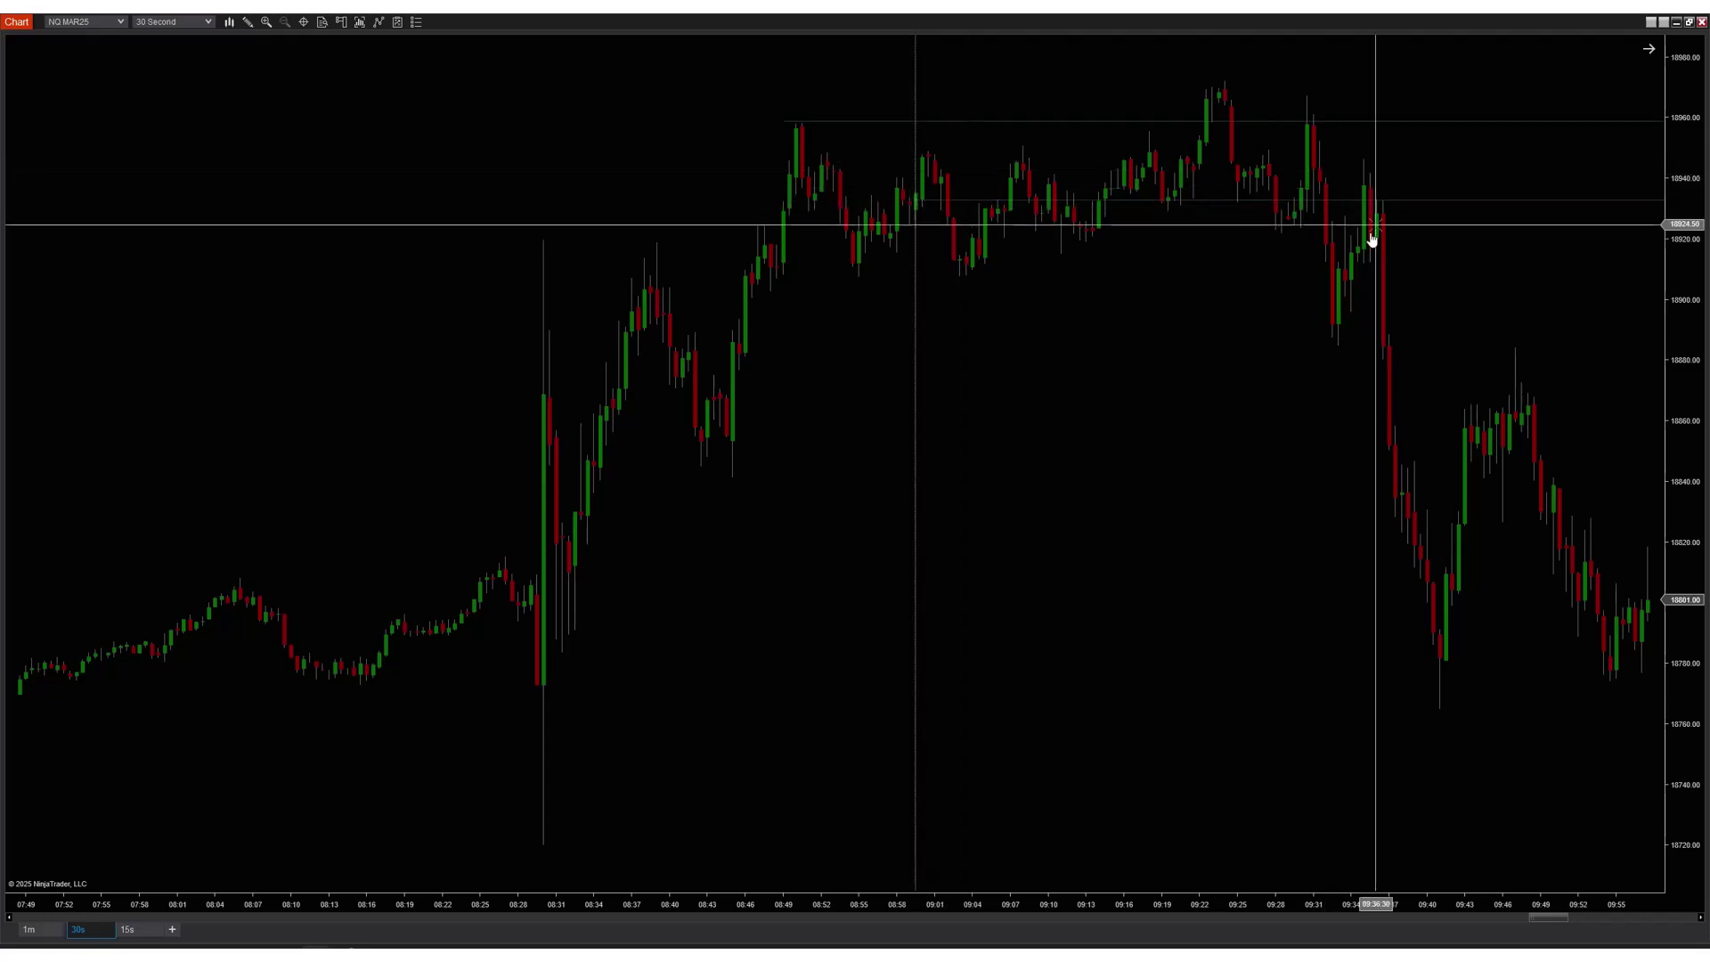
pyautogui.moveTo(1444, 94)
pyautogui.mouseDown()
pyautogui.moveTo(1318, 370)
pyautogui.moveTo(1514, 340)
pyautogui.moveTo(1630, 218)
pyautogui.mouseUp()
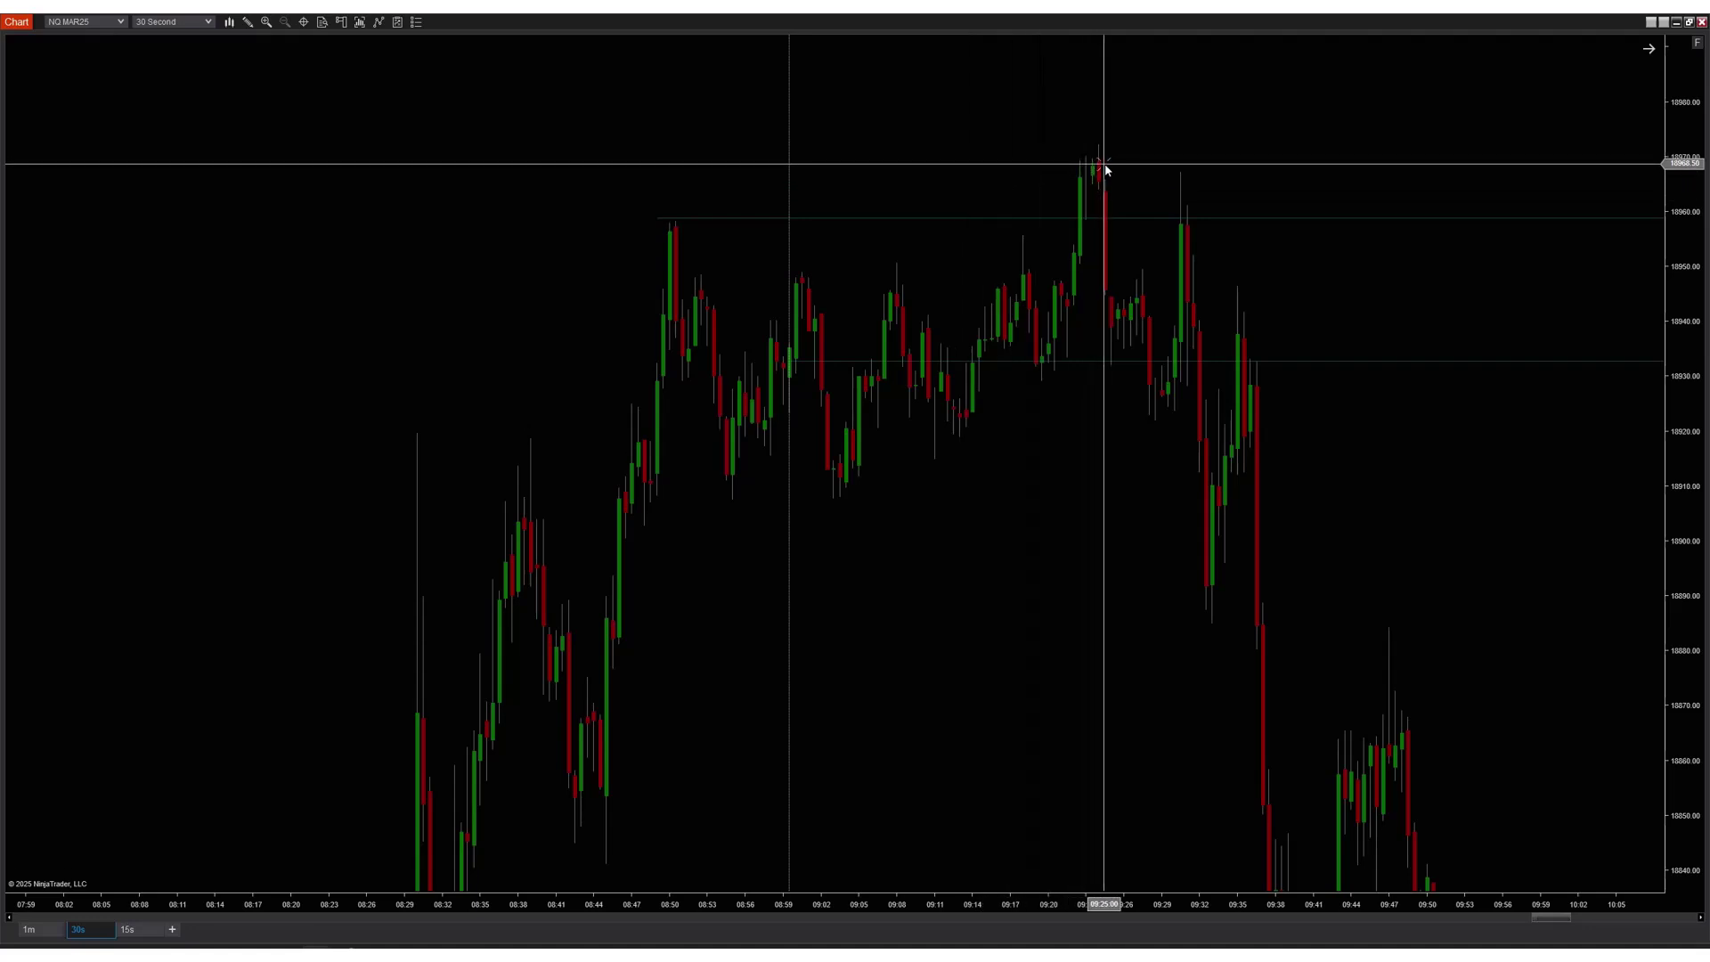
# - Box the 09:23 sweep with a rectangle, start a ruler, and switch to 15-second bars
pyautogui.click(248, 24)
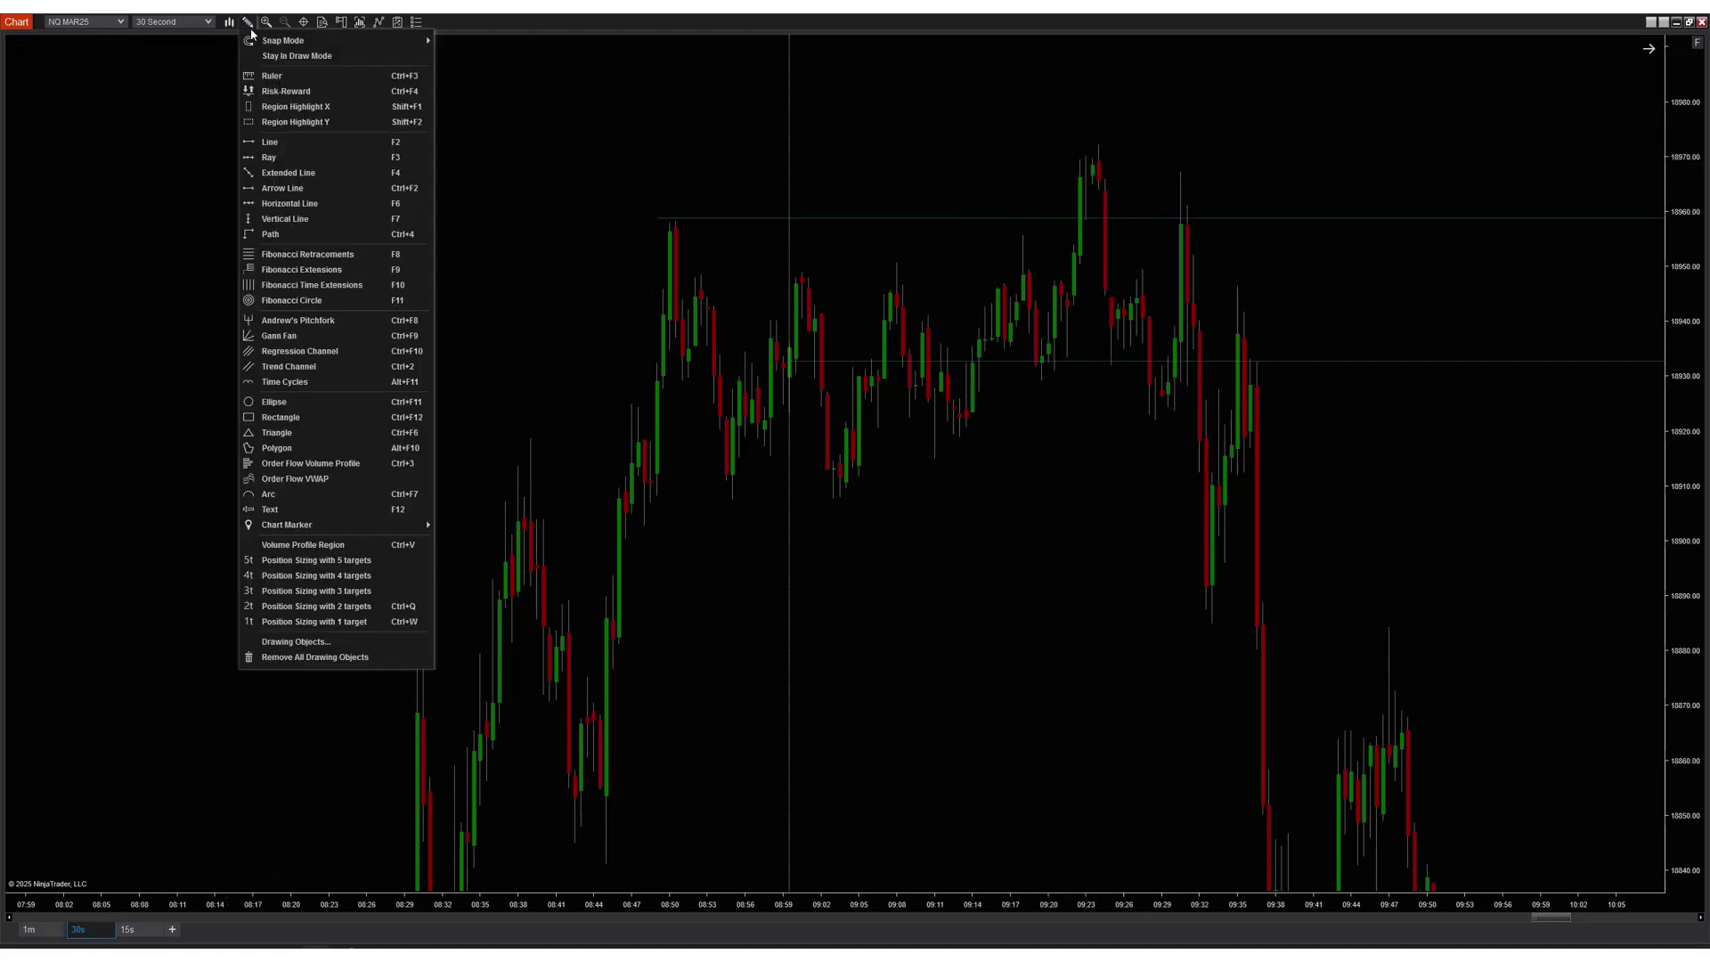
pyautogui.click(331, 418)
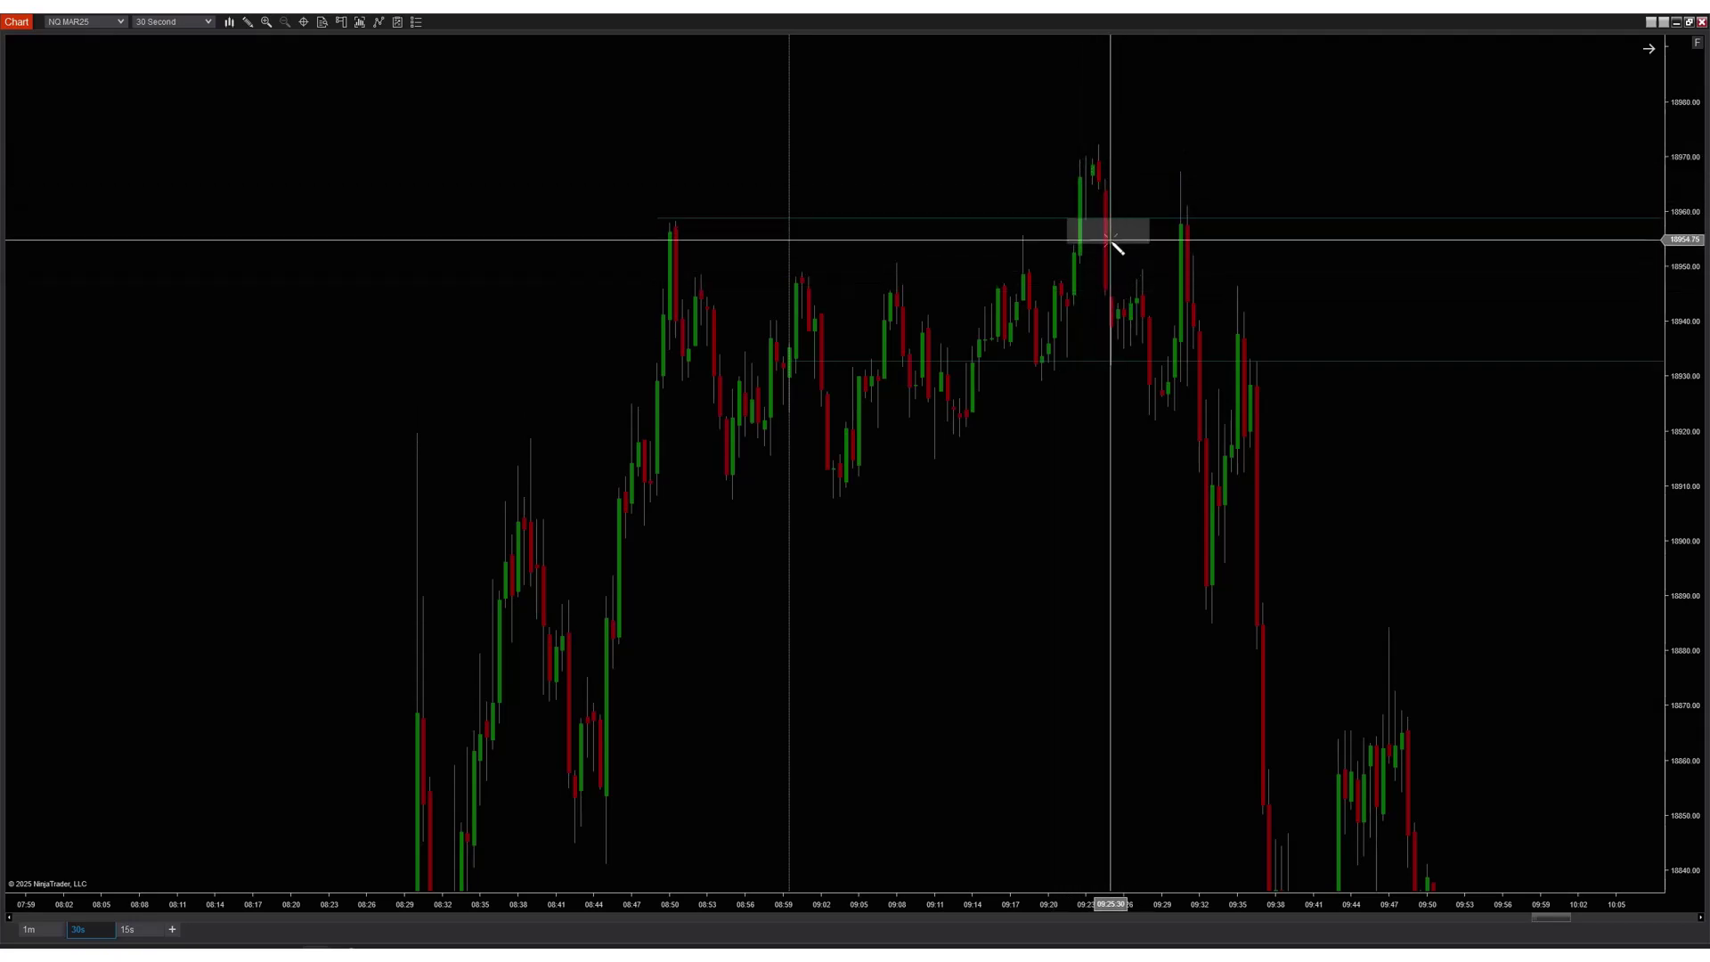
pyautogui.click(248, 22)
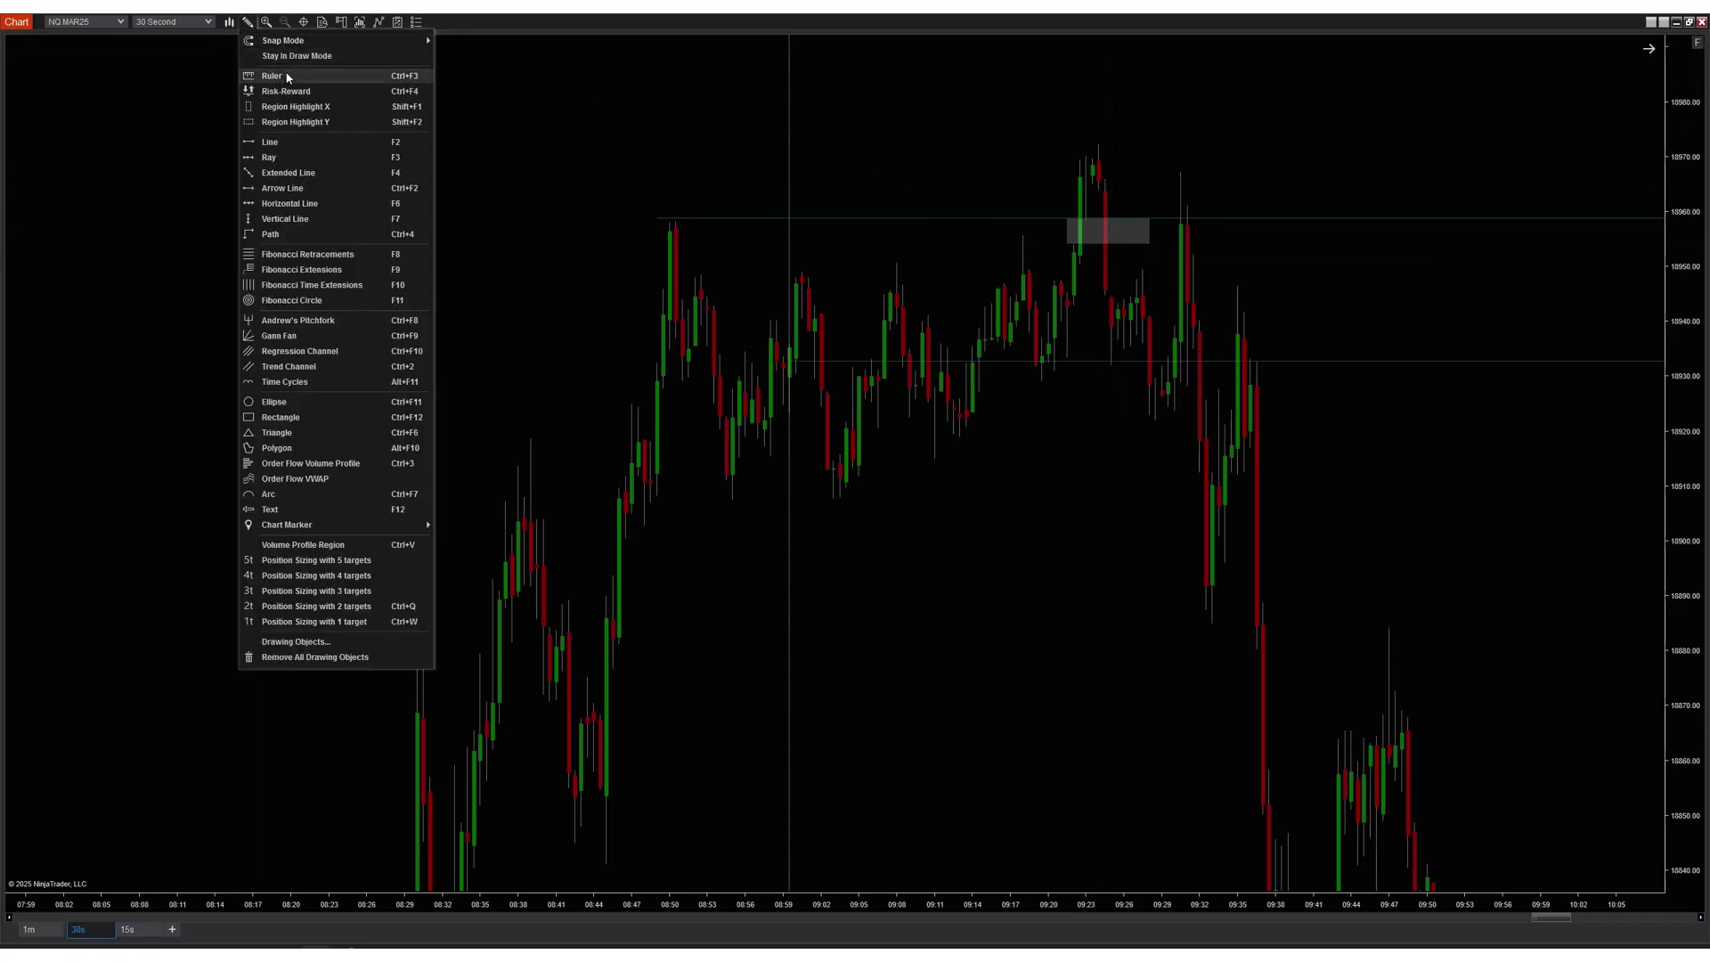
pyautogui.click(287, 78)
pyautogui.click(1111, 291)
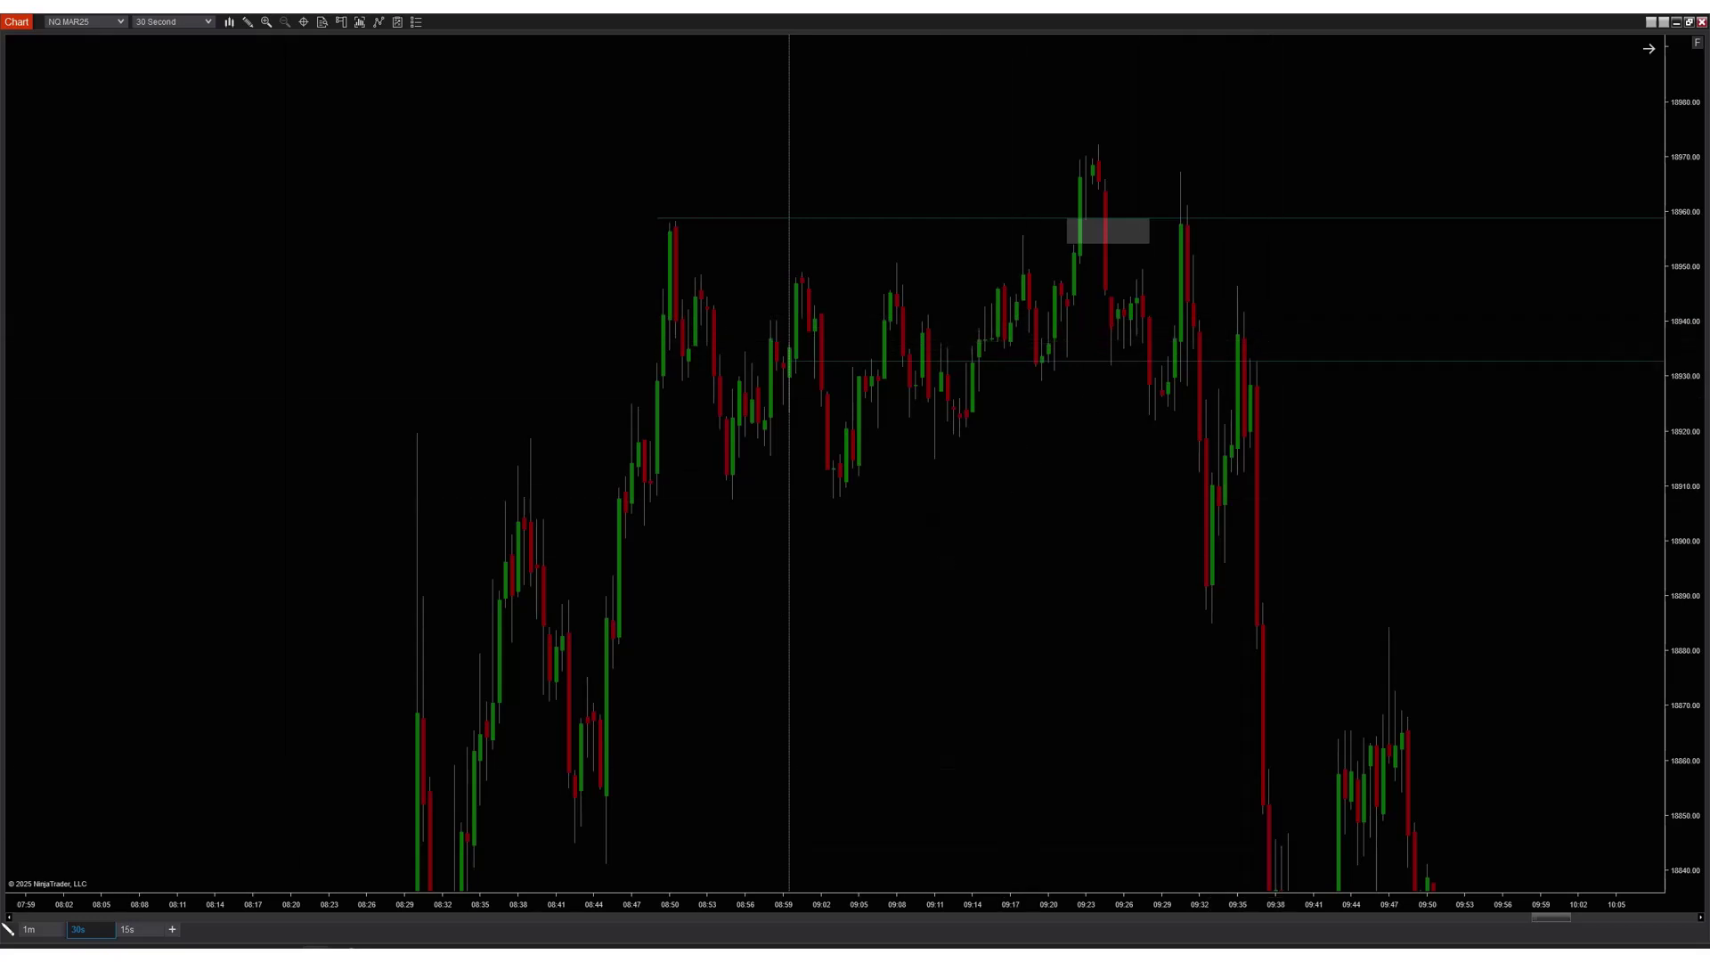
pyautogui.click(127, 929)
# - Set the chart's Data Series end date to 09/06/2024 and reload it
pyautogui.rightClick(717, 414)
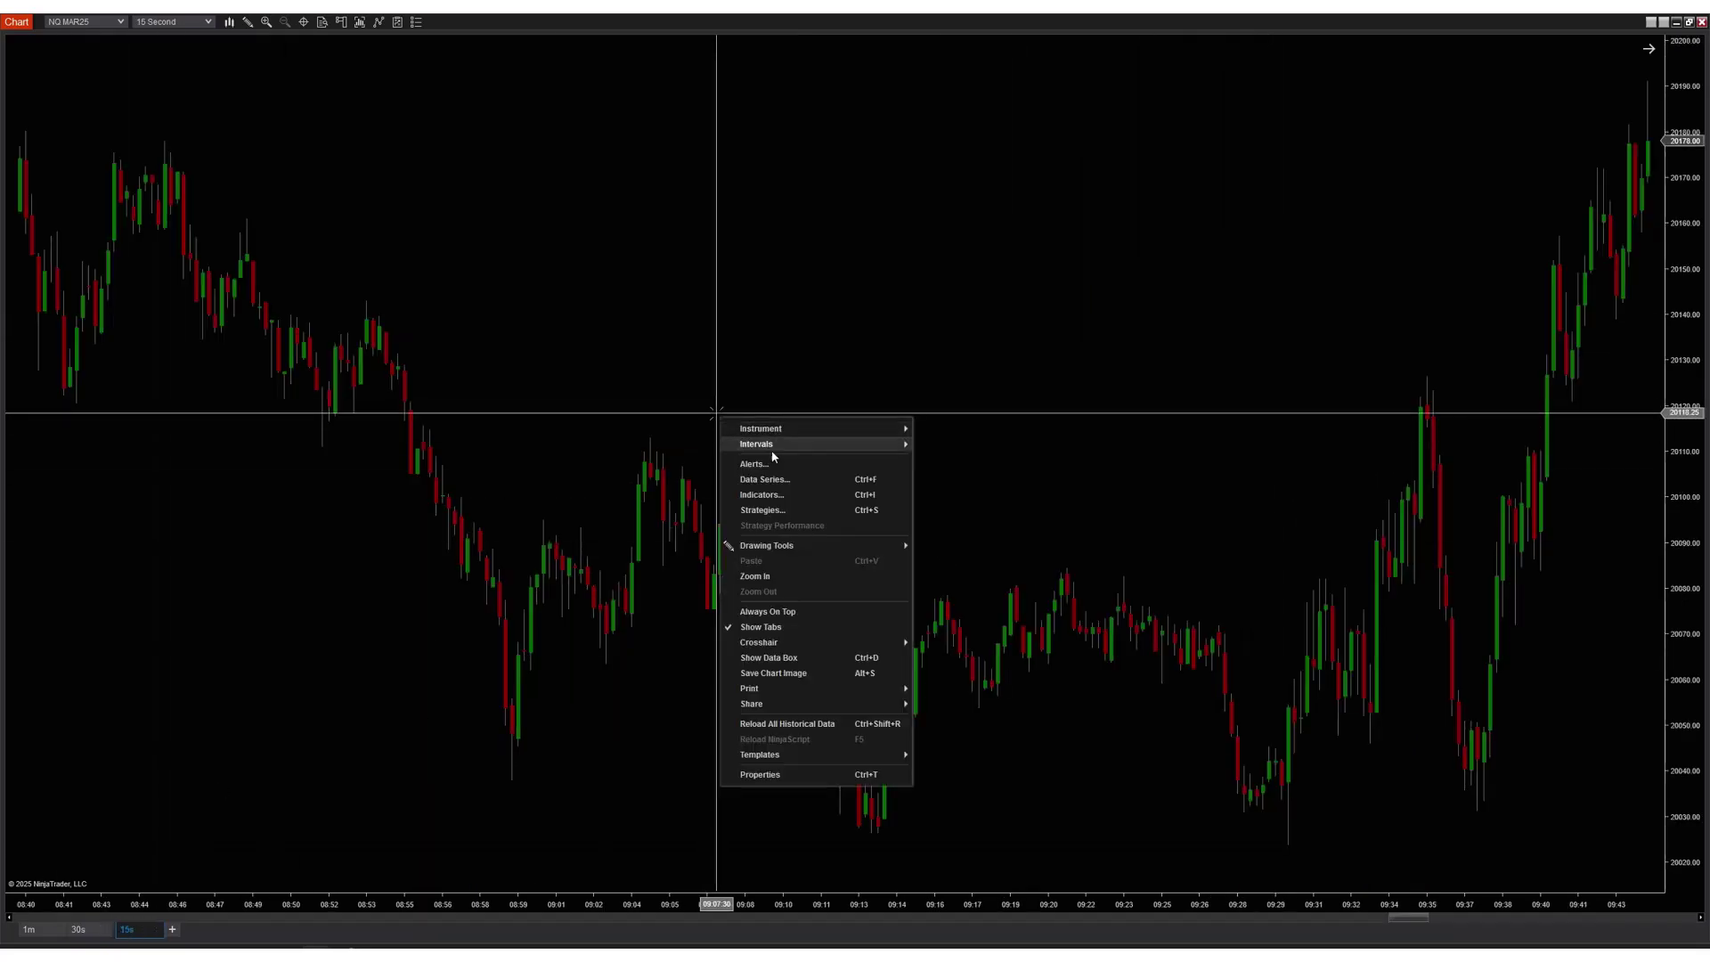
pyautogui.click(766, 480)
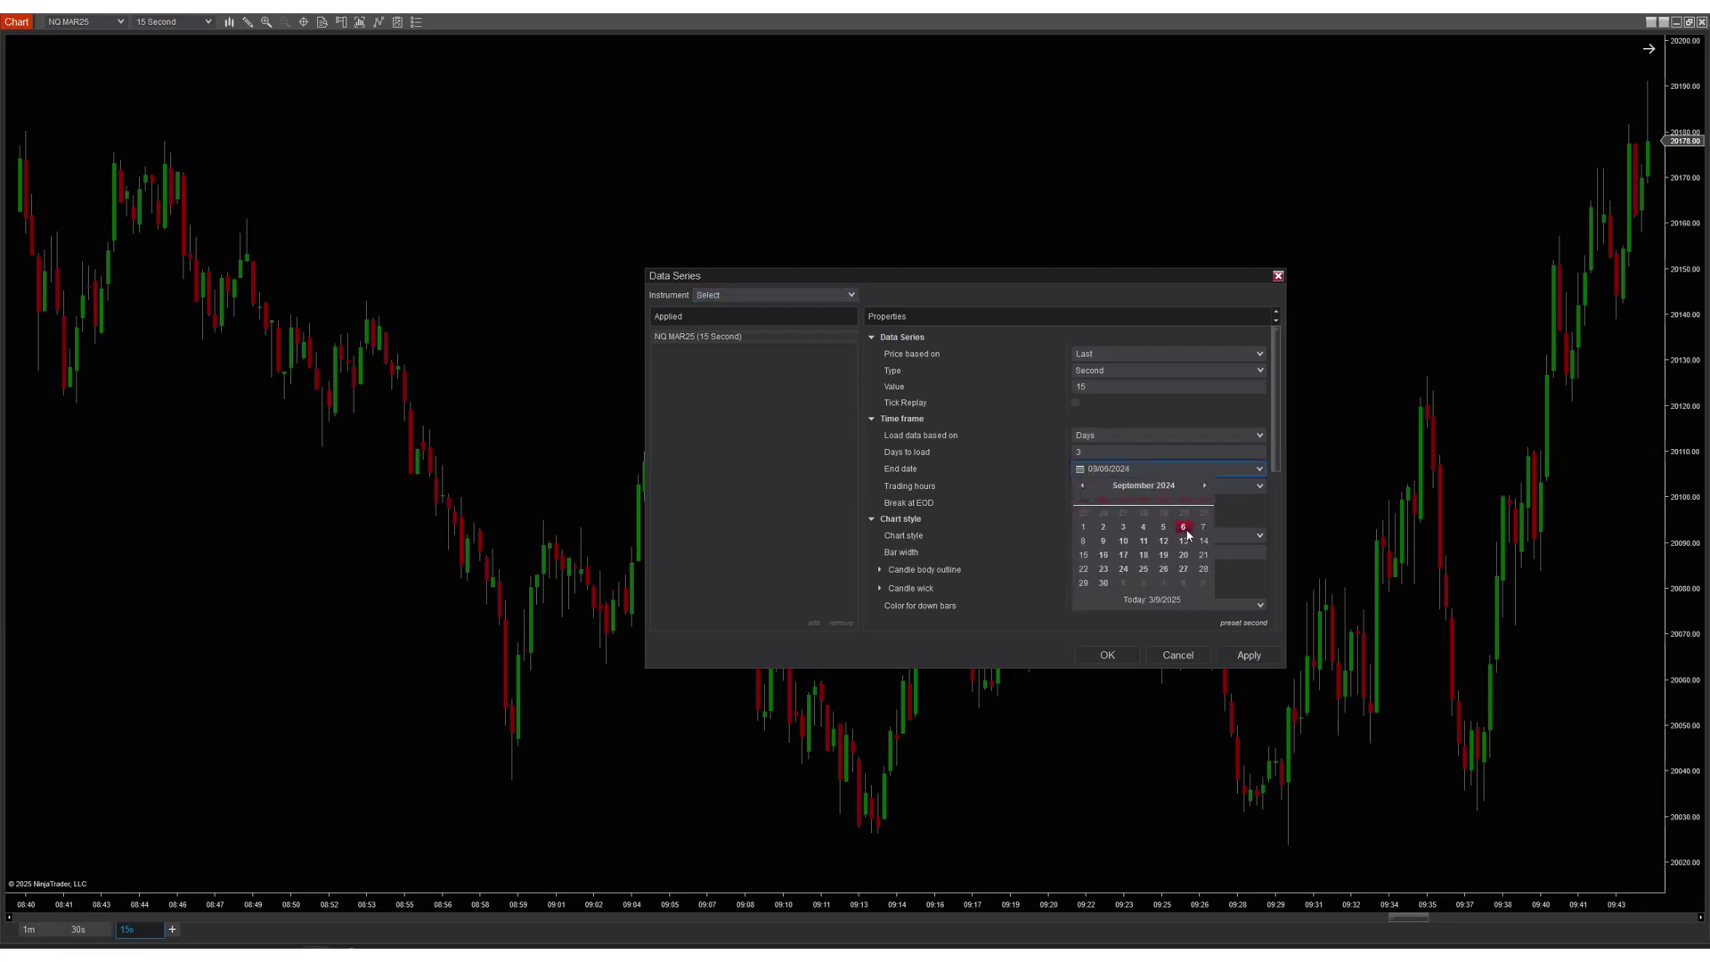
pyautogui.click(1125, 657)
# - Return to 15-second bars, frame 08:36–09:39, and start a horizontal ray at the 08:49 high
pyautogui.click(90, 930)
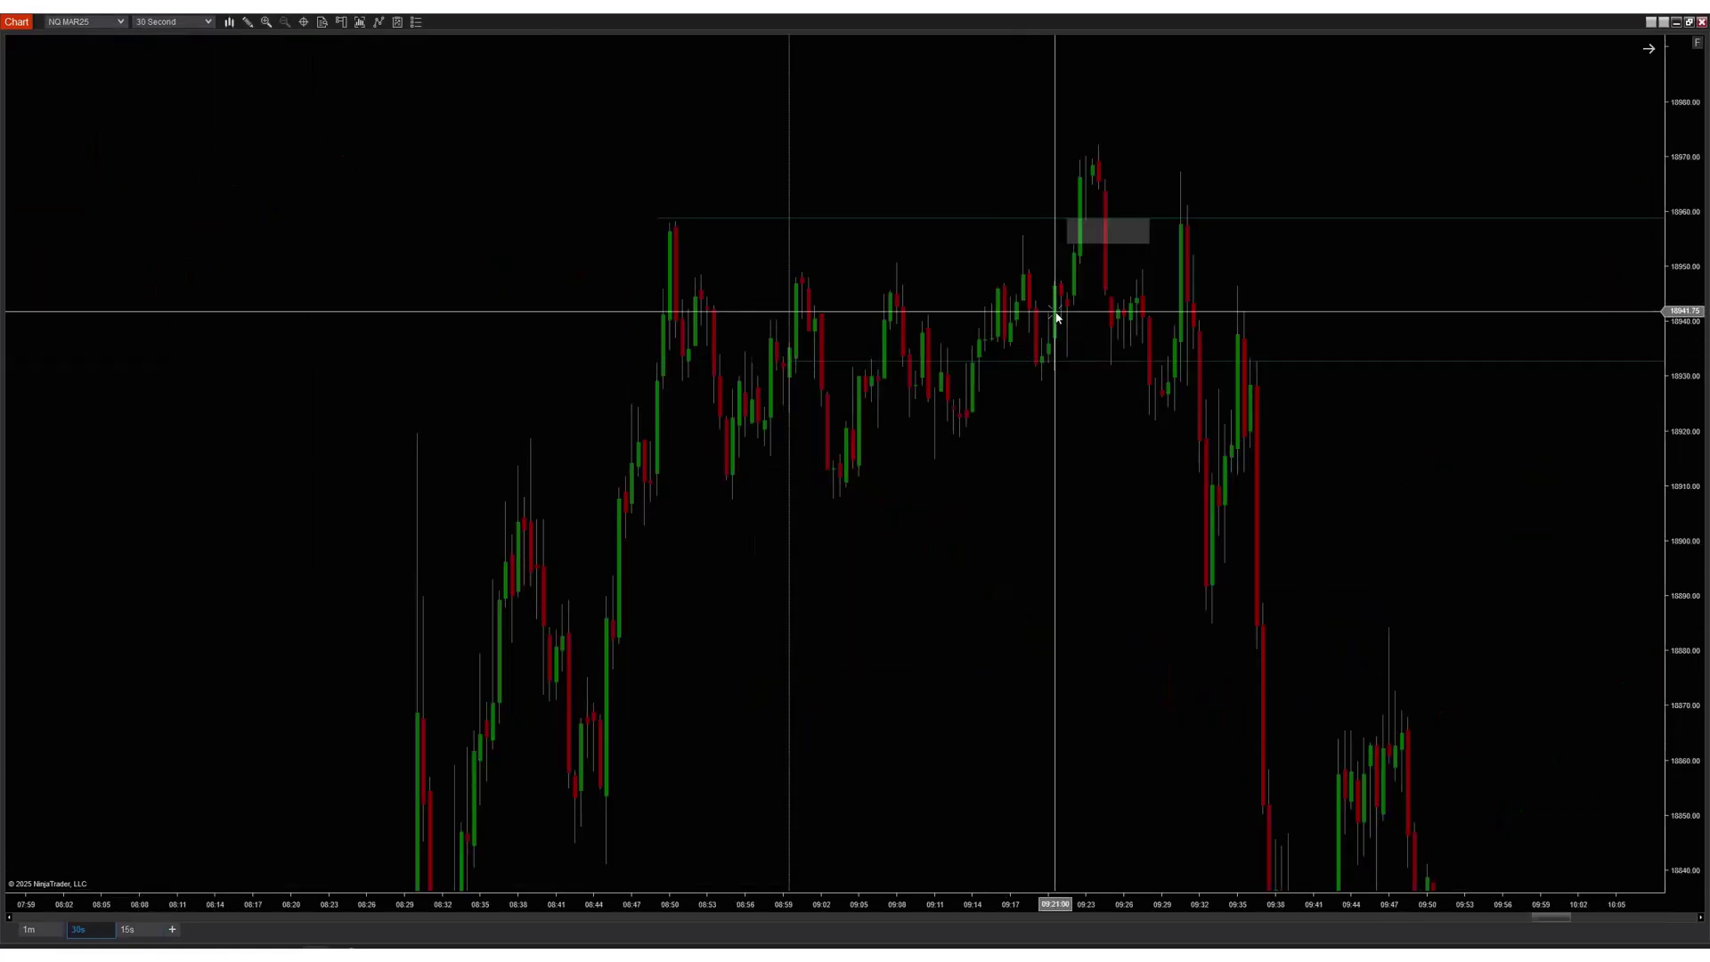
pyautogui.scroll(1, 624, 579)
pyautogui.click(131, 929)
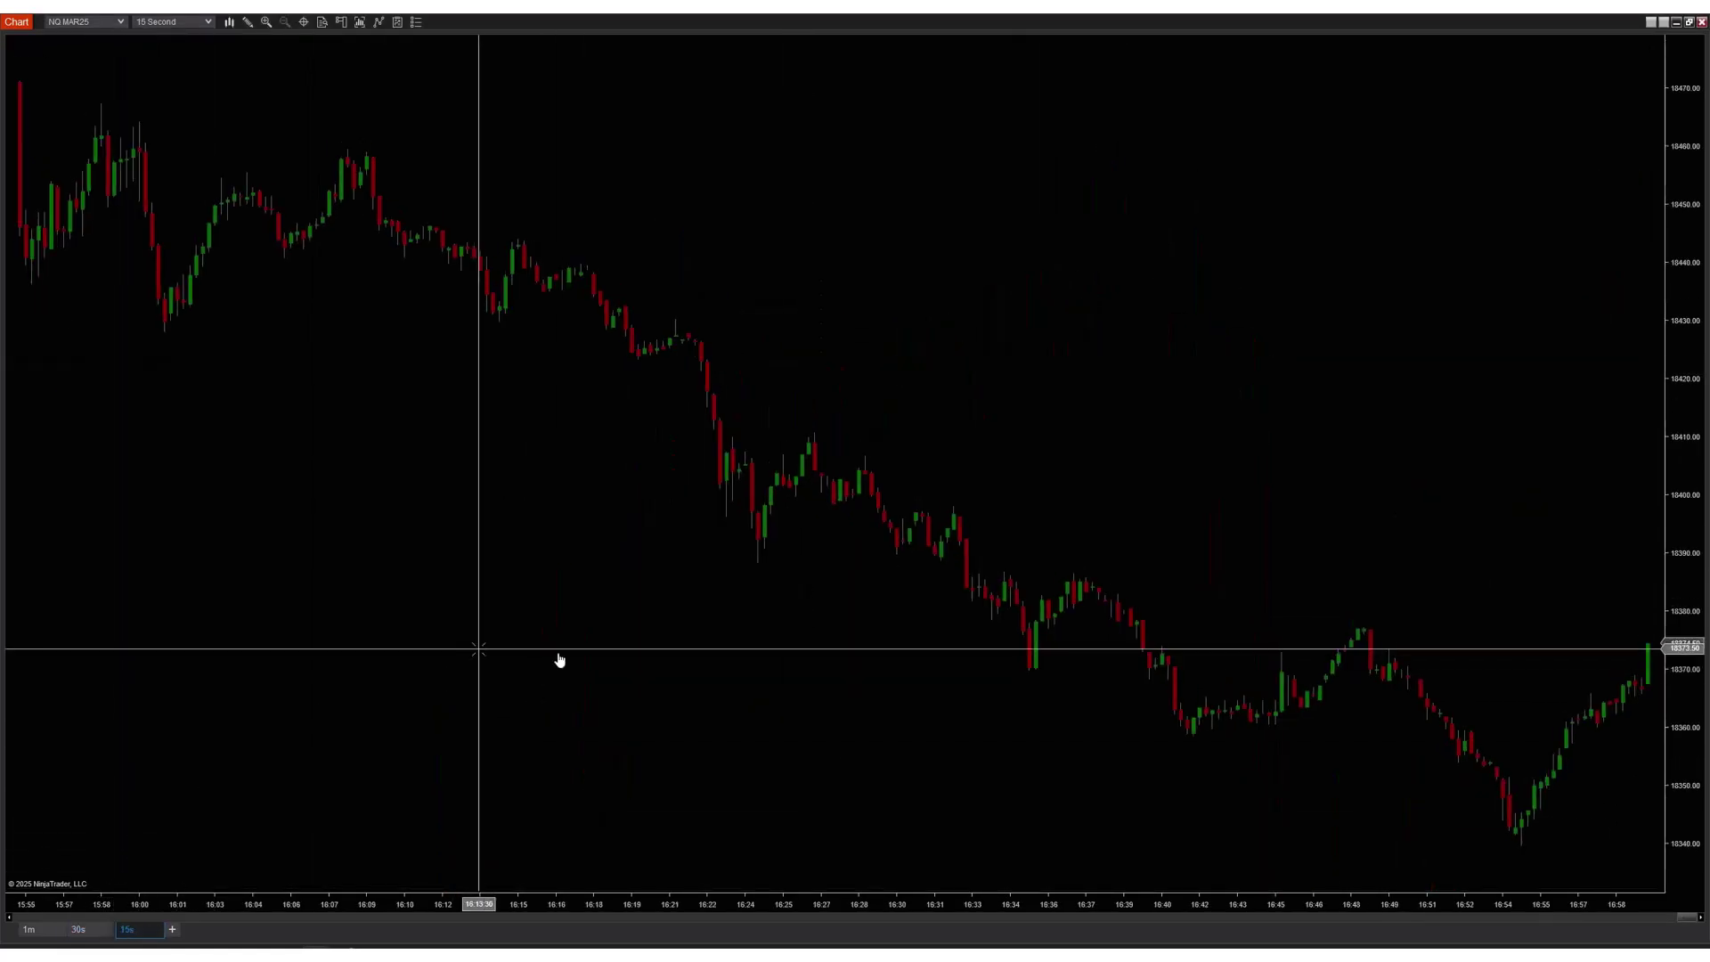
pyautogui.moveTo(461, 673); pyautogui.dragTo(1649, 857)
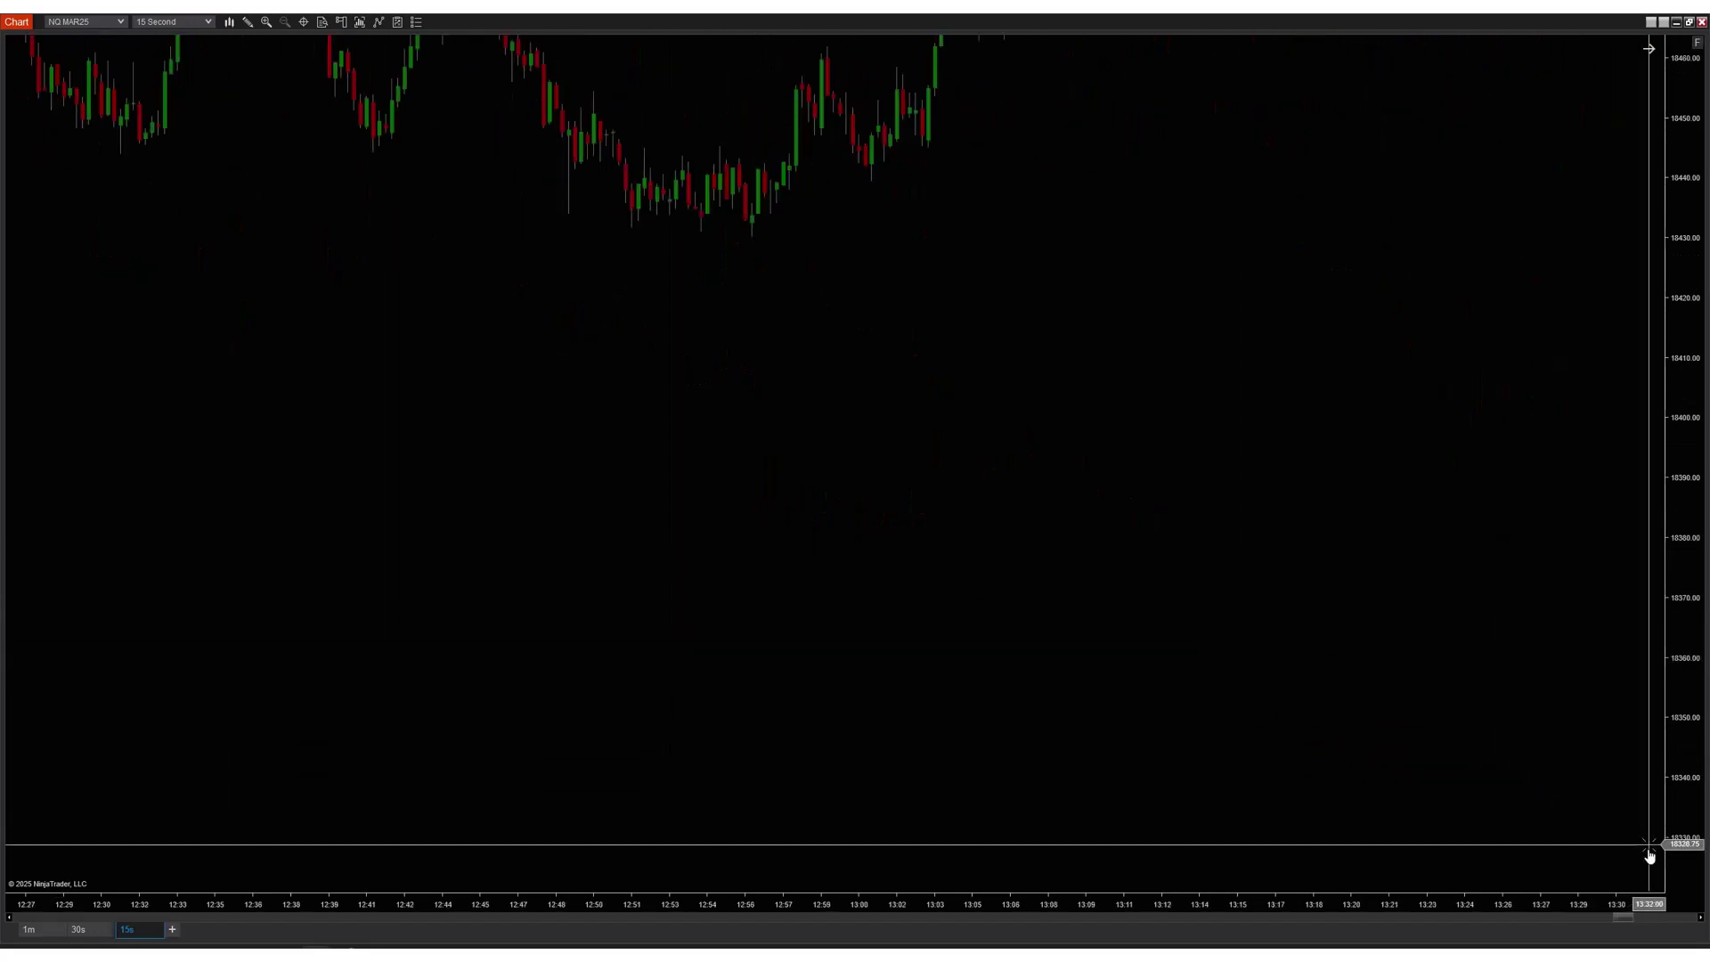
pyautogui.moveTo(1625, 924); pyautogui.dragTo(1550, 924)
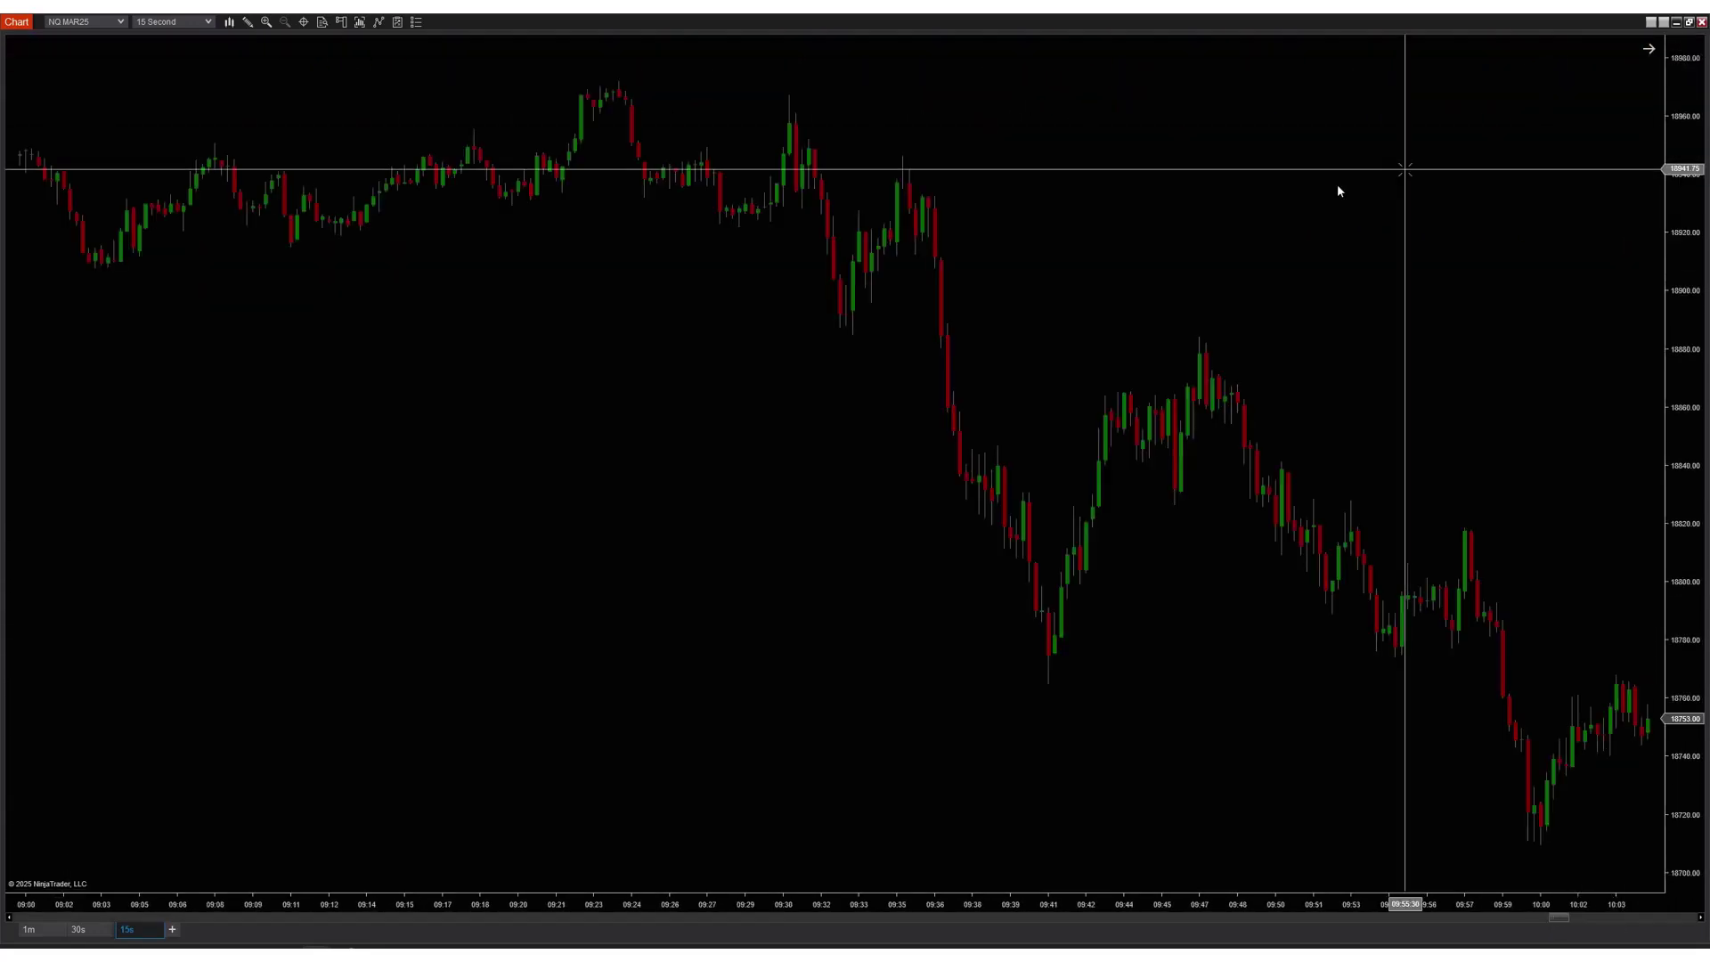
pyautogui.moveTo(523, 328); pyautogui.dragTo(964, 342)
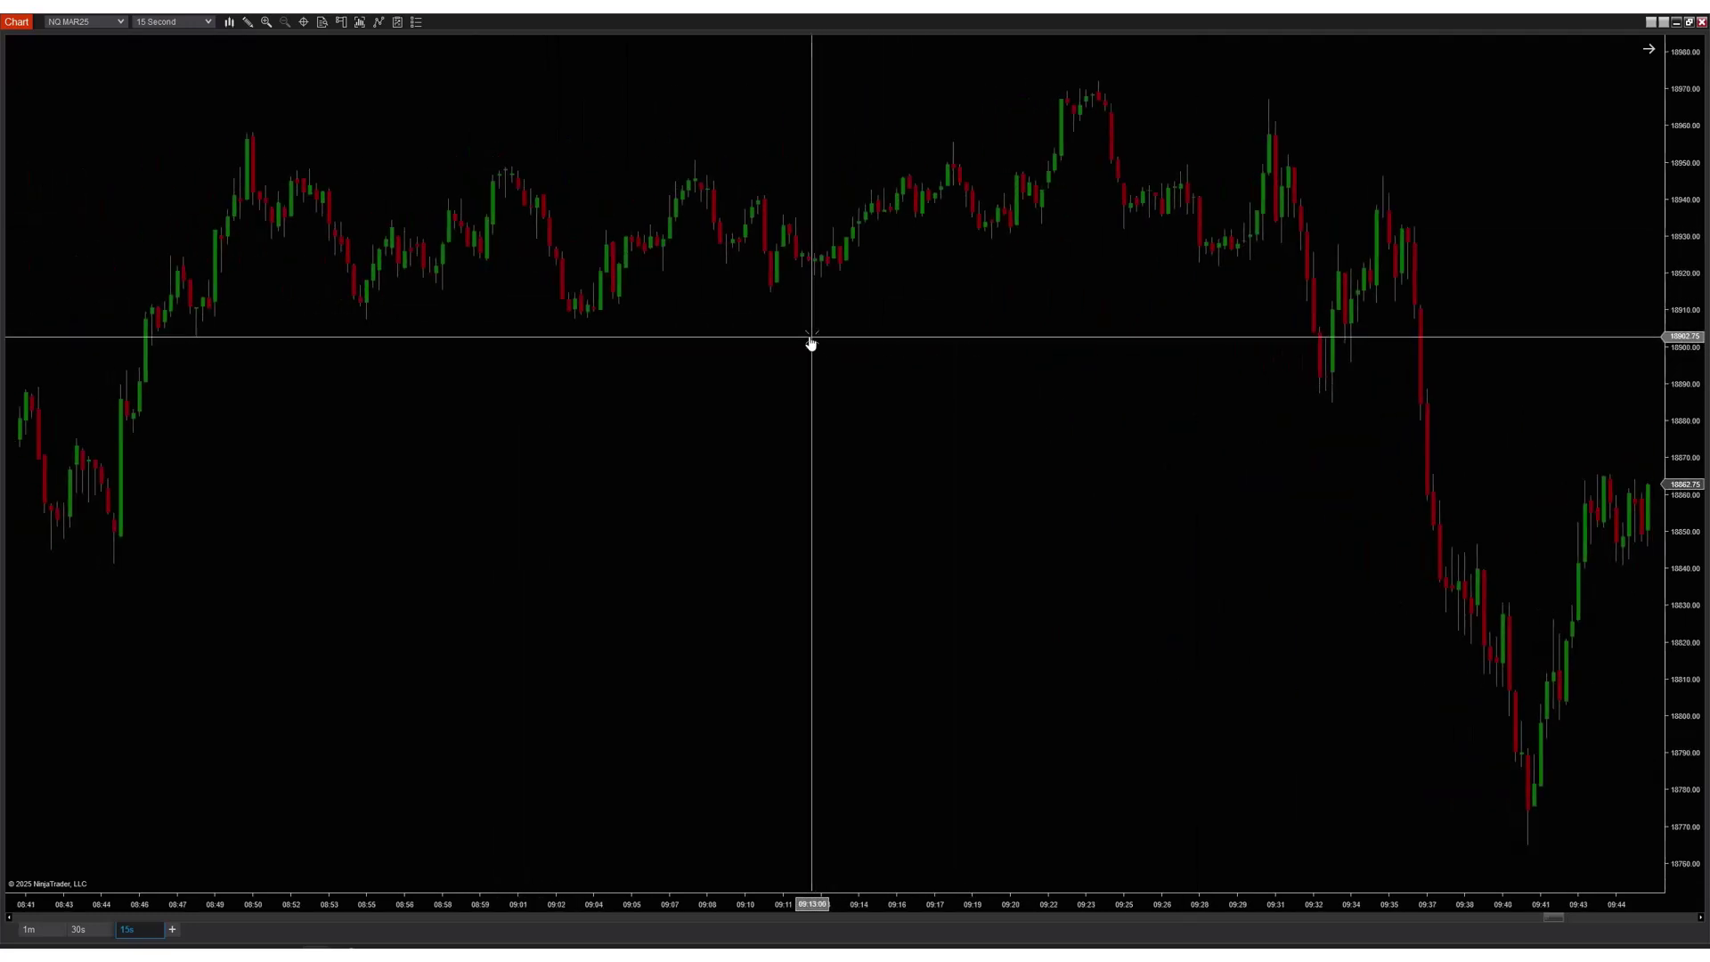
pyautogui.moveTo(523, 347); pyautogui.dragTo(651, 350)
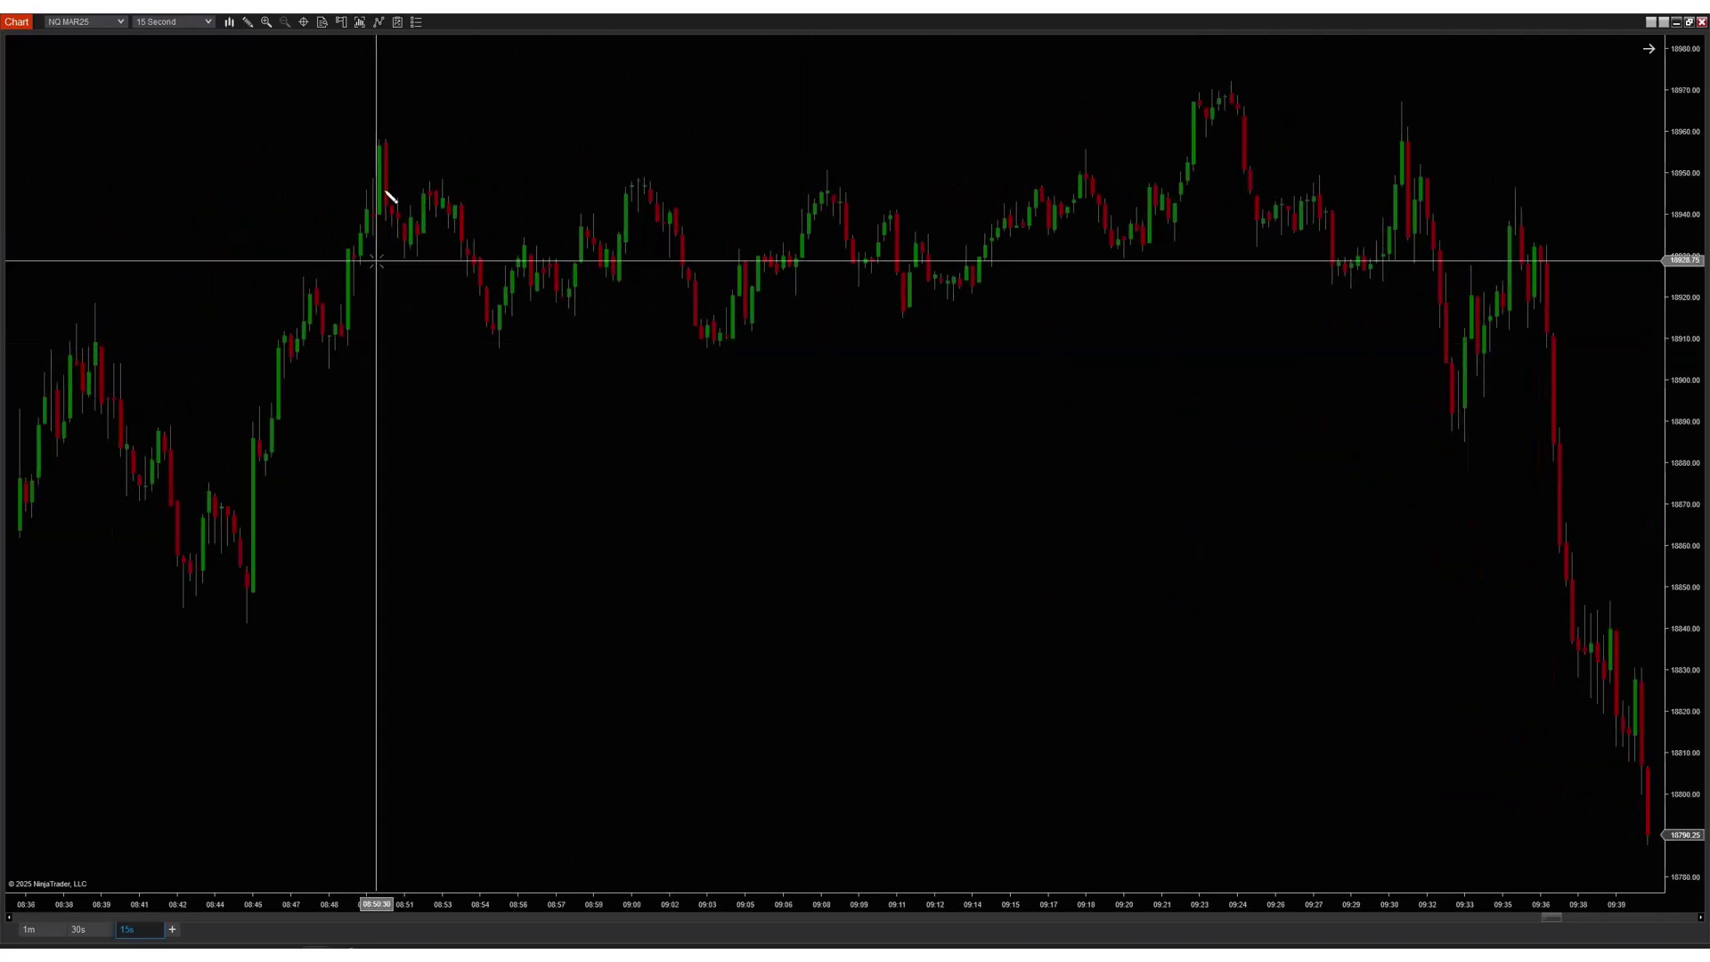
pyautogui.click(350, 140)
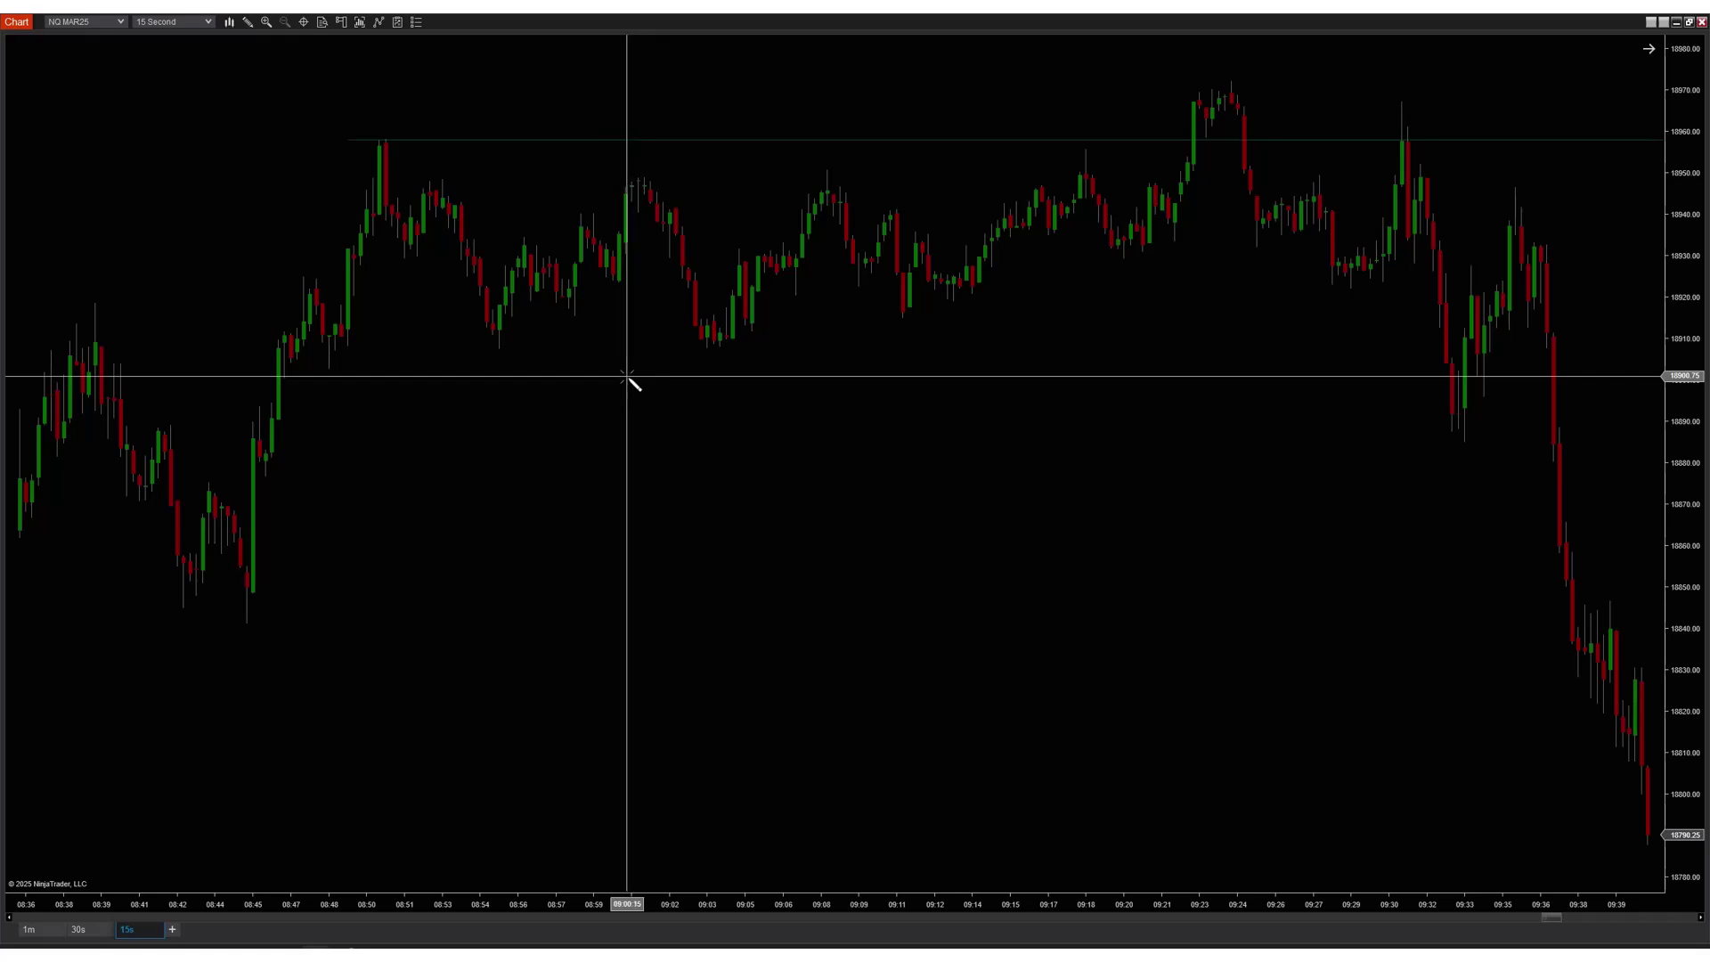
# - Add a horizontal ray near 18933 and draw a grey rectangle over the 09:21–09:23 sweep
pyautogui.click(619, 241)
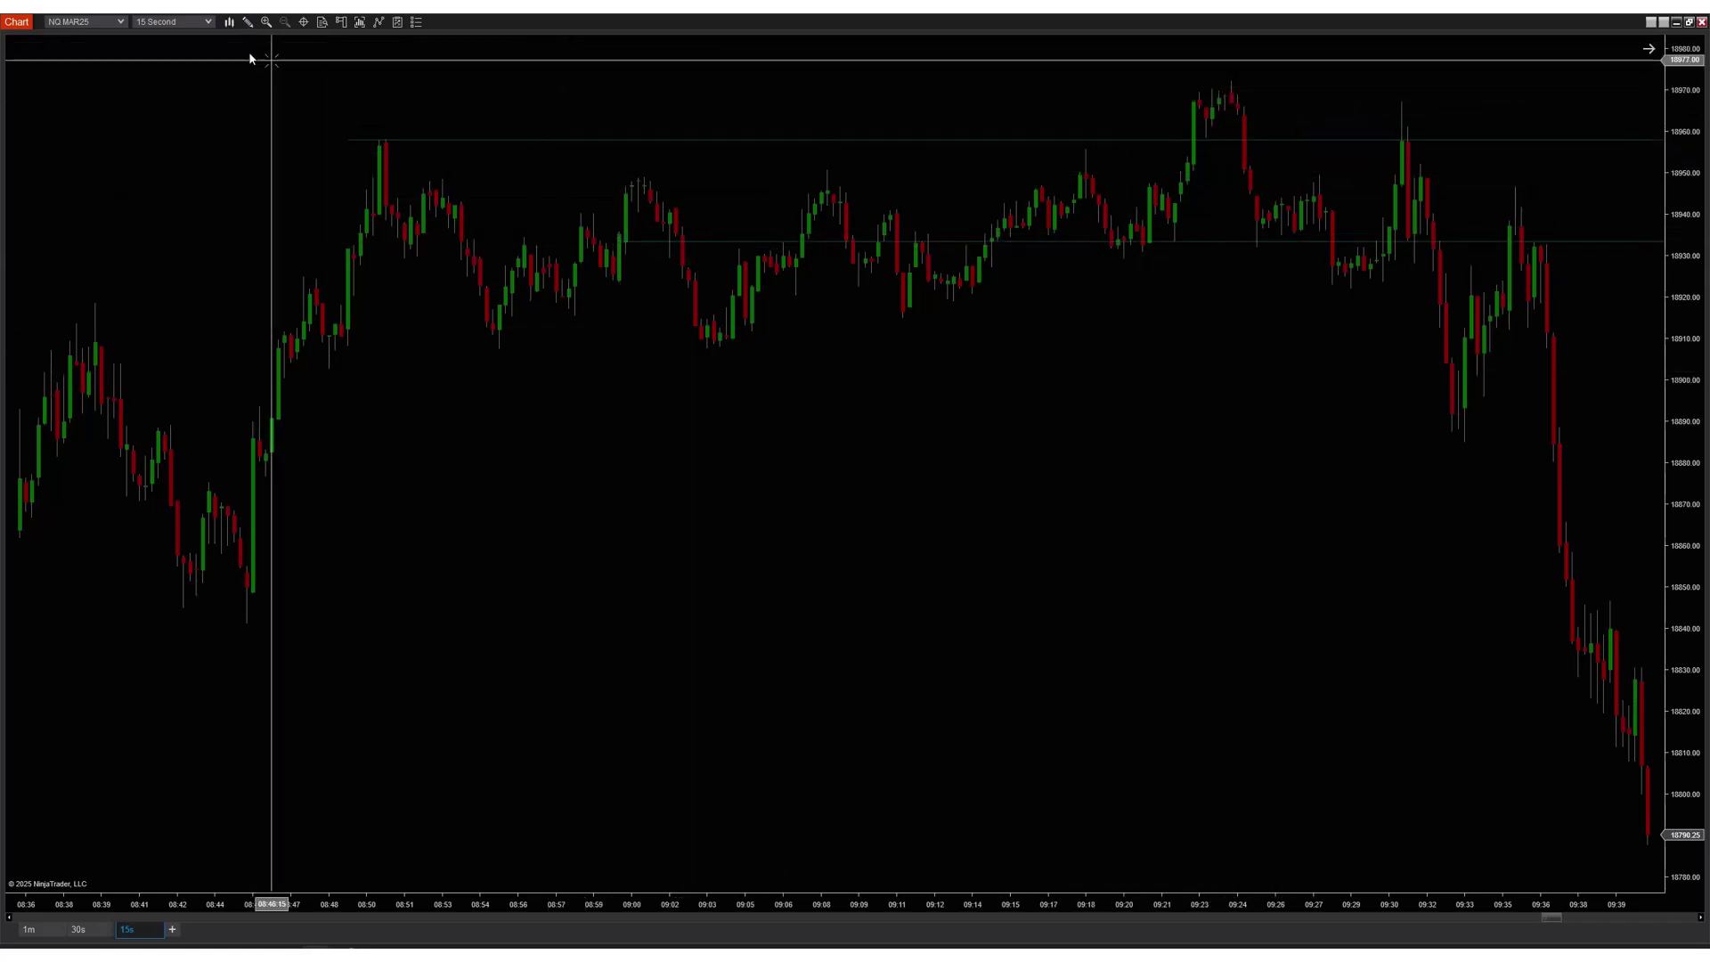
pyautogui.click(251, 23)
pyautogui.click(277, 423)
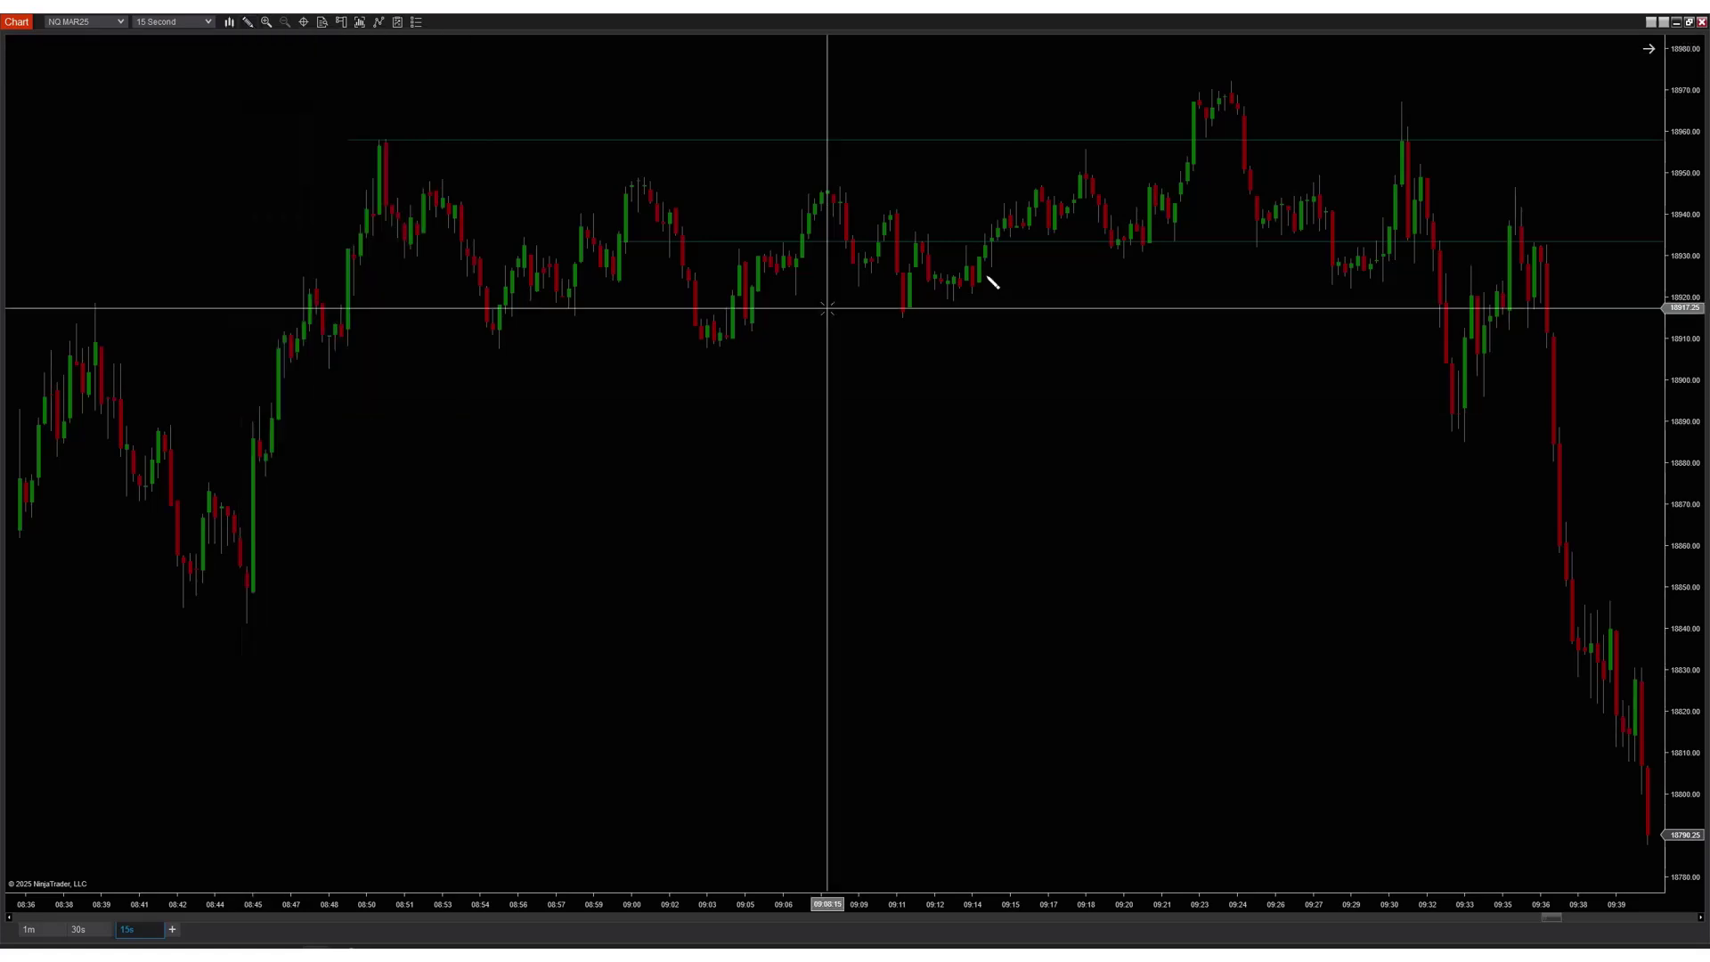
pyautogui.click(1167, 157)
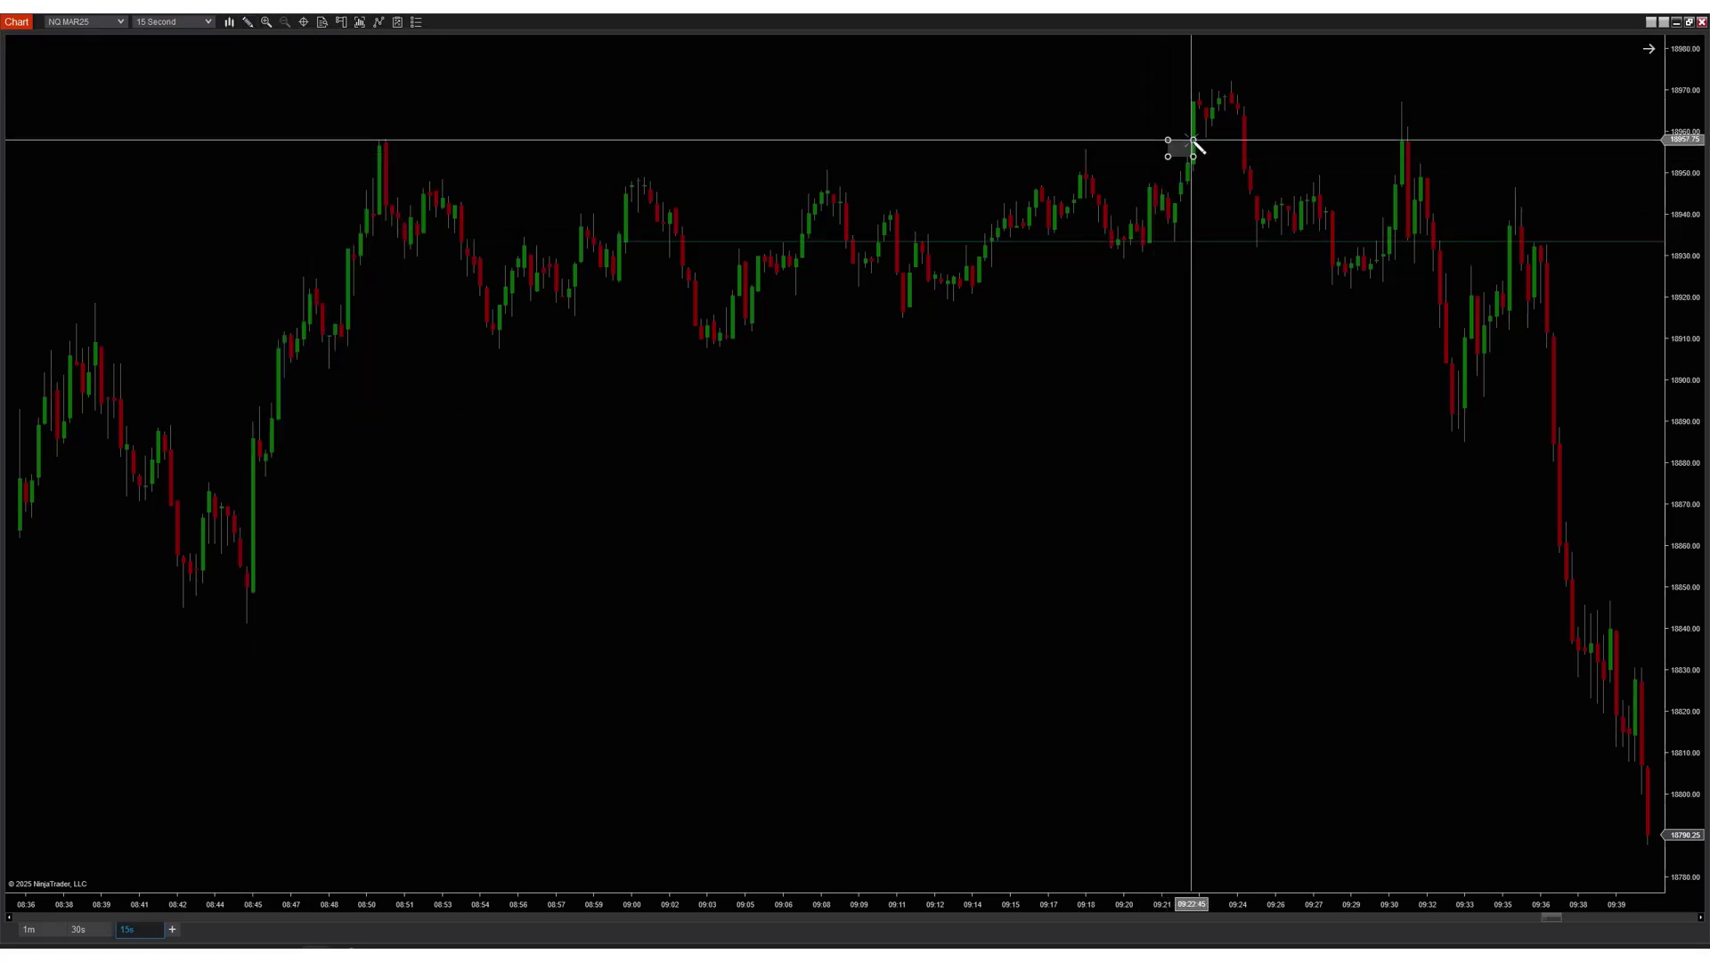
pyautogui.click(1320, 109)
# - Cancel a started ruler, then delete the horizontal level line and the grey sweep rectangle
pyautogui.click(248, 22)
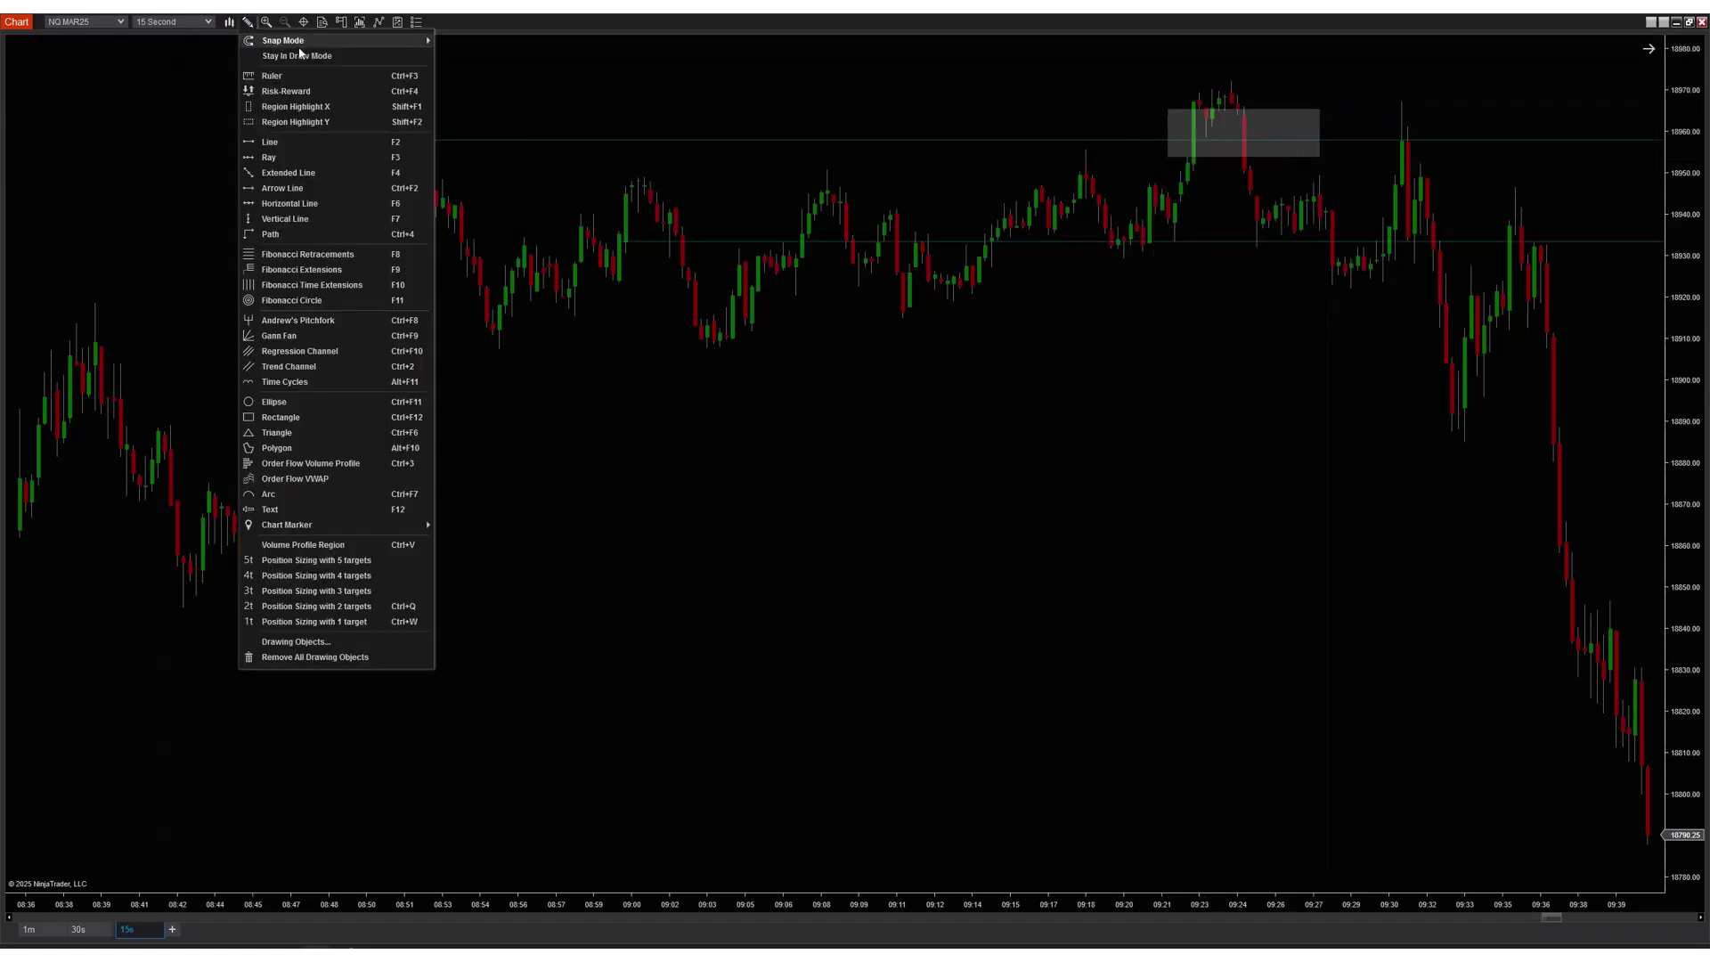
pyautogui.click(312, 75)
pyautogui.click(1225, 169)
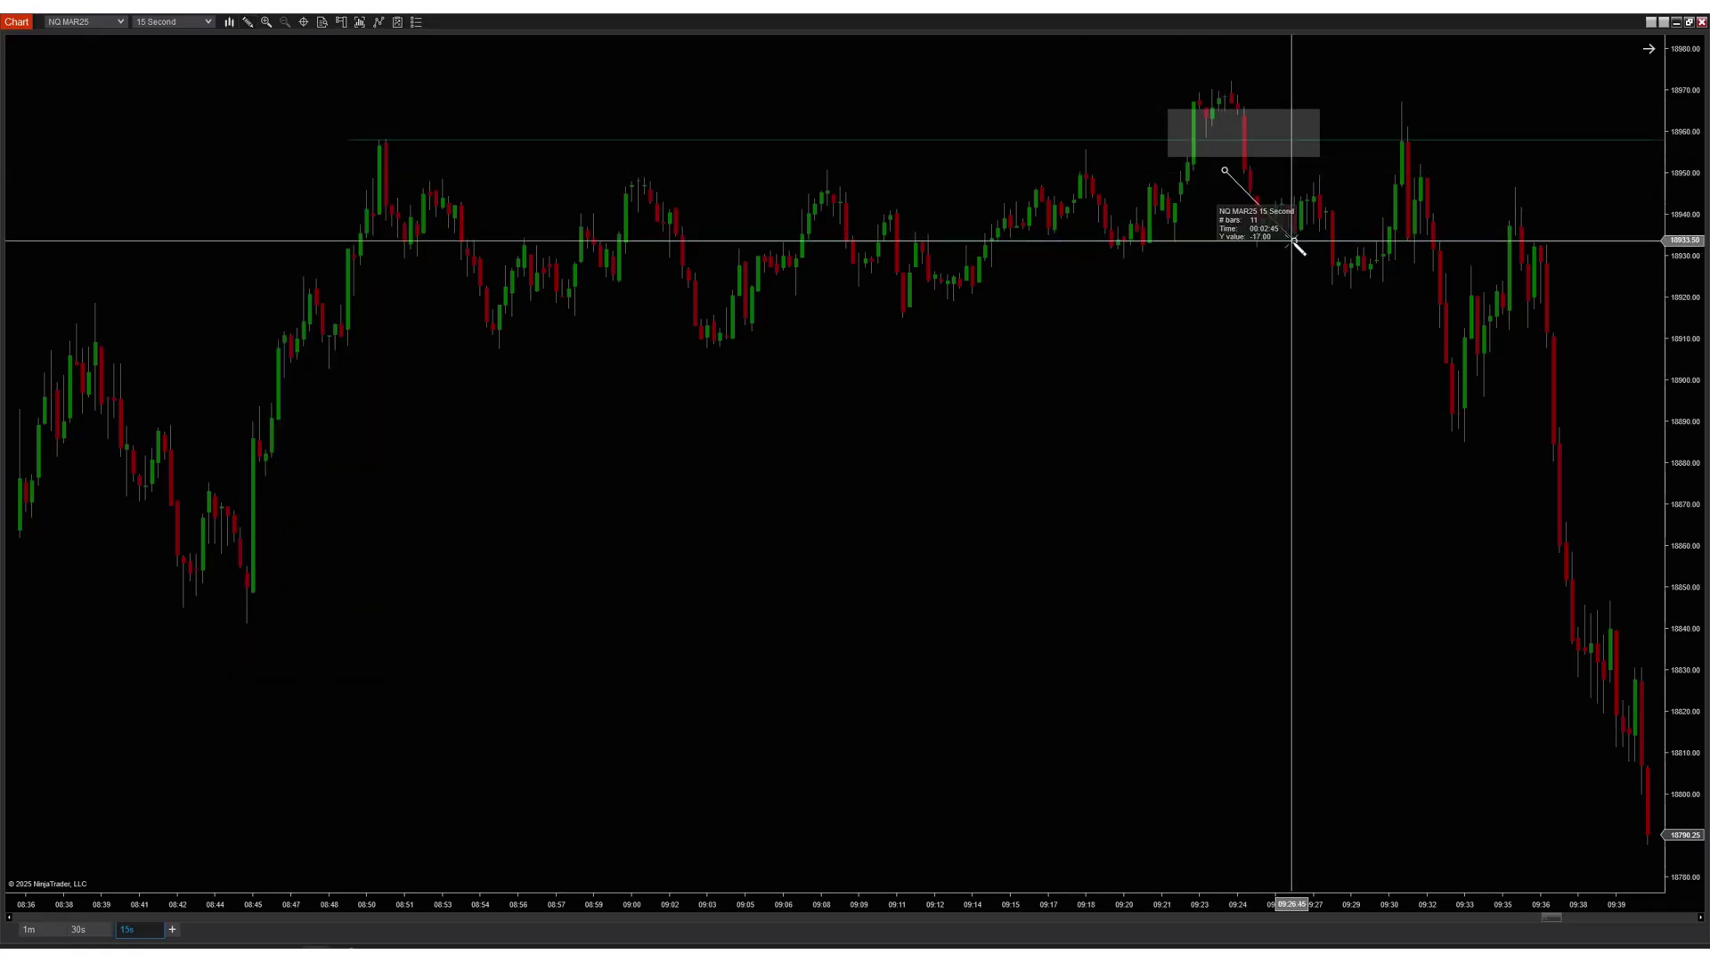
pyautogui.press('Escape')
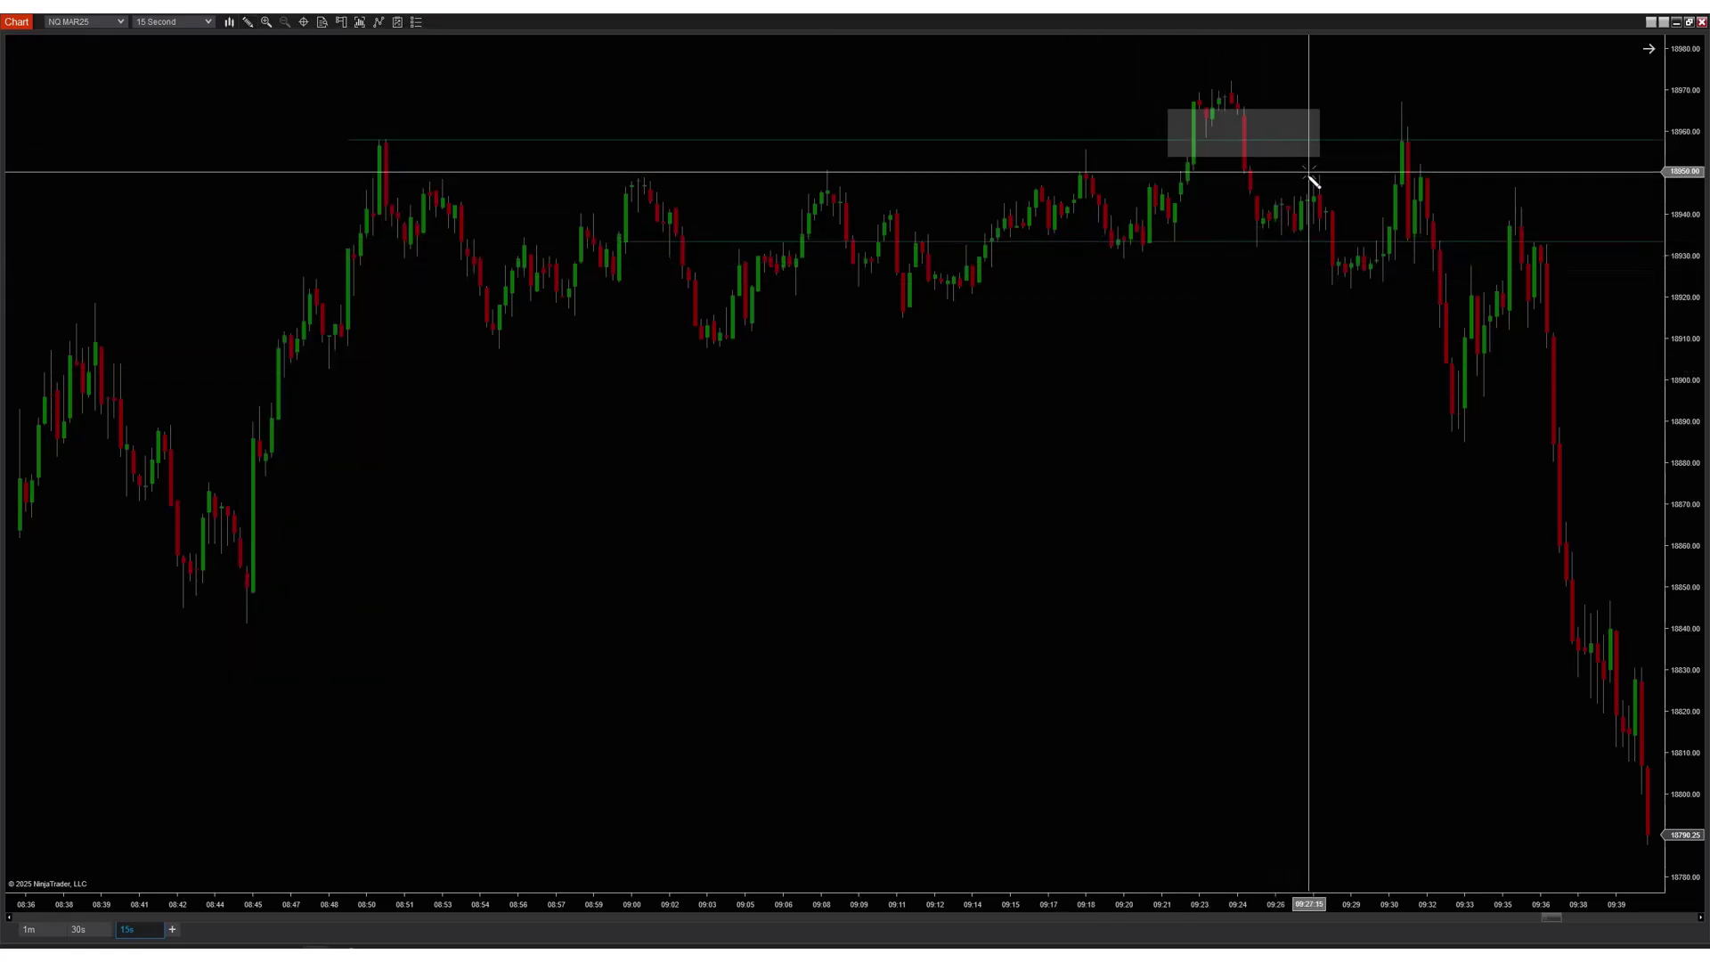
pyautogui.press('Delete')
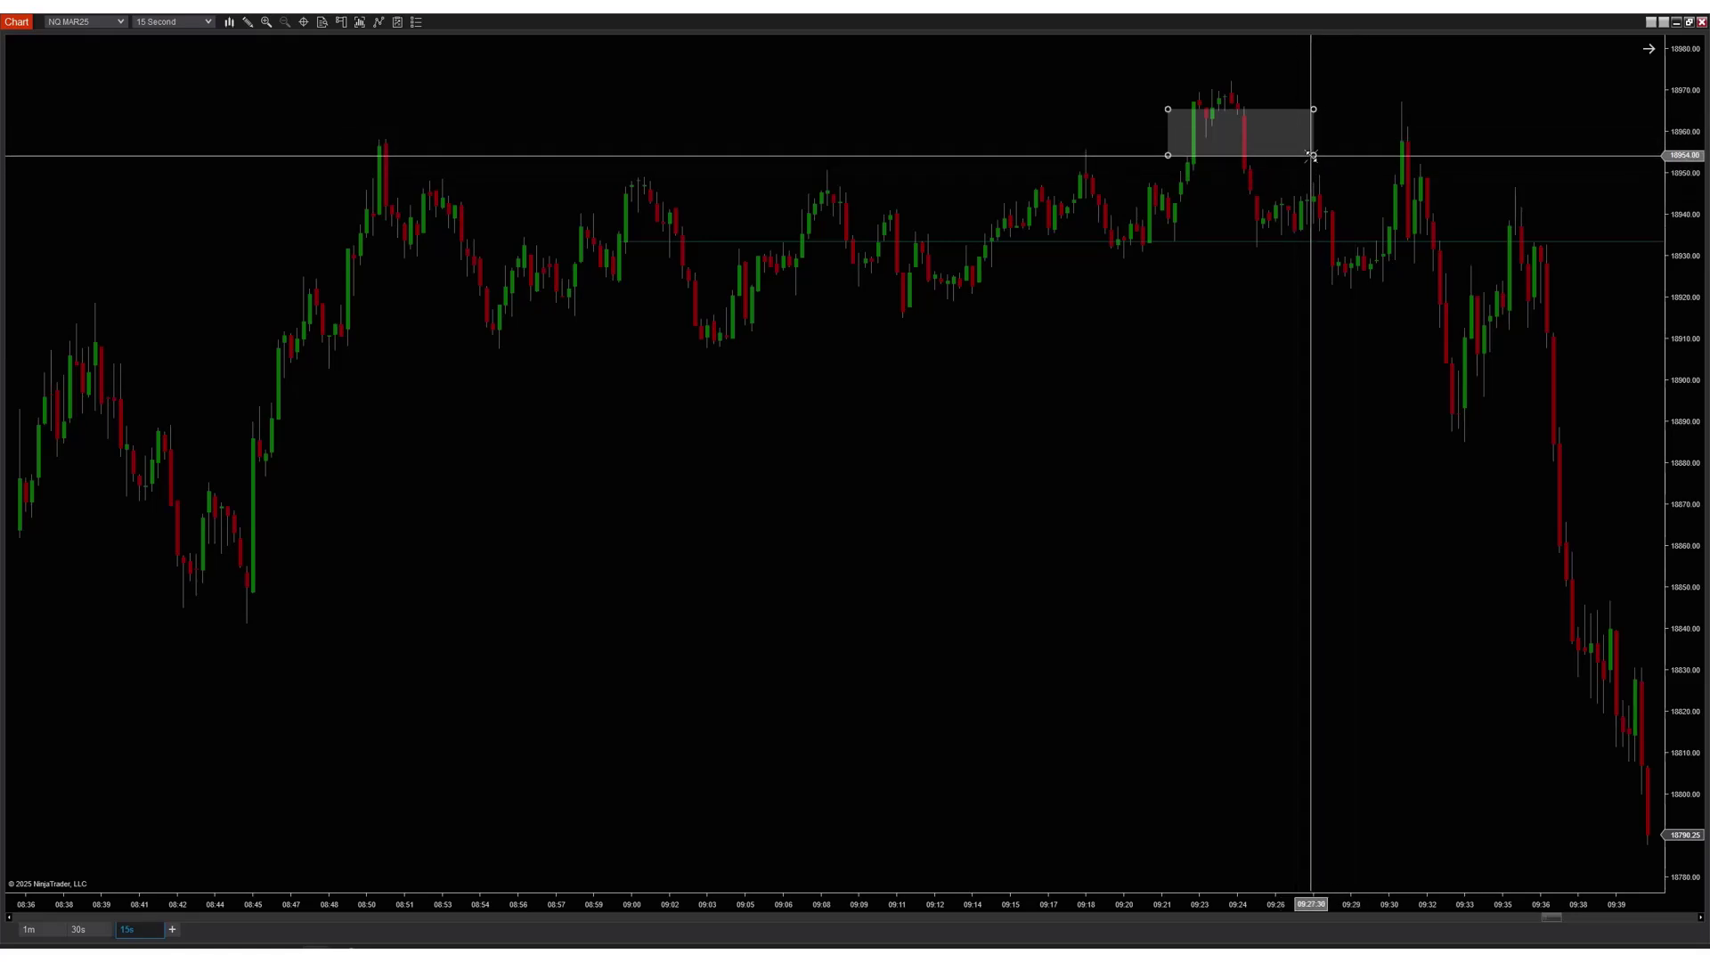
pyautogui.press('Delete')
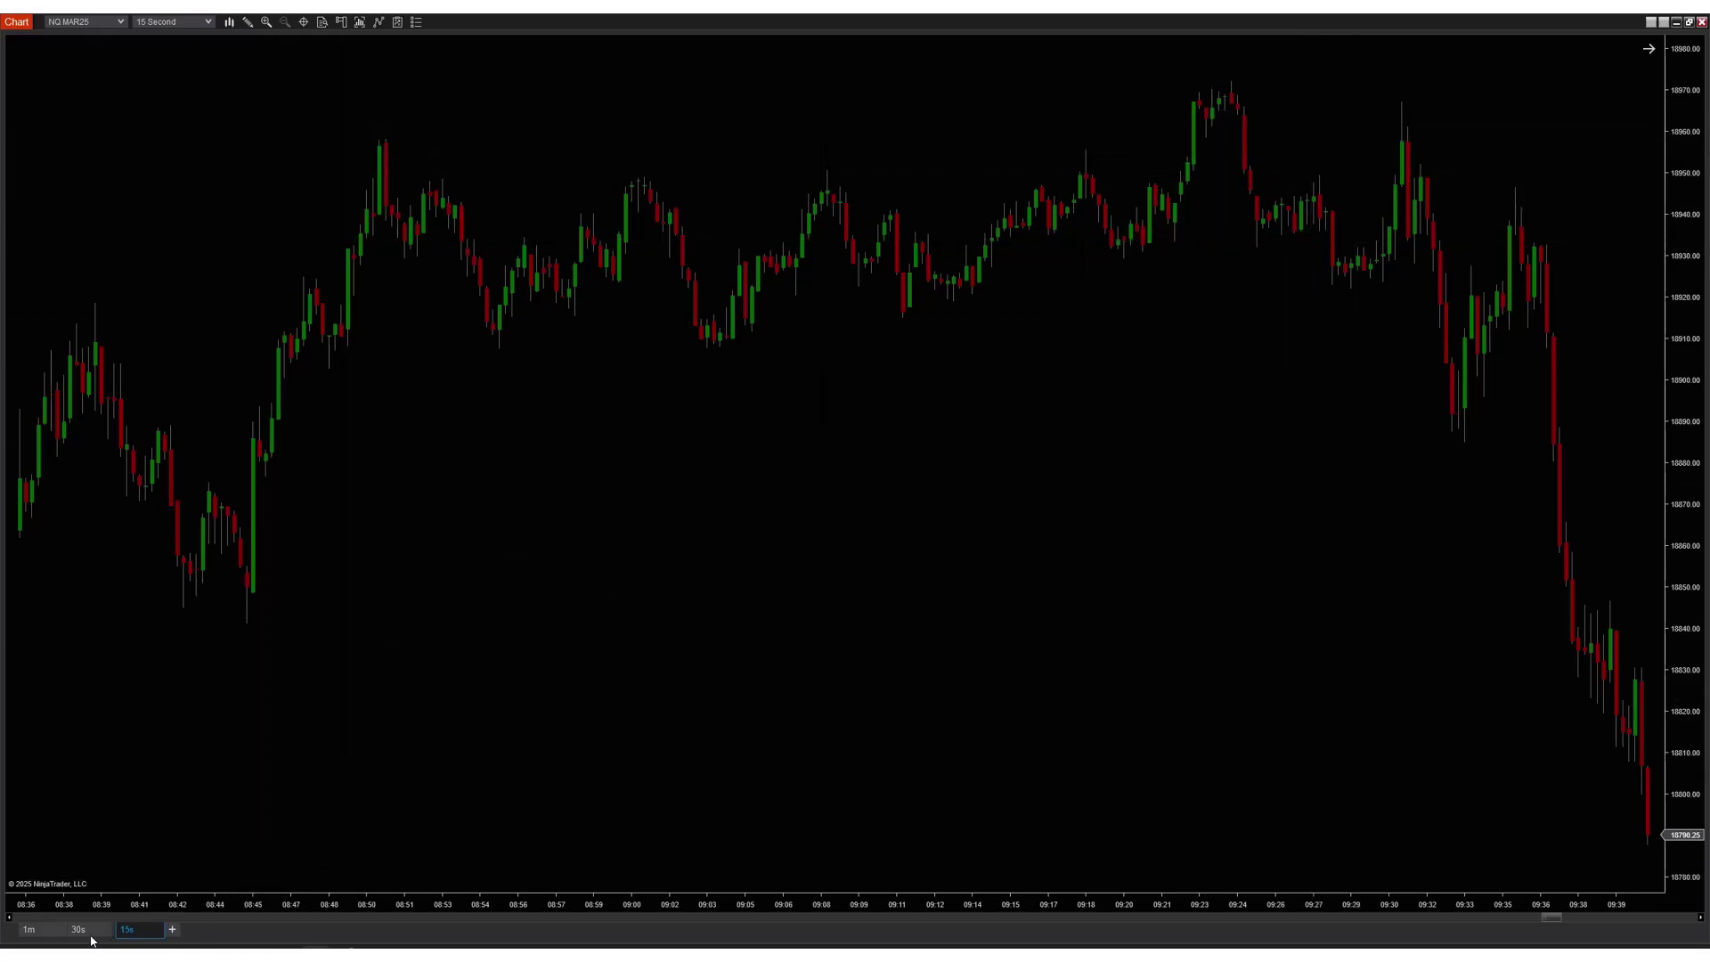
# - On the 1-minute chart, set the HourStats Manual Start Hour to 10 and apply it
pyautogui.click(28, 929)
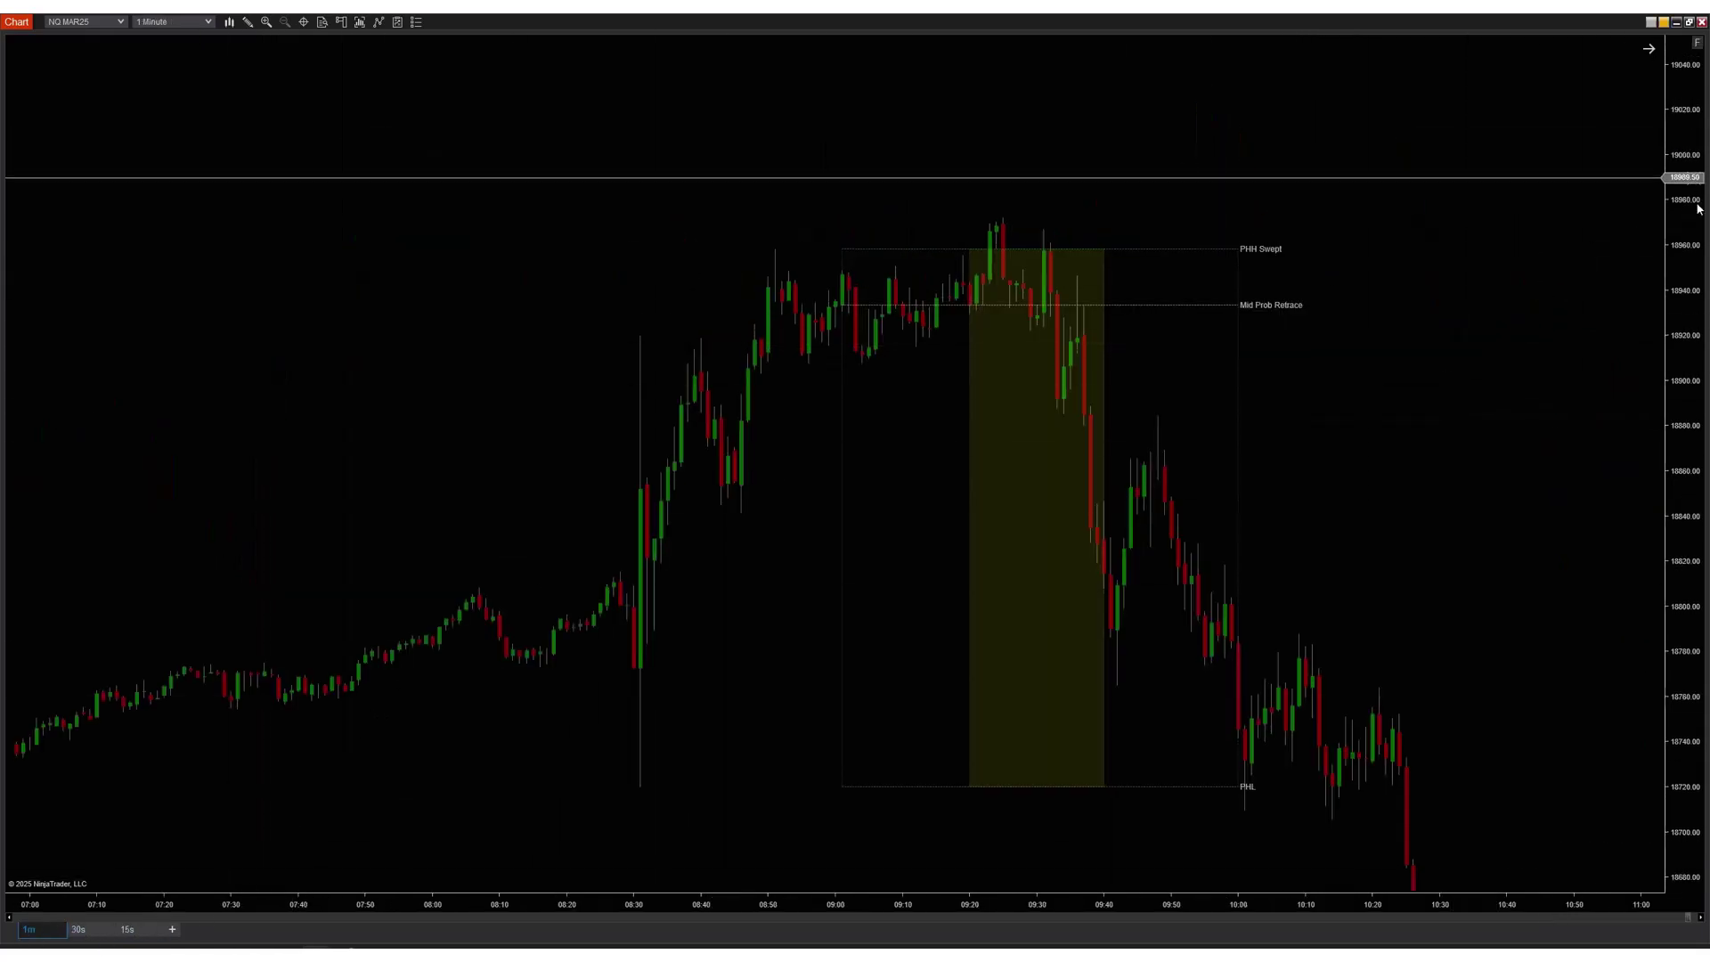
pyautogui.moveTo(1456, 453); pyautogui.dragTo(942, 477)
pyautogui.rightClick(942, 477)
pyautogui.click(989, 554)
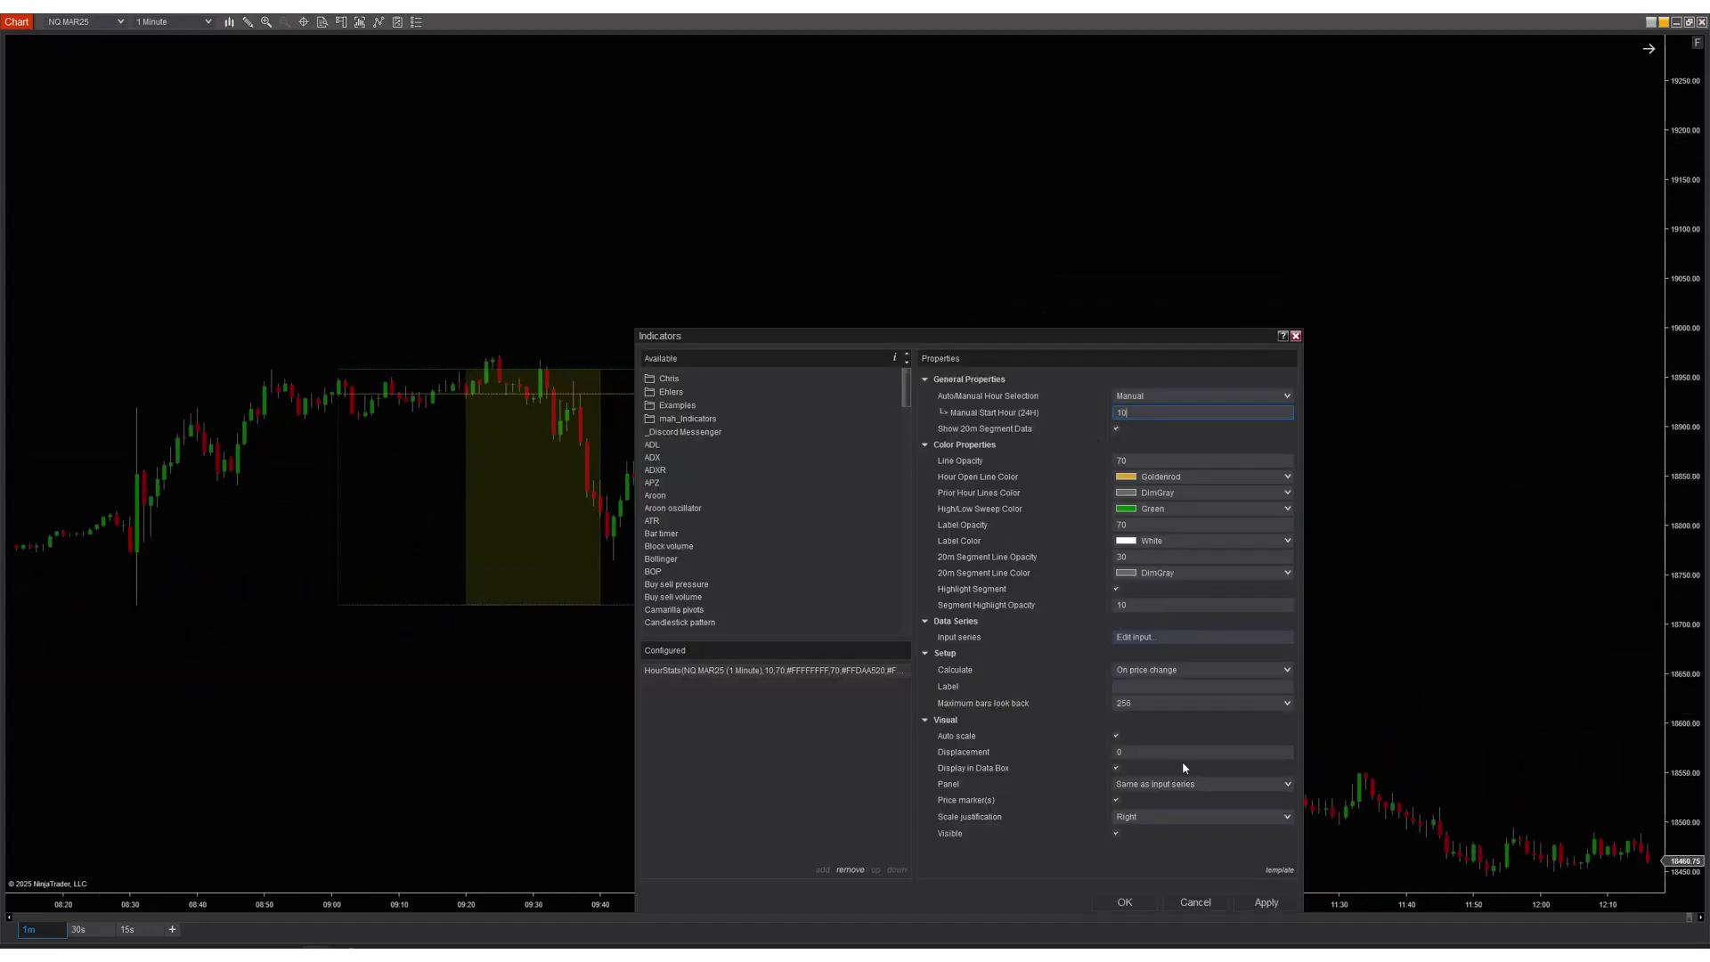
pyautogui.click(1266, 902)
pyautogui.click(1125, 902)
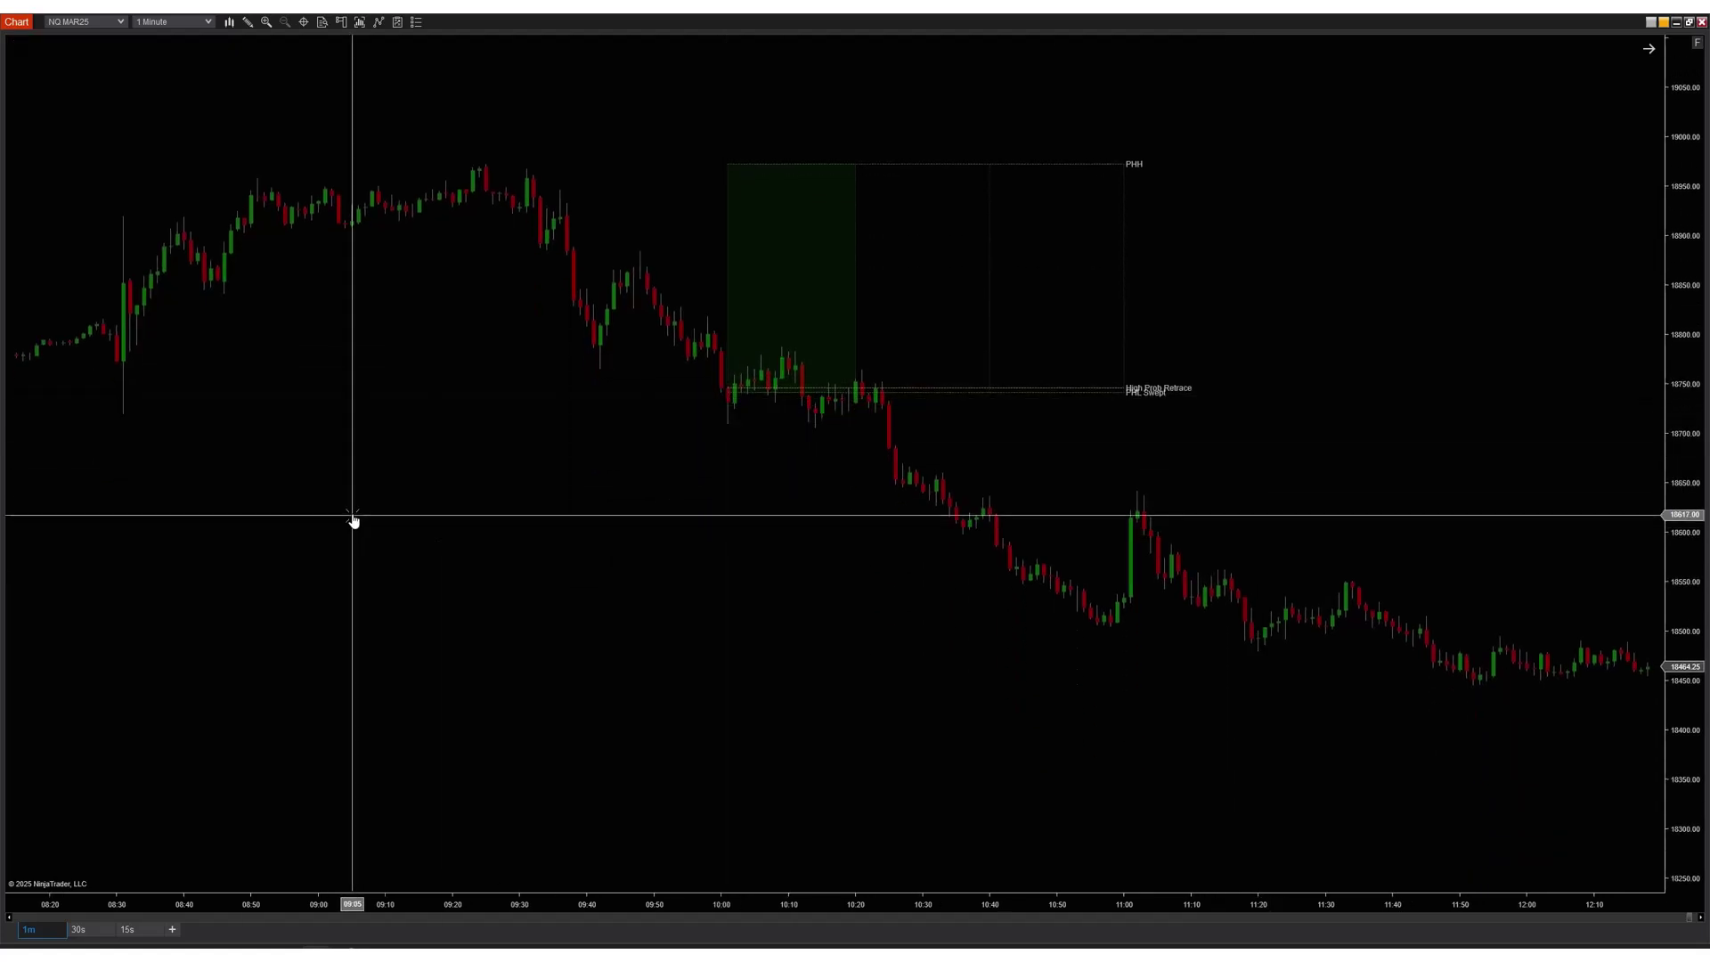
# - Change the HourStats Manual Start Hour to 11 and confirm
pyautogui.rightClick(353, 514)
pyautogui.click(392, 595)
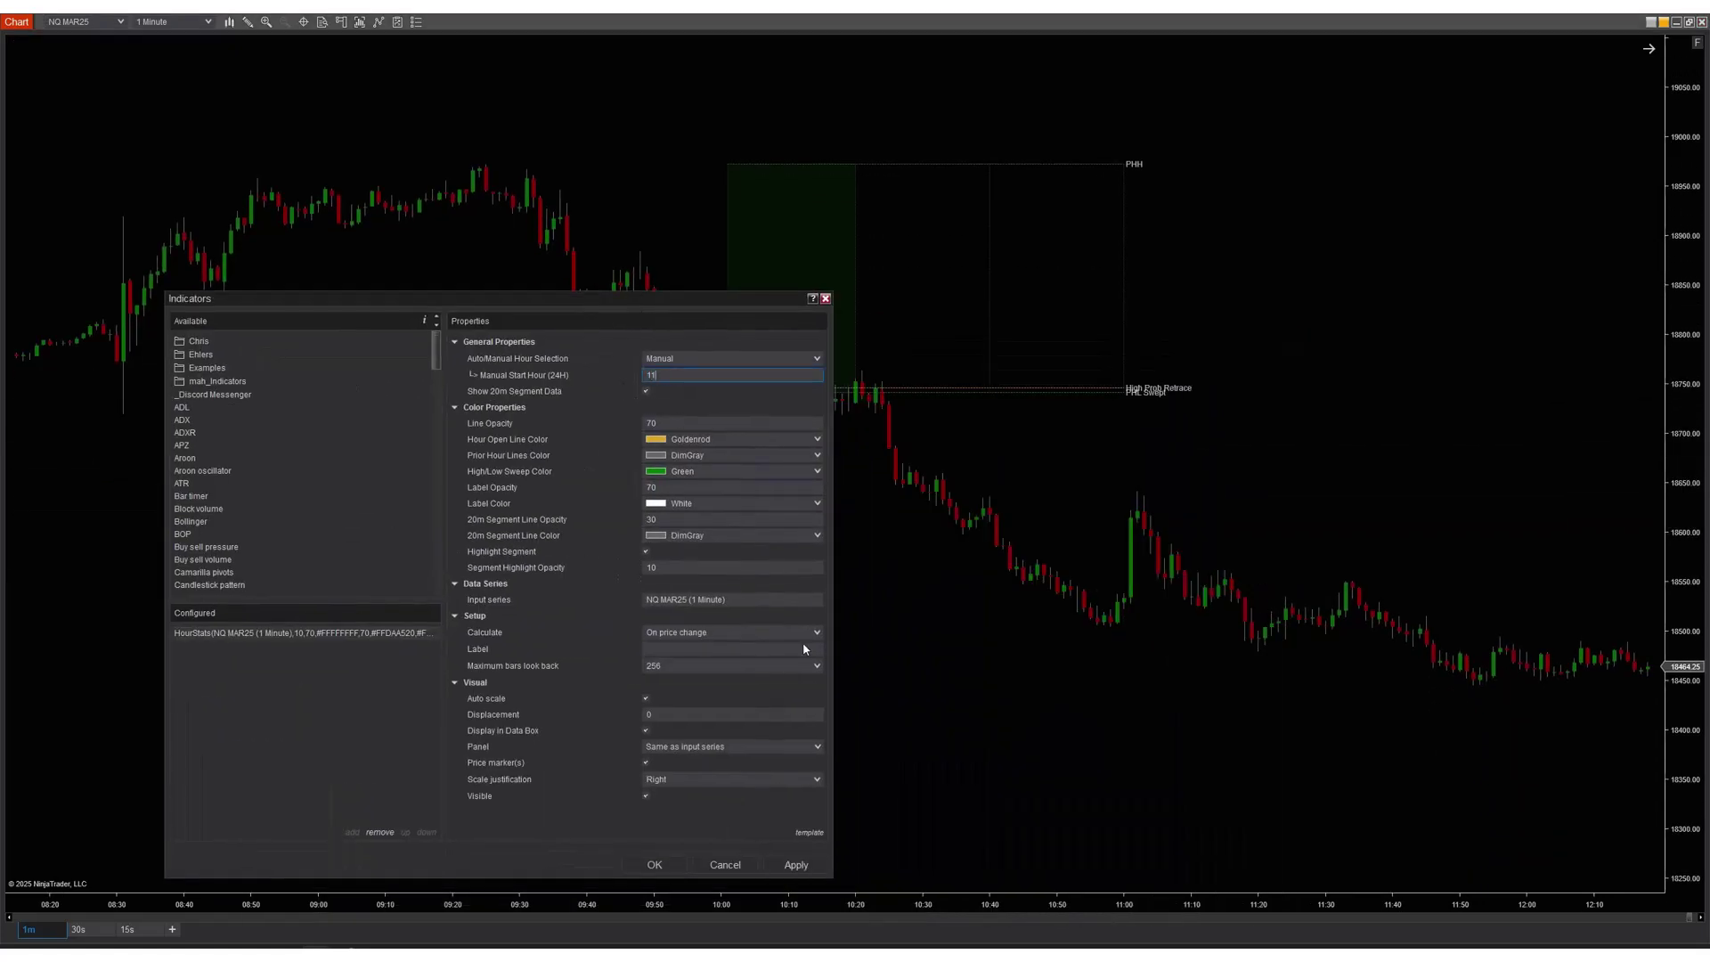
pyautogui.click(810, 869)
pyautogui.click(654, 862)
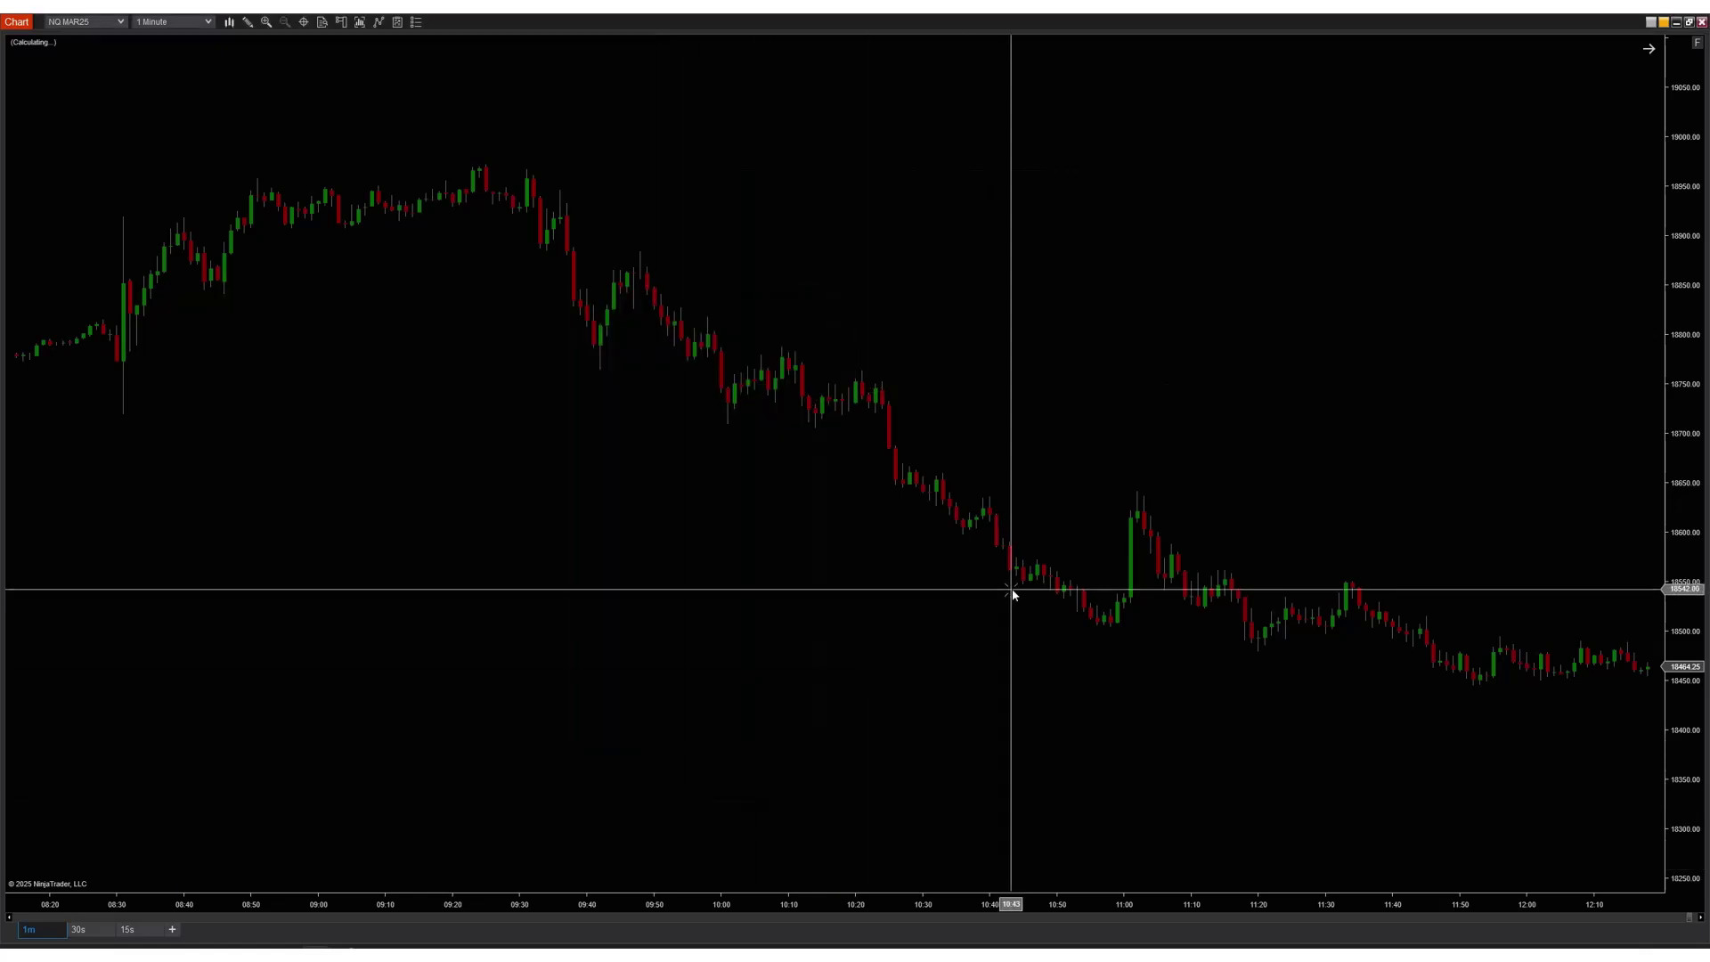
# - Pan to the 11:00 hour-stats box, start and cancel a ruler there, then switch to 15-second bars
pyautogui.moveTo(1183, 653); pyautogui.dragTo(943, 675)
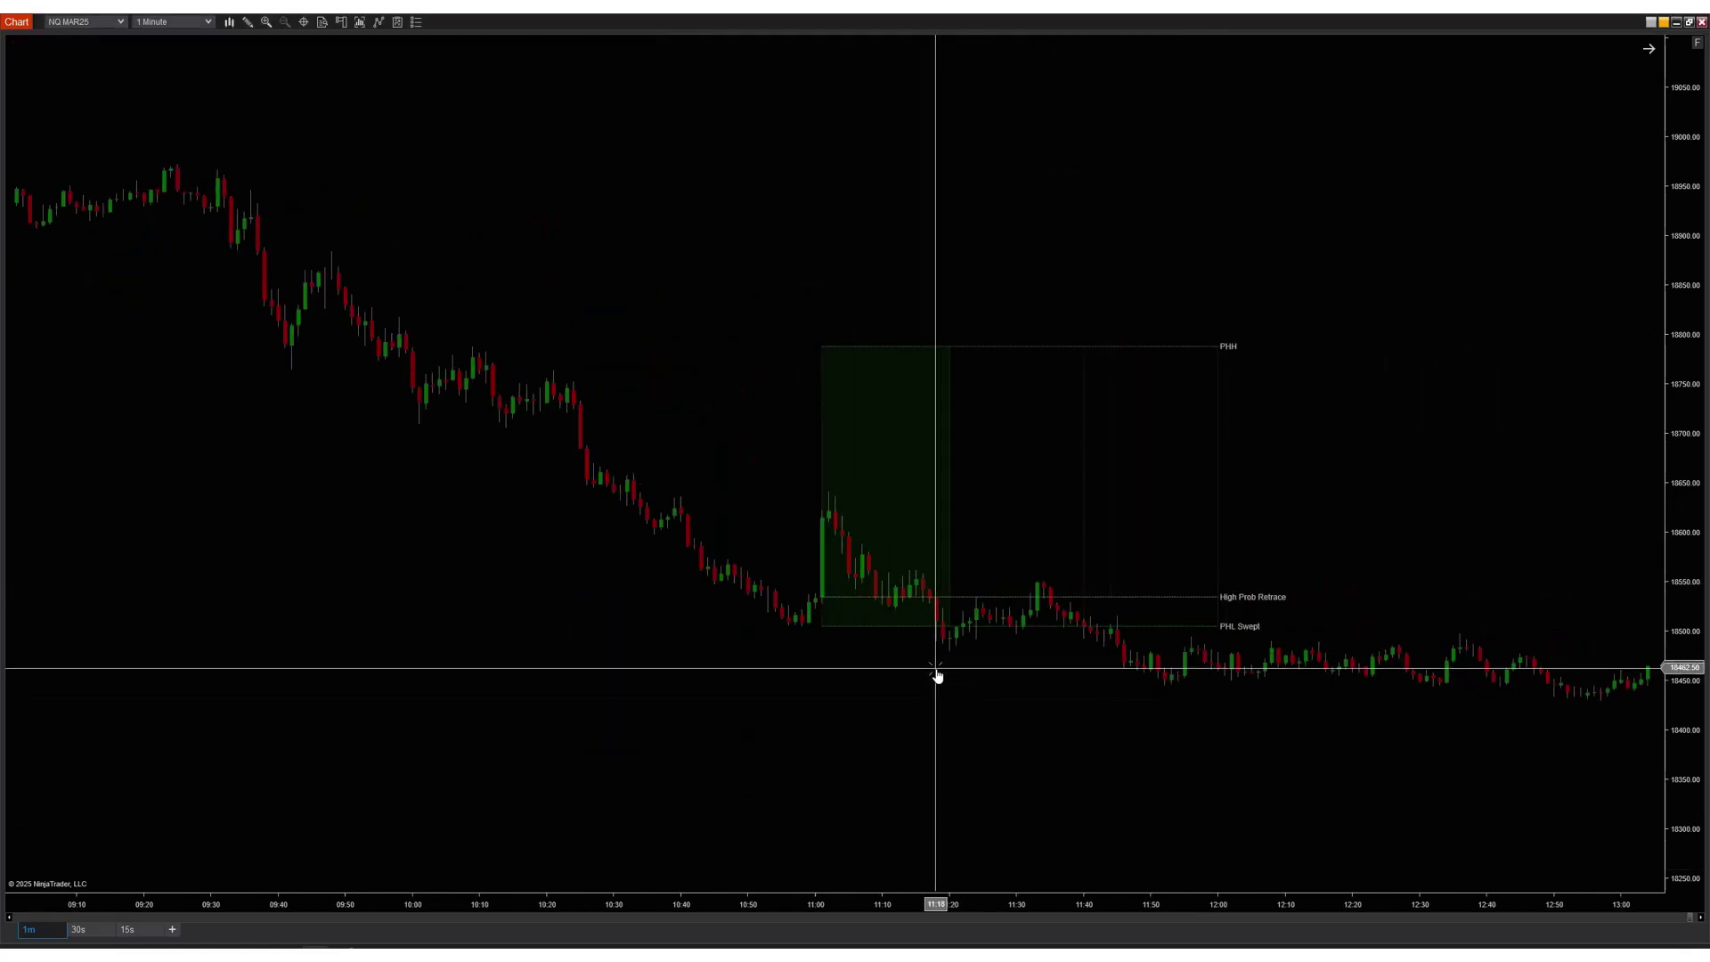
pyautogui.click(248, 22)
pyautogui.click(267, 75)
pyautogui.click(808, 627)
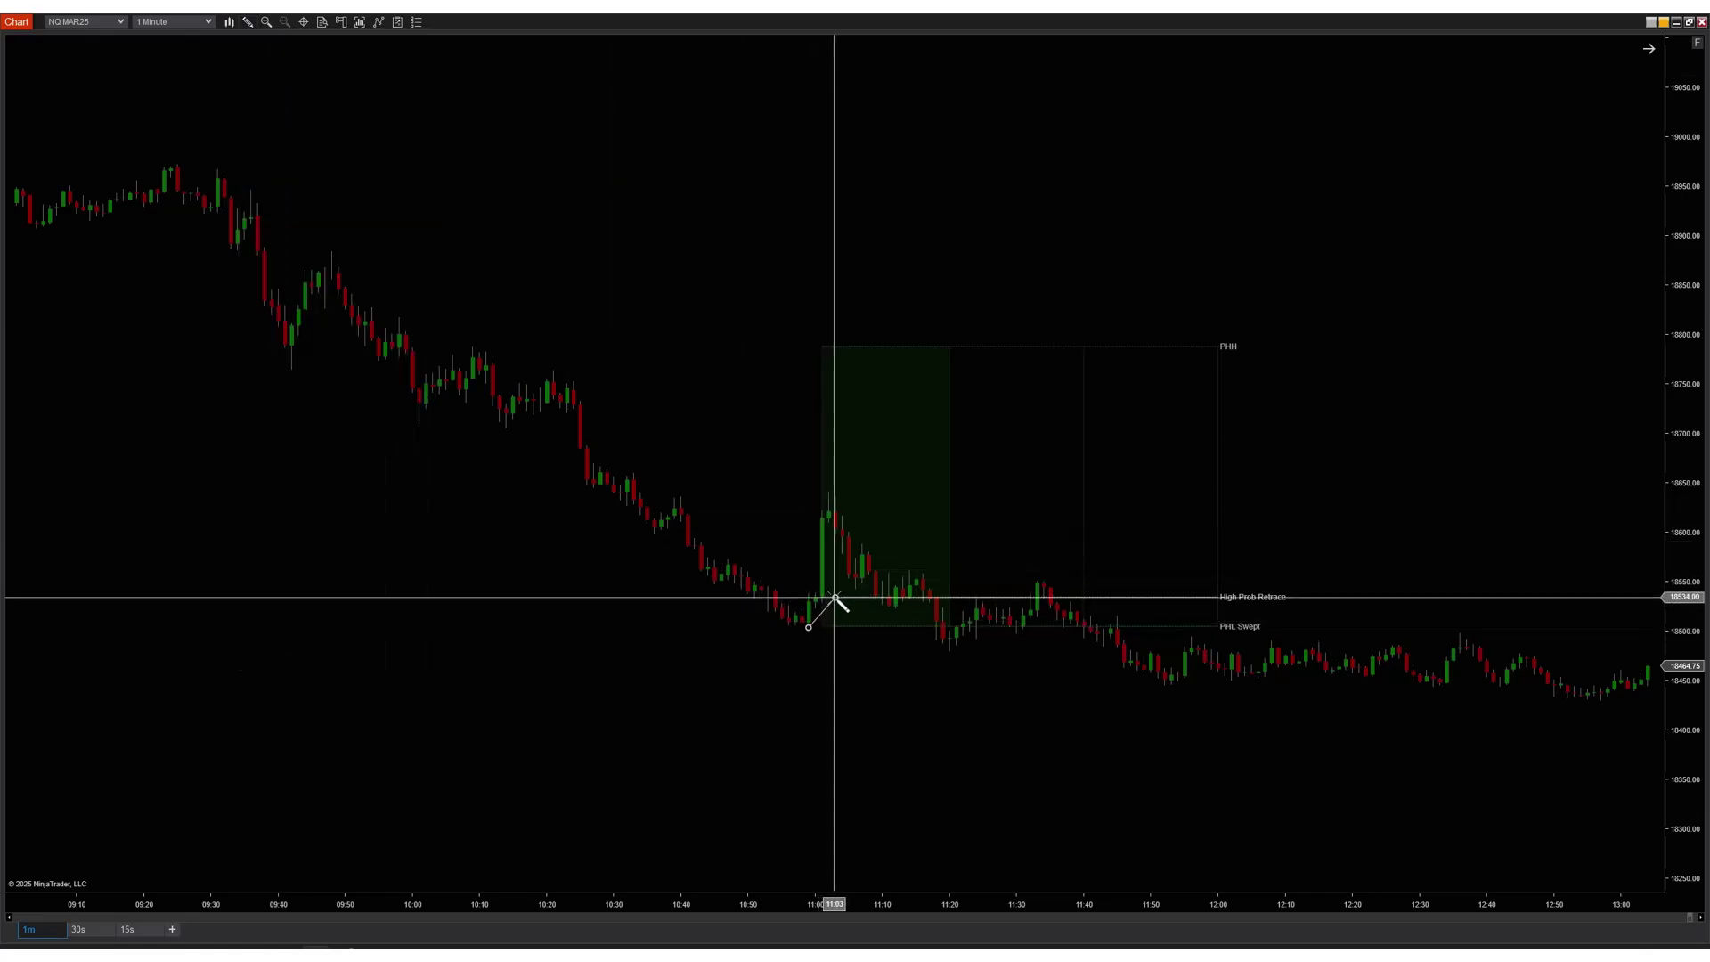
pyautogui.press('Escape')
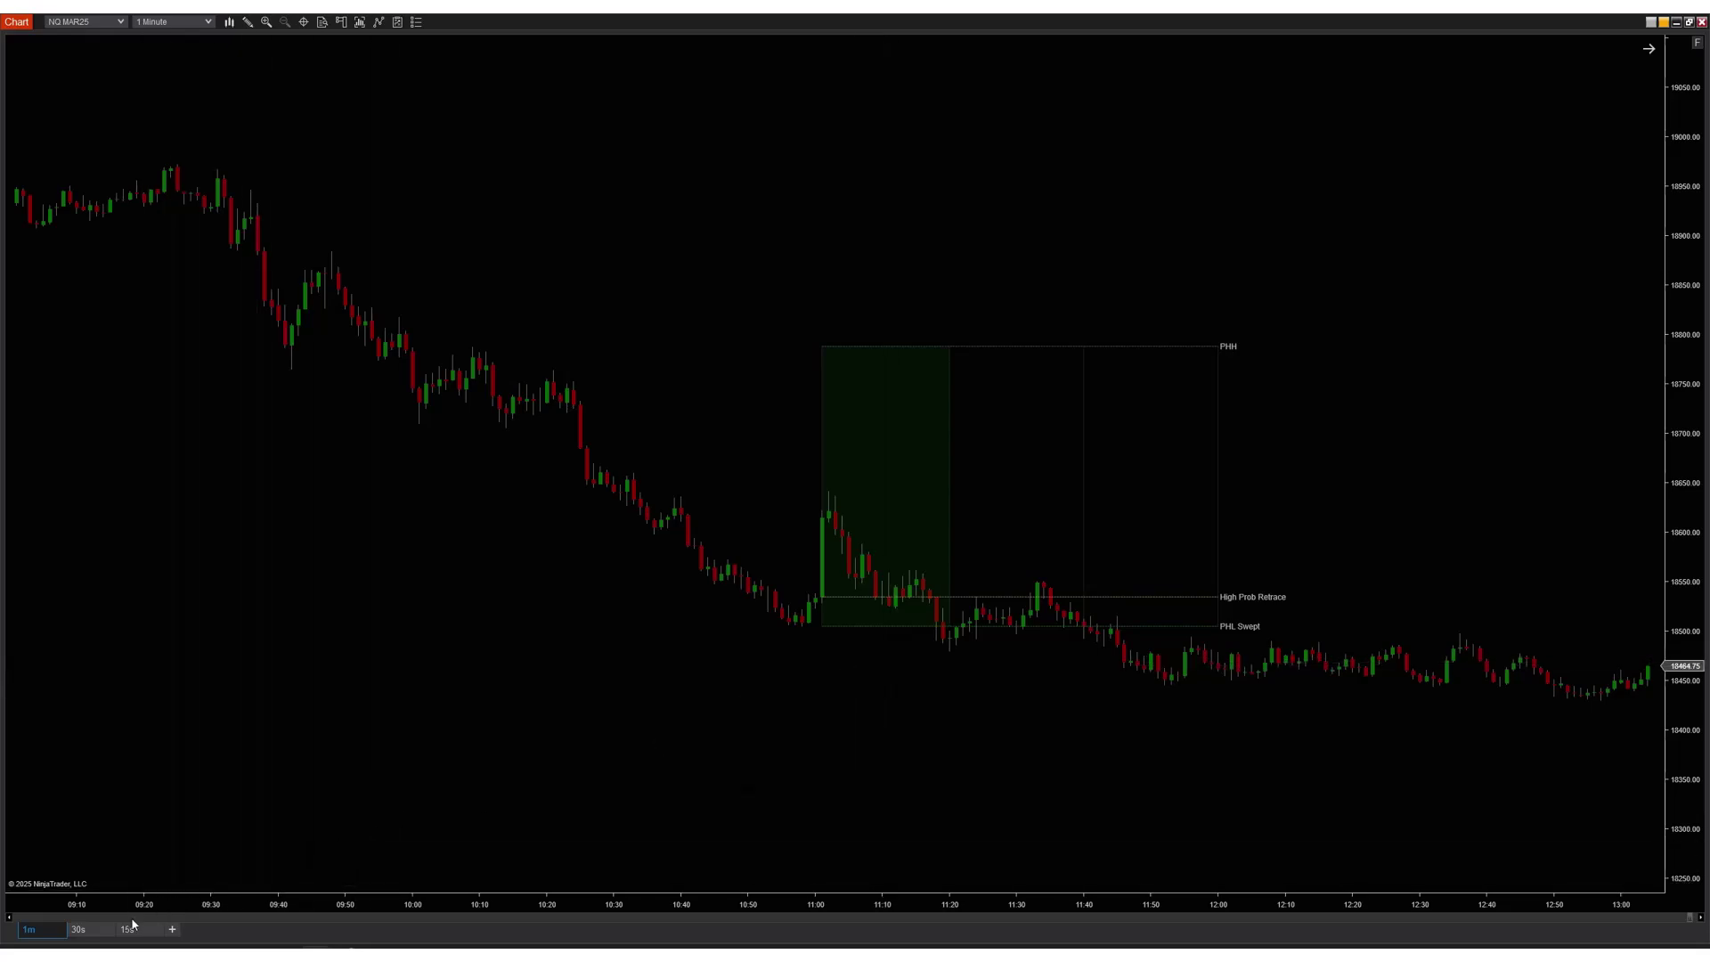
pyautogui.click(130, 929)
pyautogui.scroll(-15, 1485, 497)
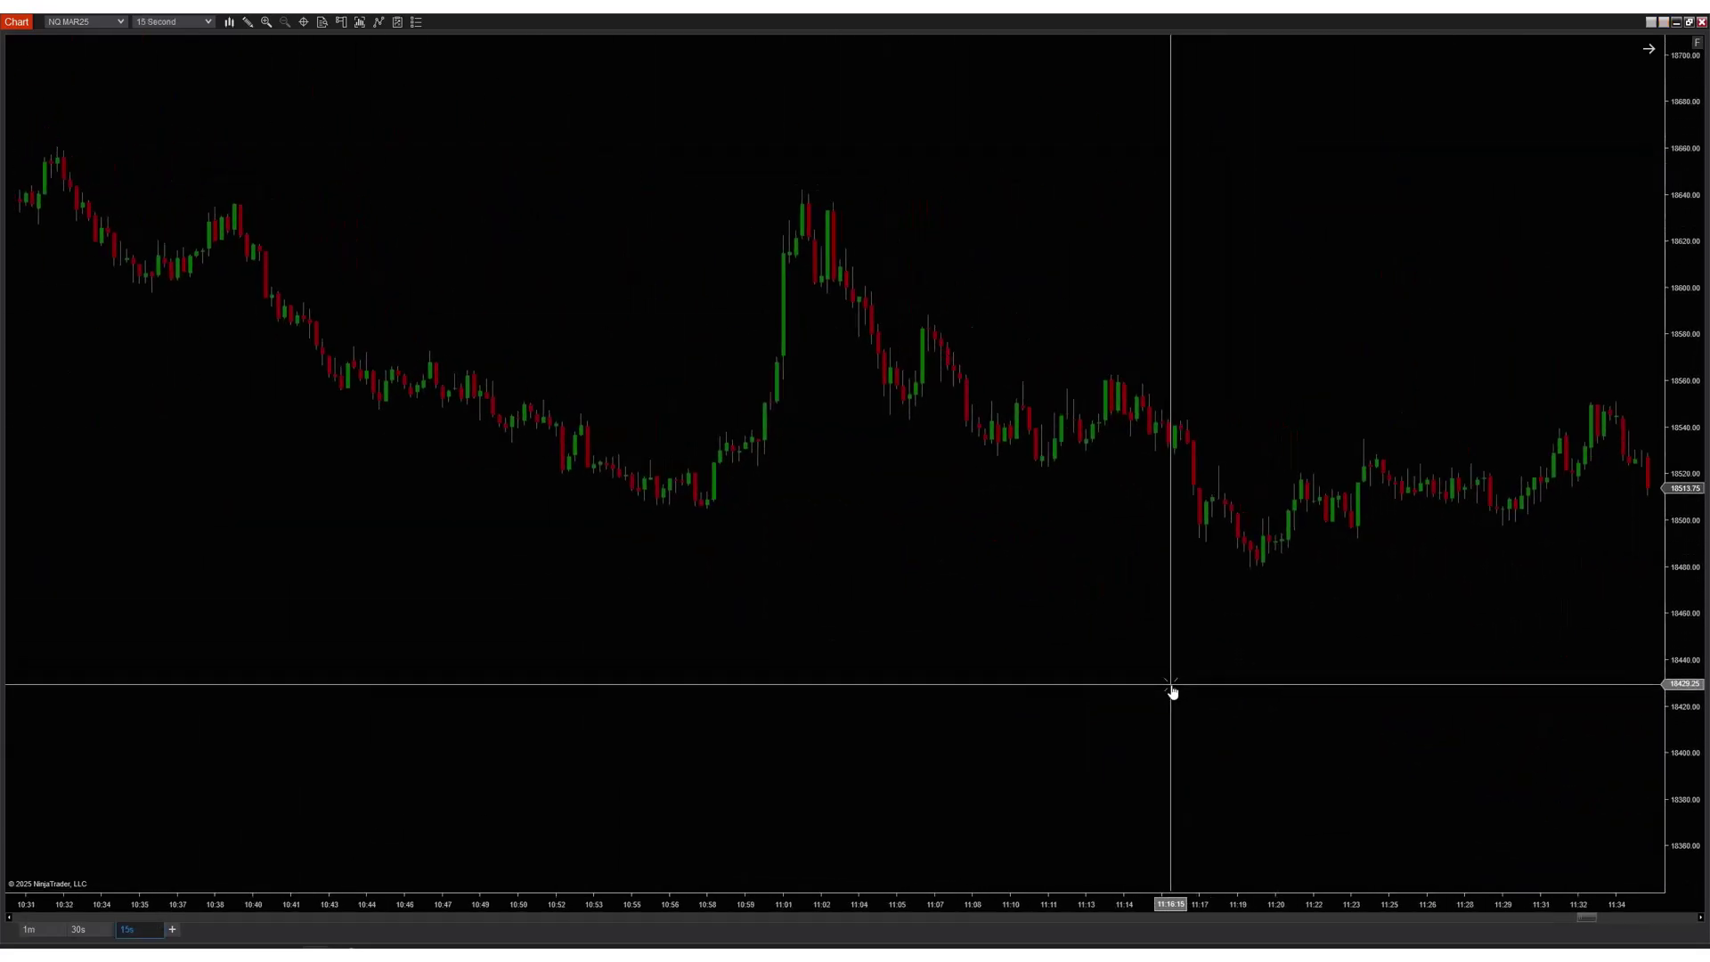
# - Frame the 15-second chart around 10:42–11:45, enlarge the bars, and mark the 10:57 low level
pyautogui.moveTo(1039, 565); pyautogui.dragTo(775, 664)
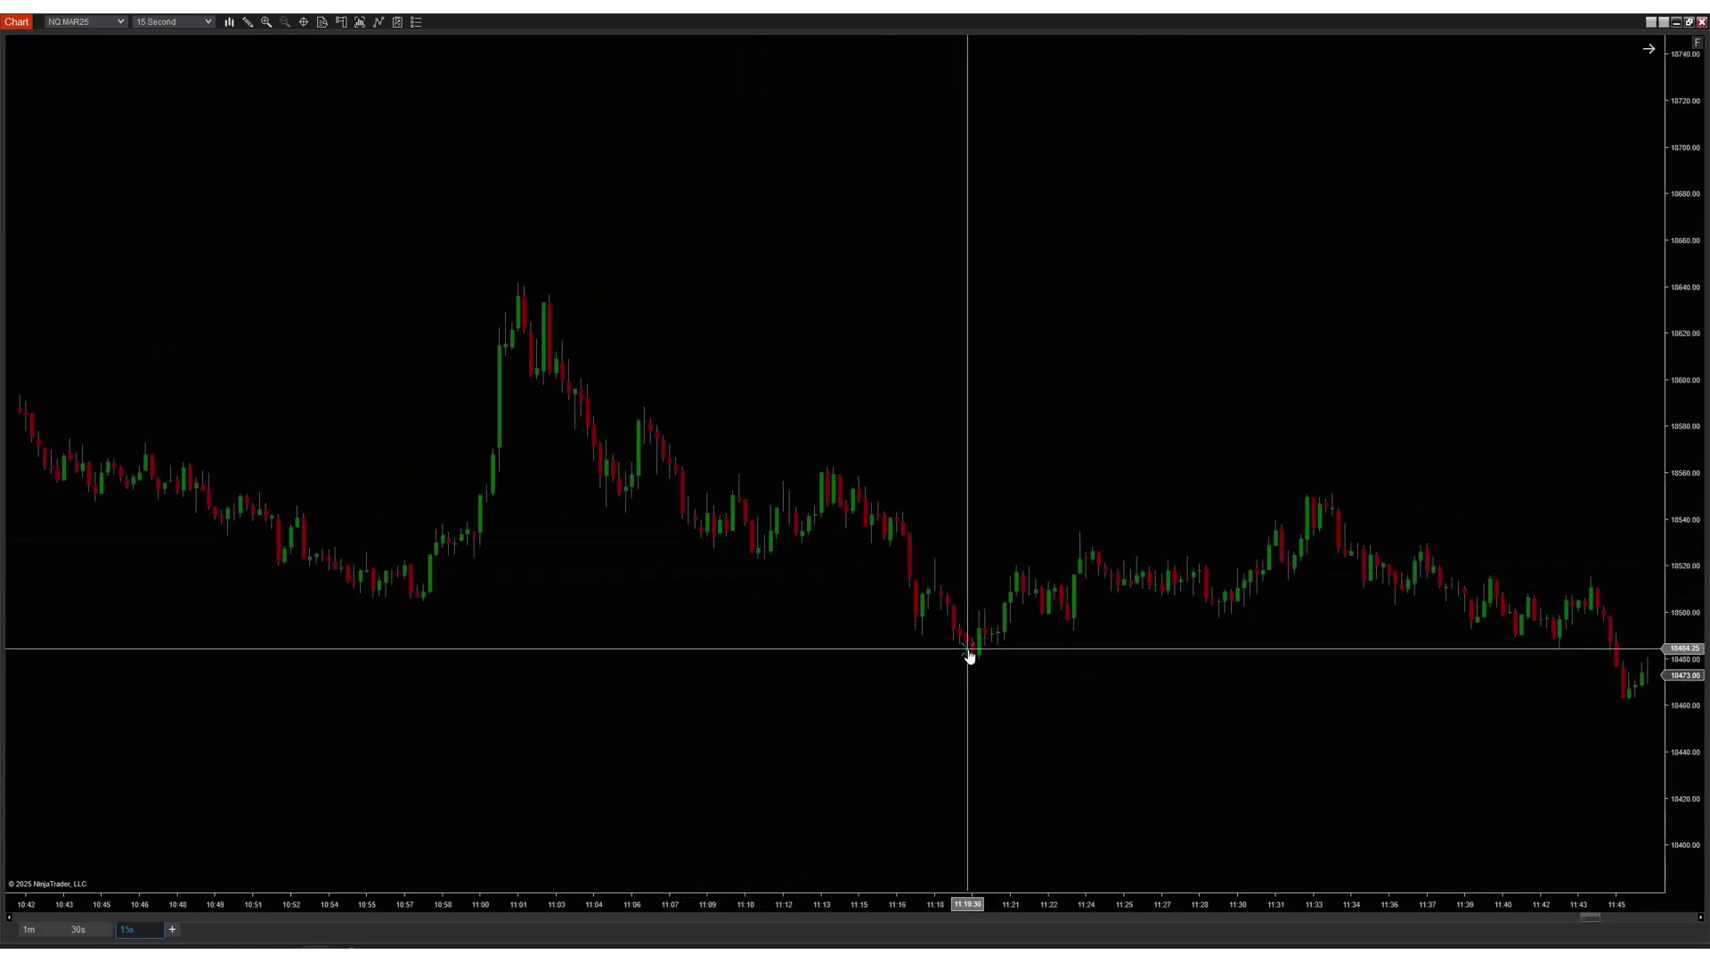
pyautogui.moveTo(1646, 656); pyautogui.dragTo(1649, 502)
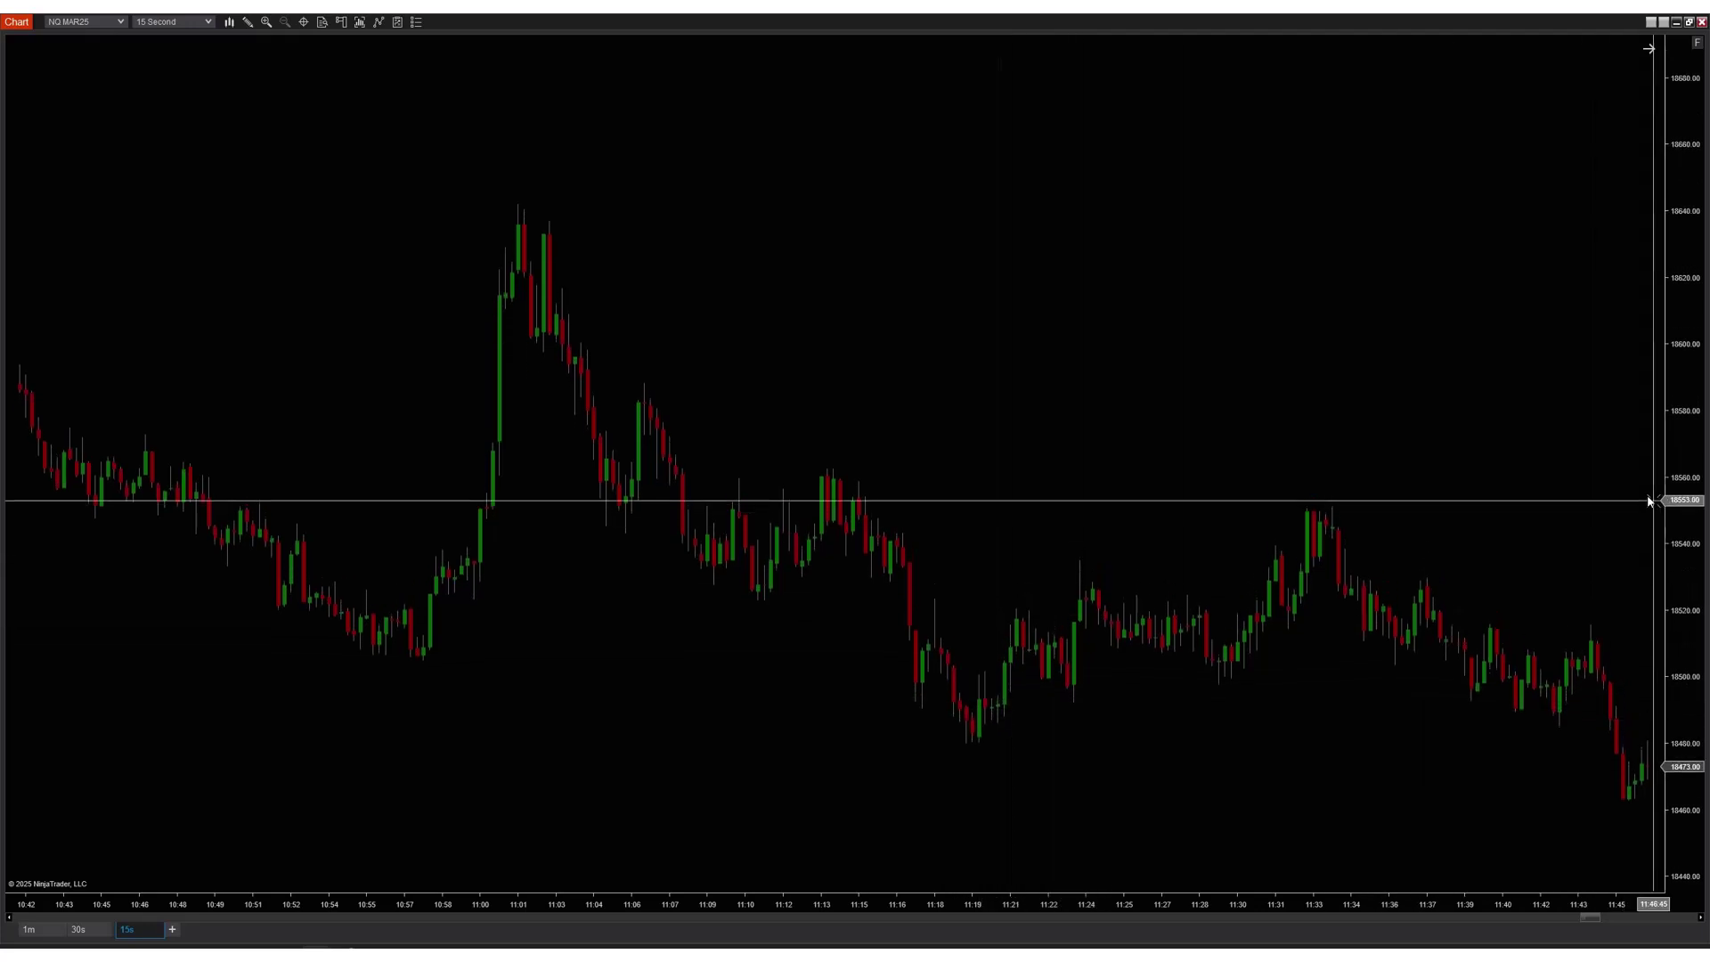
pyautogui.click(406, 670)
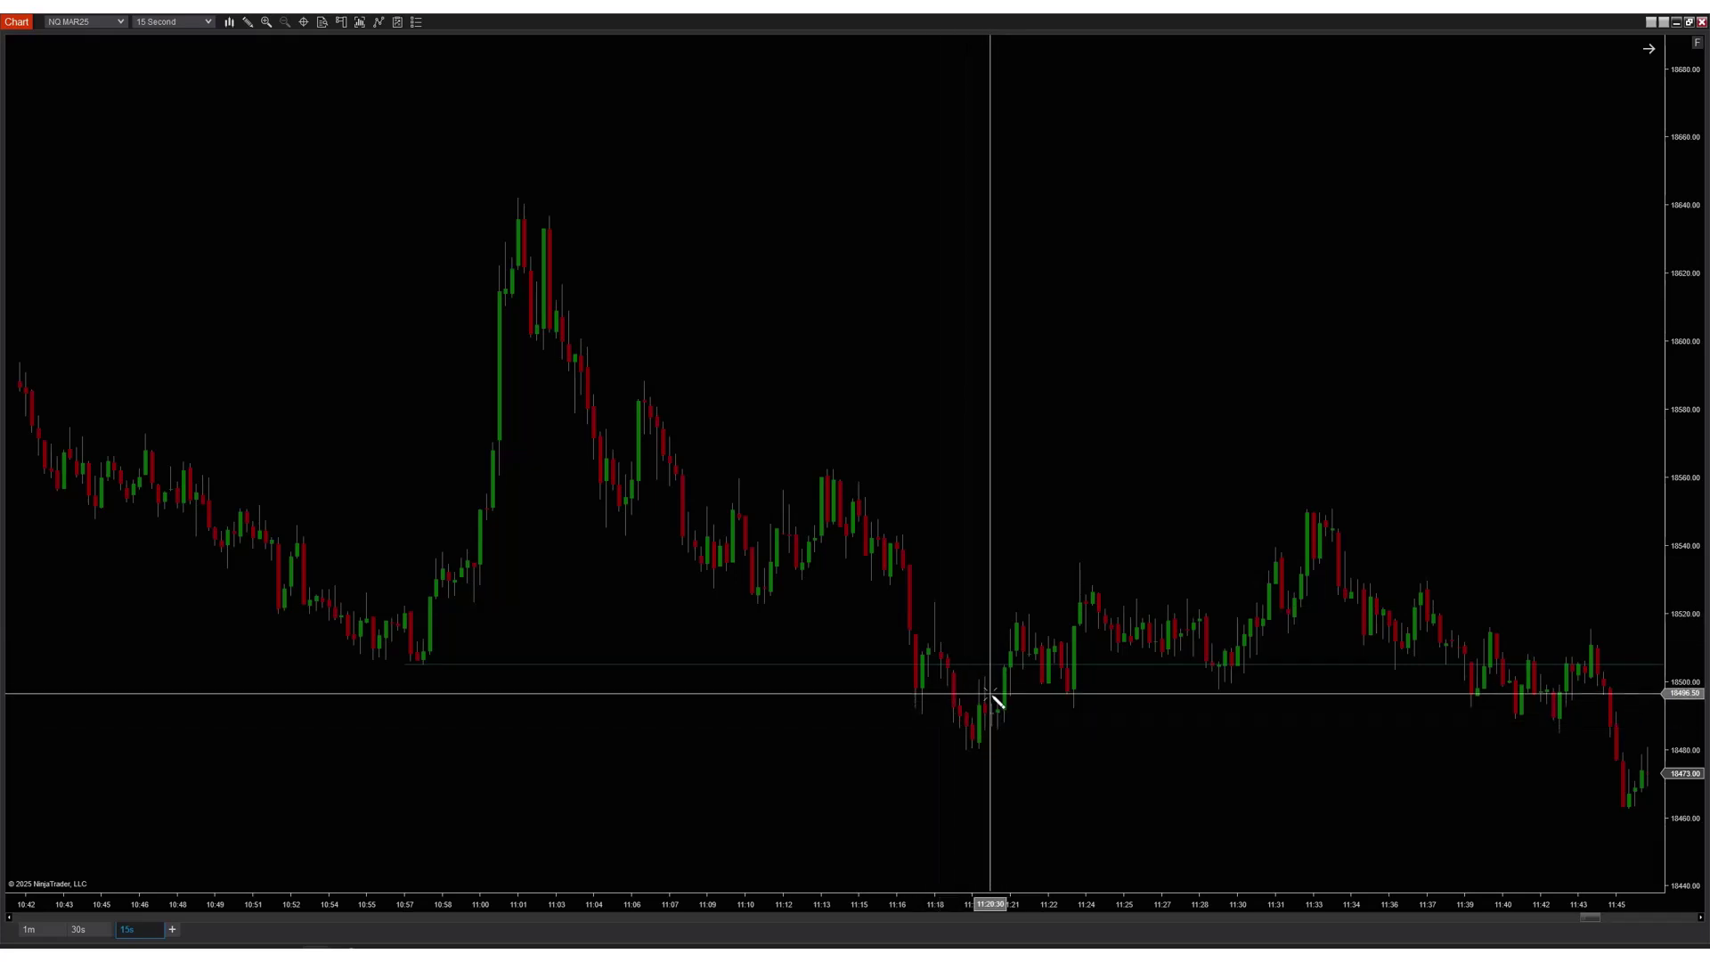
# - Draw a grey rectangle boxing the 11:18–11:22 sweep below the 10:57 low
pyautogui.click(255, 24)
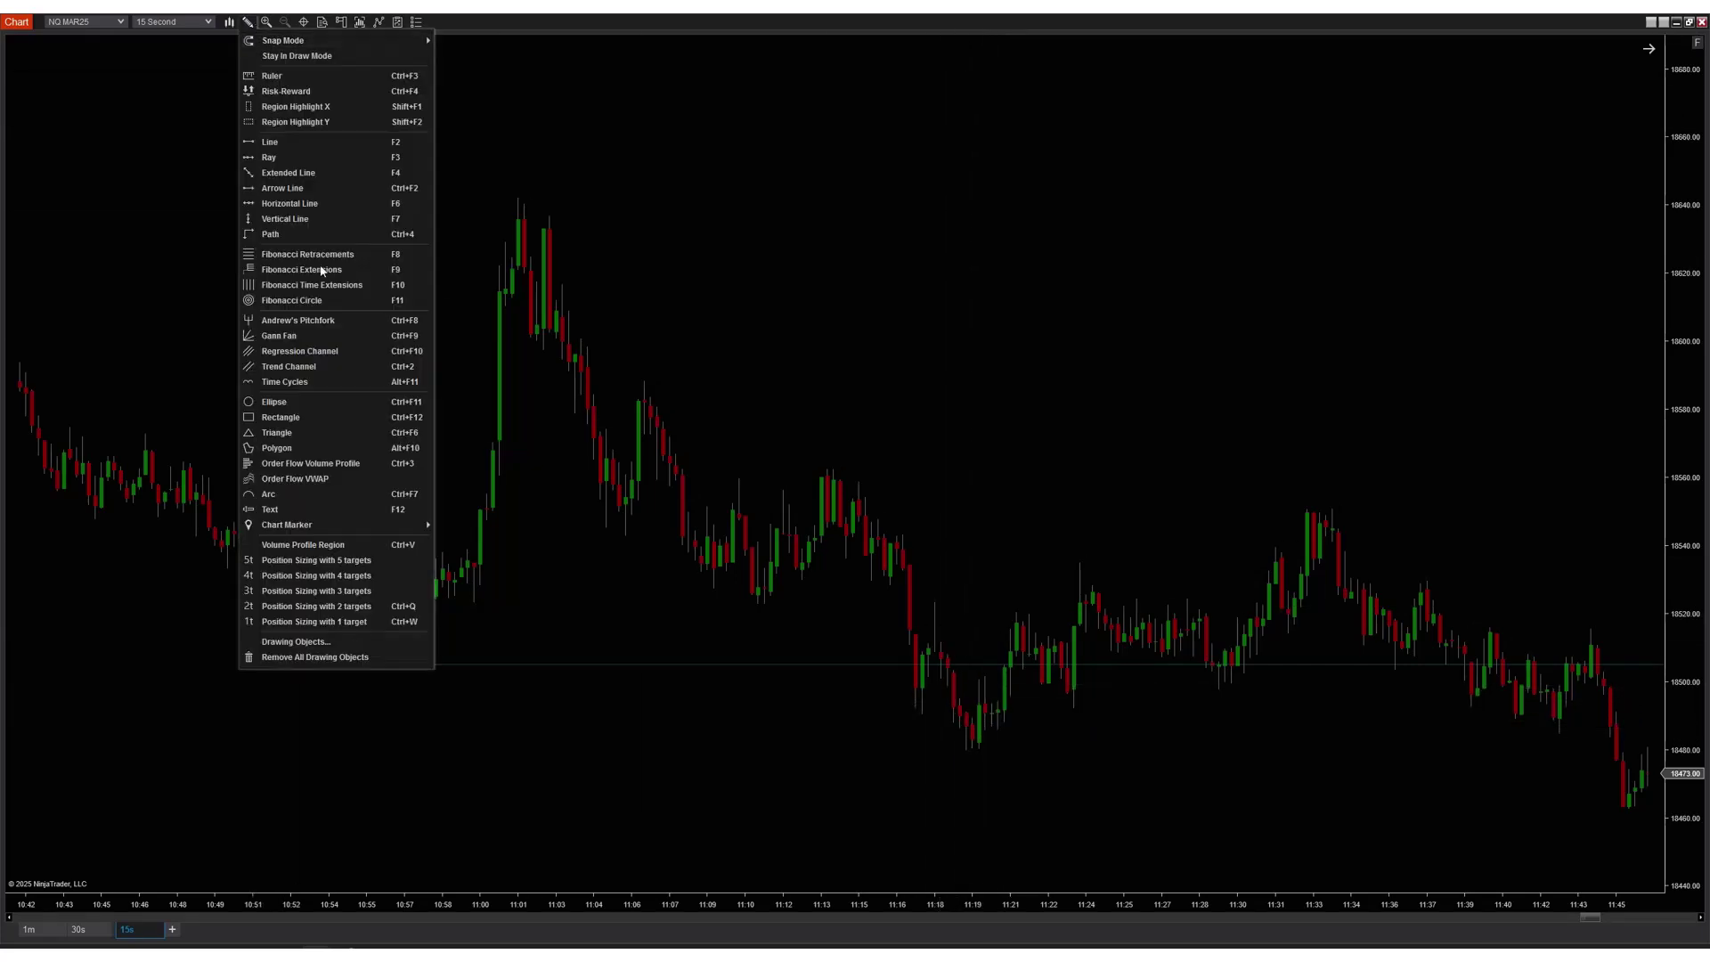
pyautogui.click(282, 418)
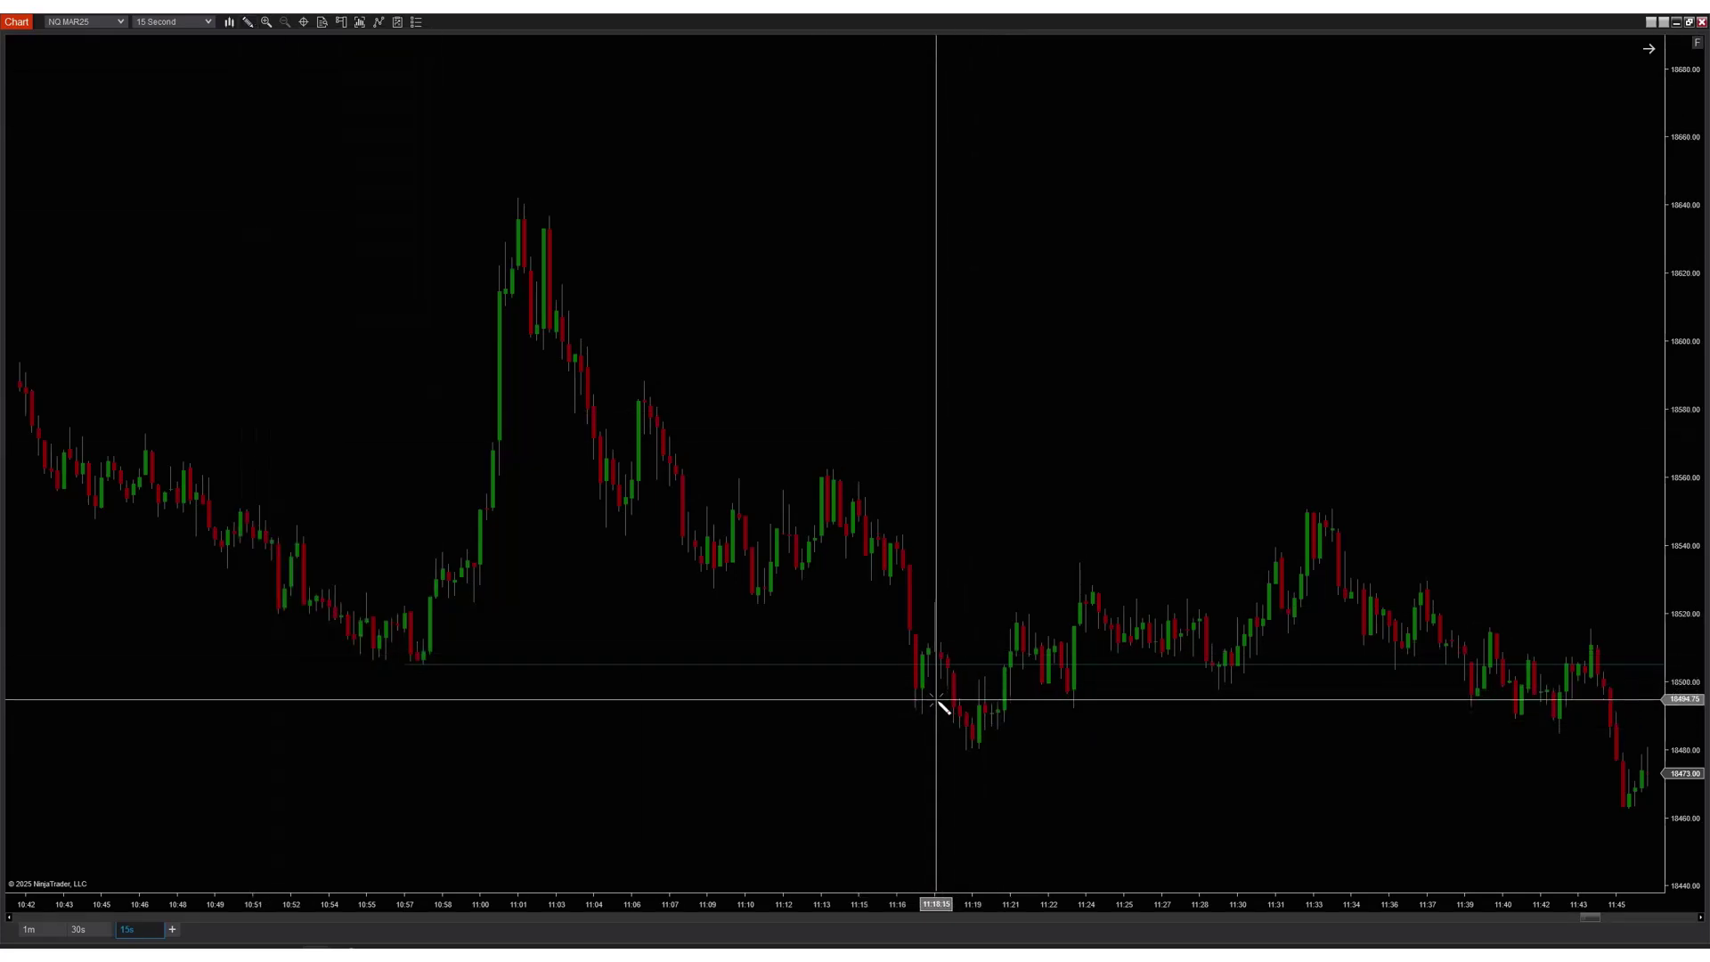
pyautogui.click(1056, 684)
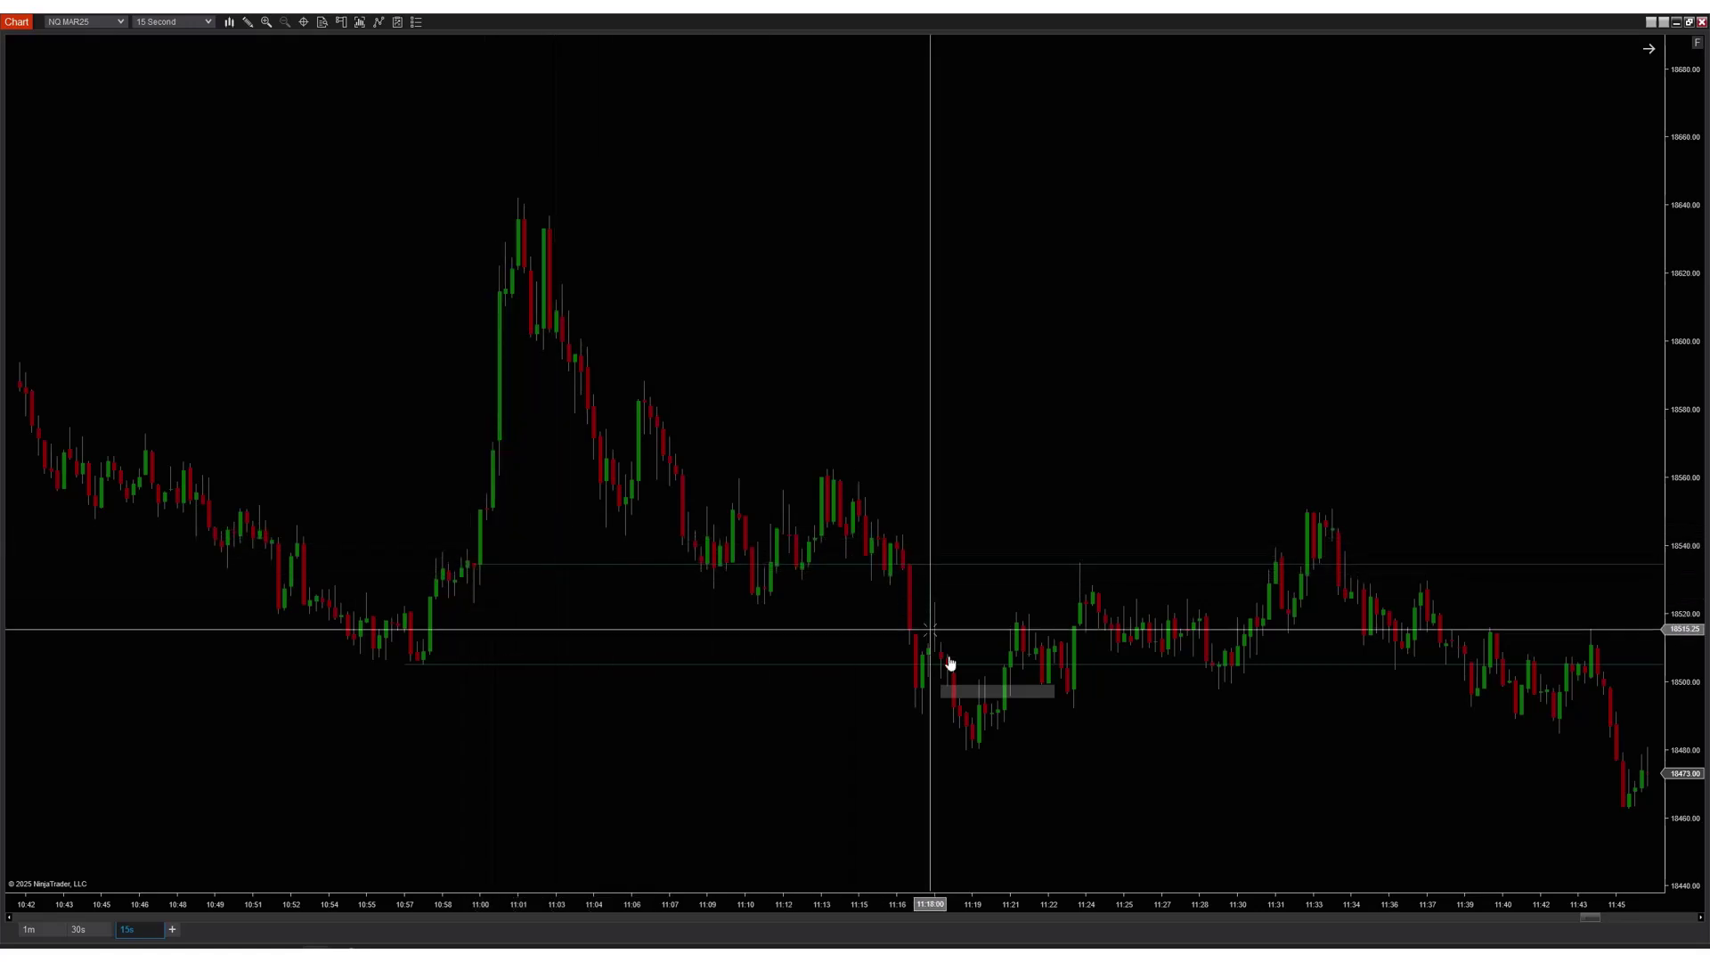
# - Measure the 11:21 low to 11:24 high bounce (12 bars, 00:03:00, 30.50 points), then delete the drawings
pyautogui.click(246, 23)
pyautogui.click(294, 84)
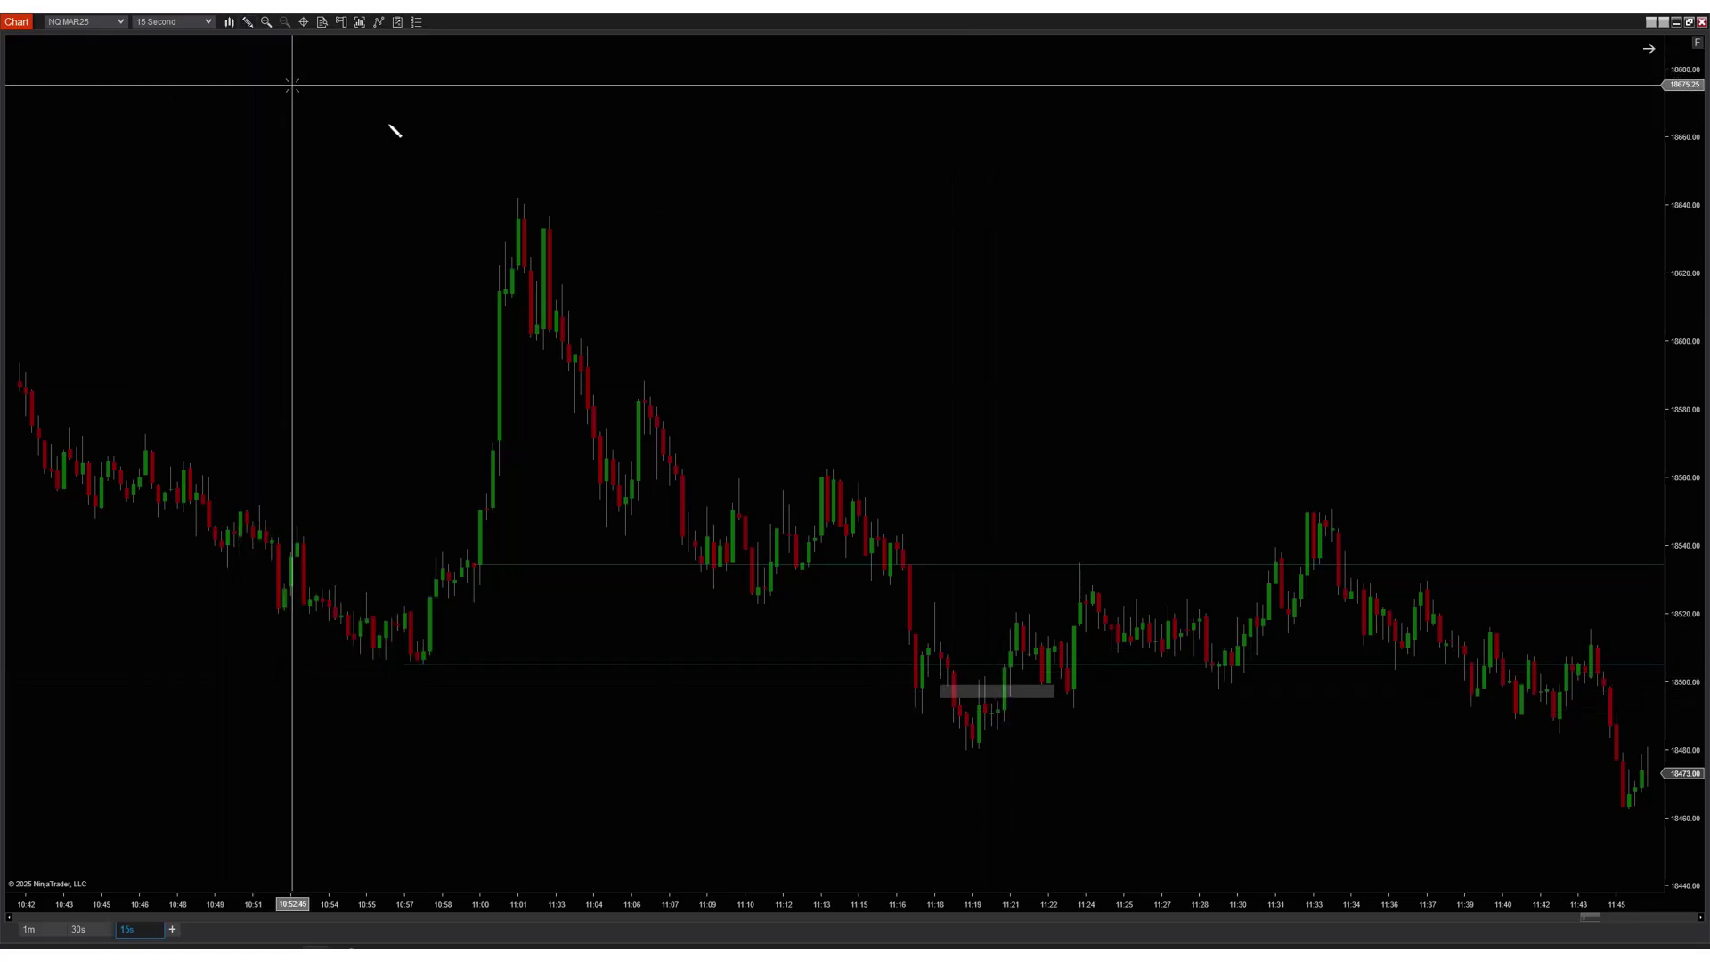
pyautogui.click(1008, 665)
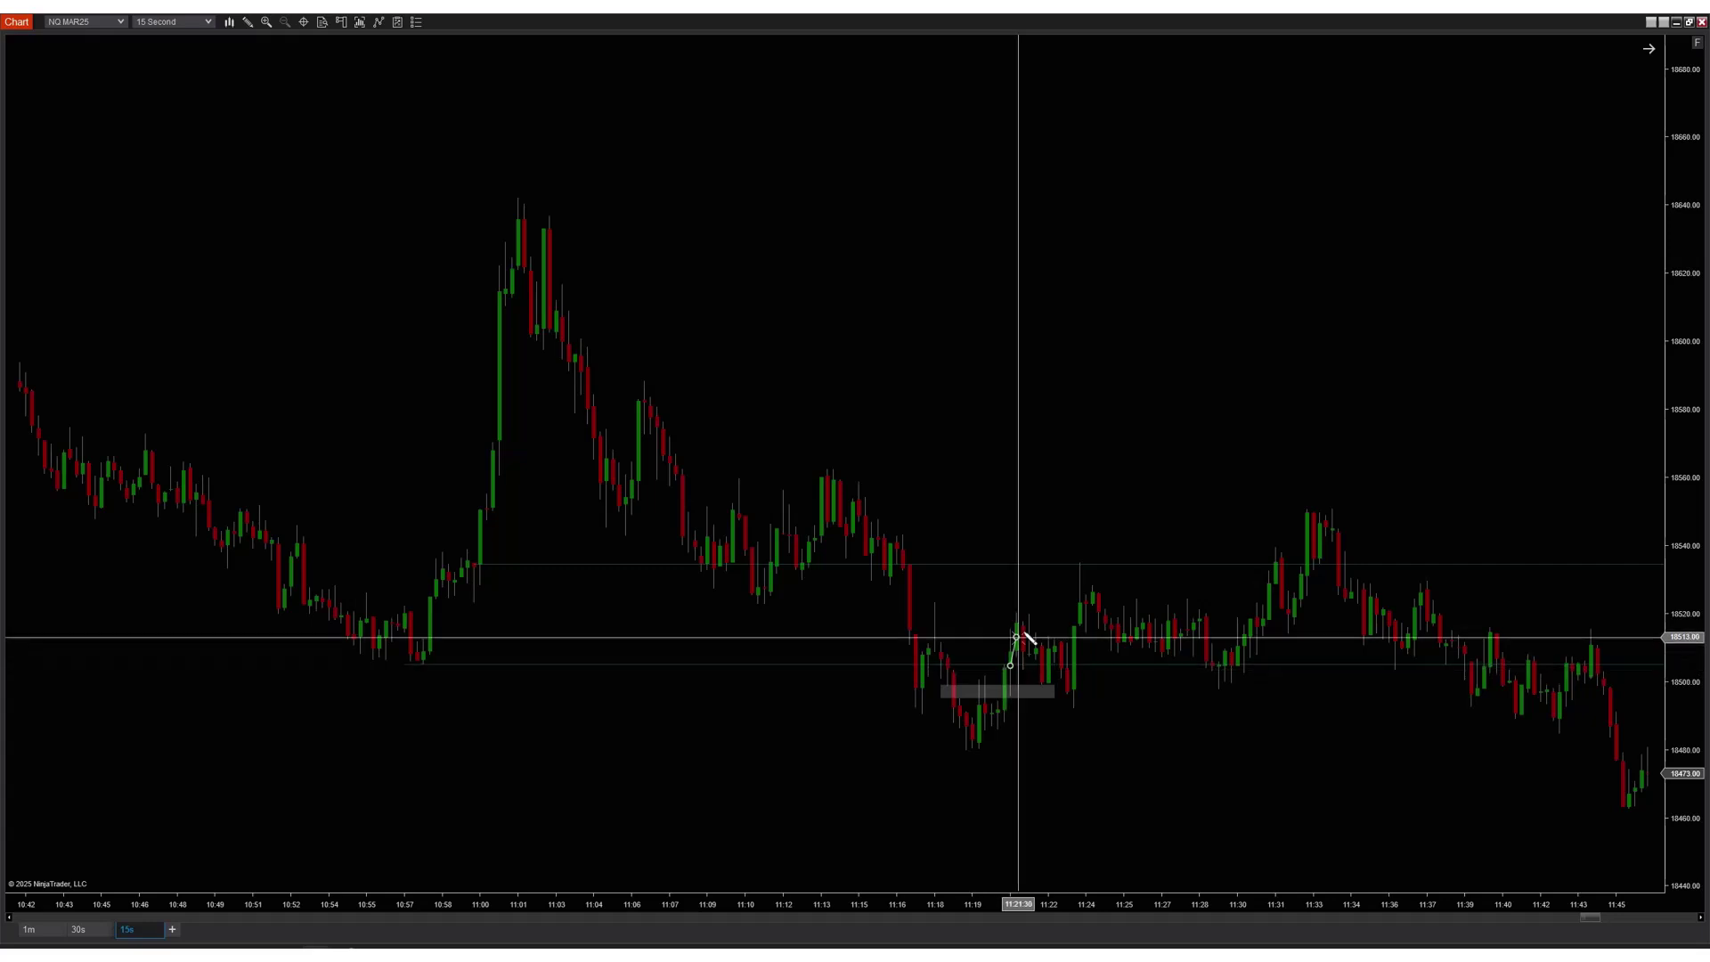
pyautogui.click(1083, 563)
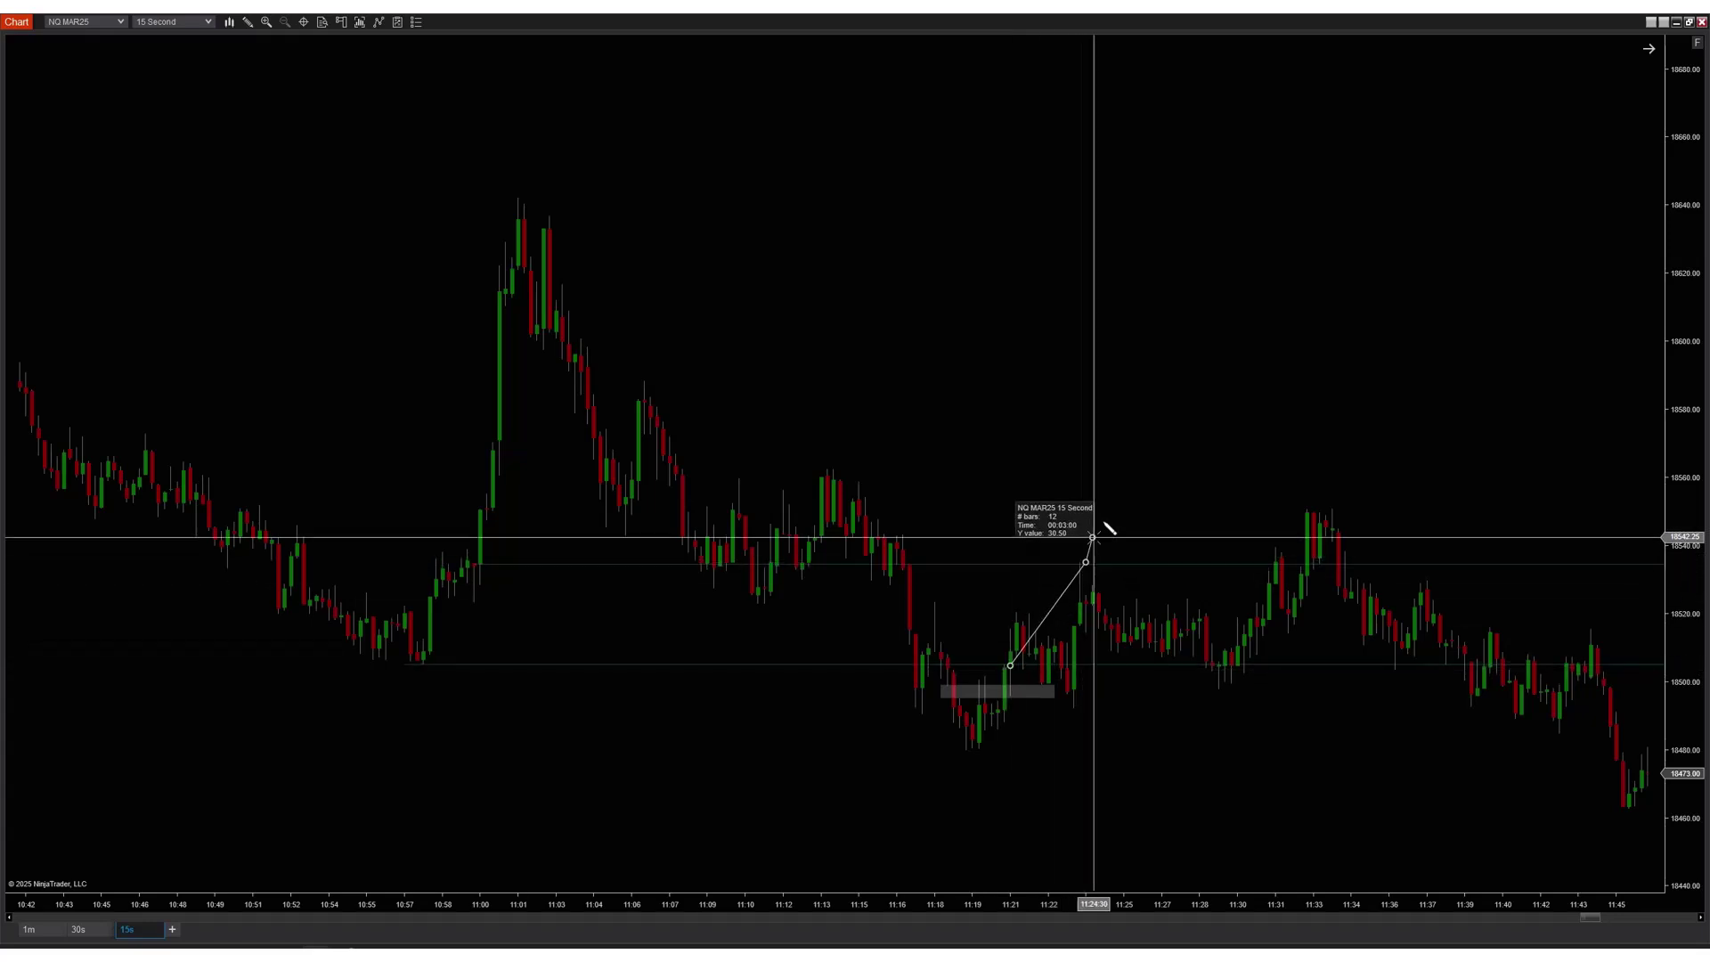
pyautogui.click(1162, 510)
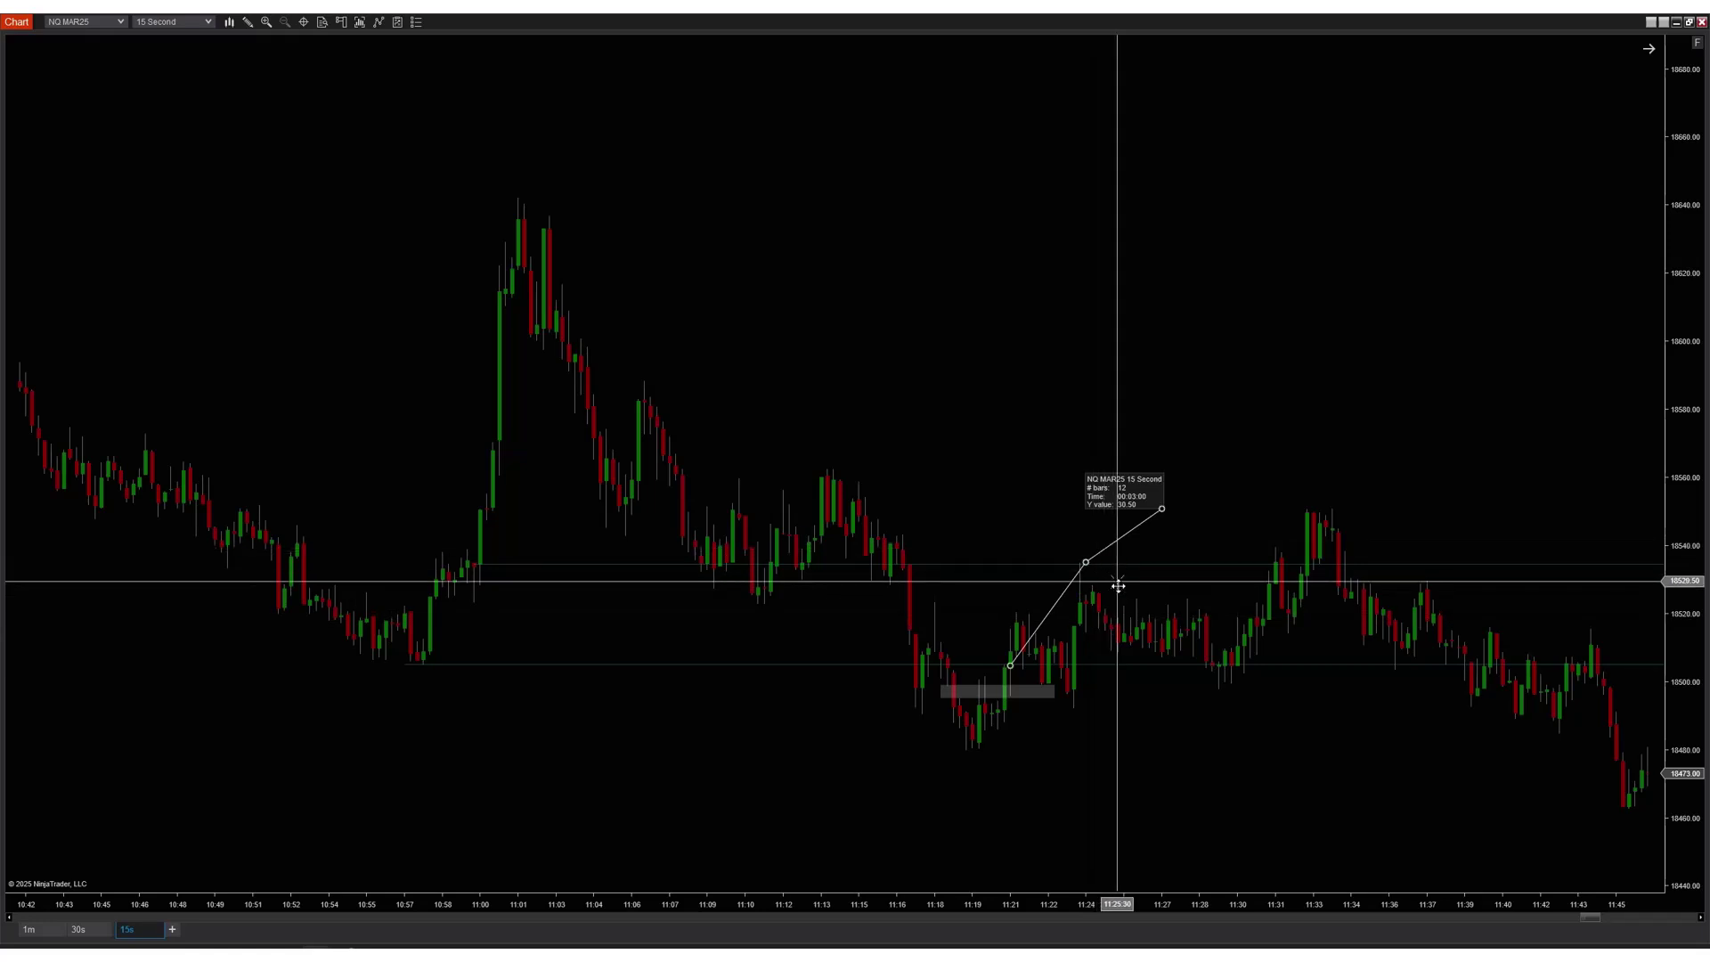
pyautogui.press('Delete')
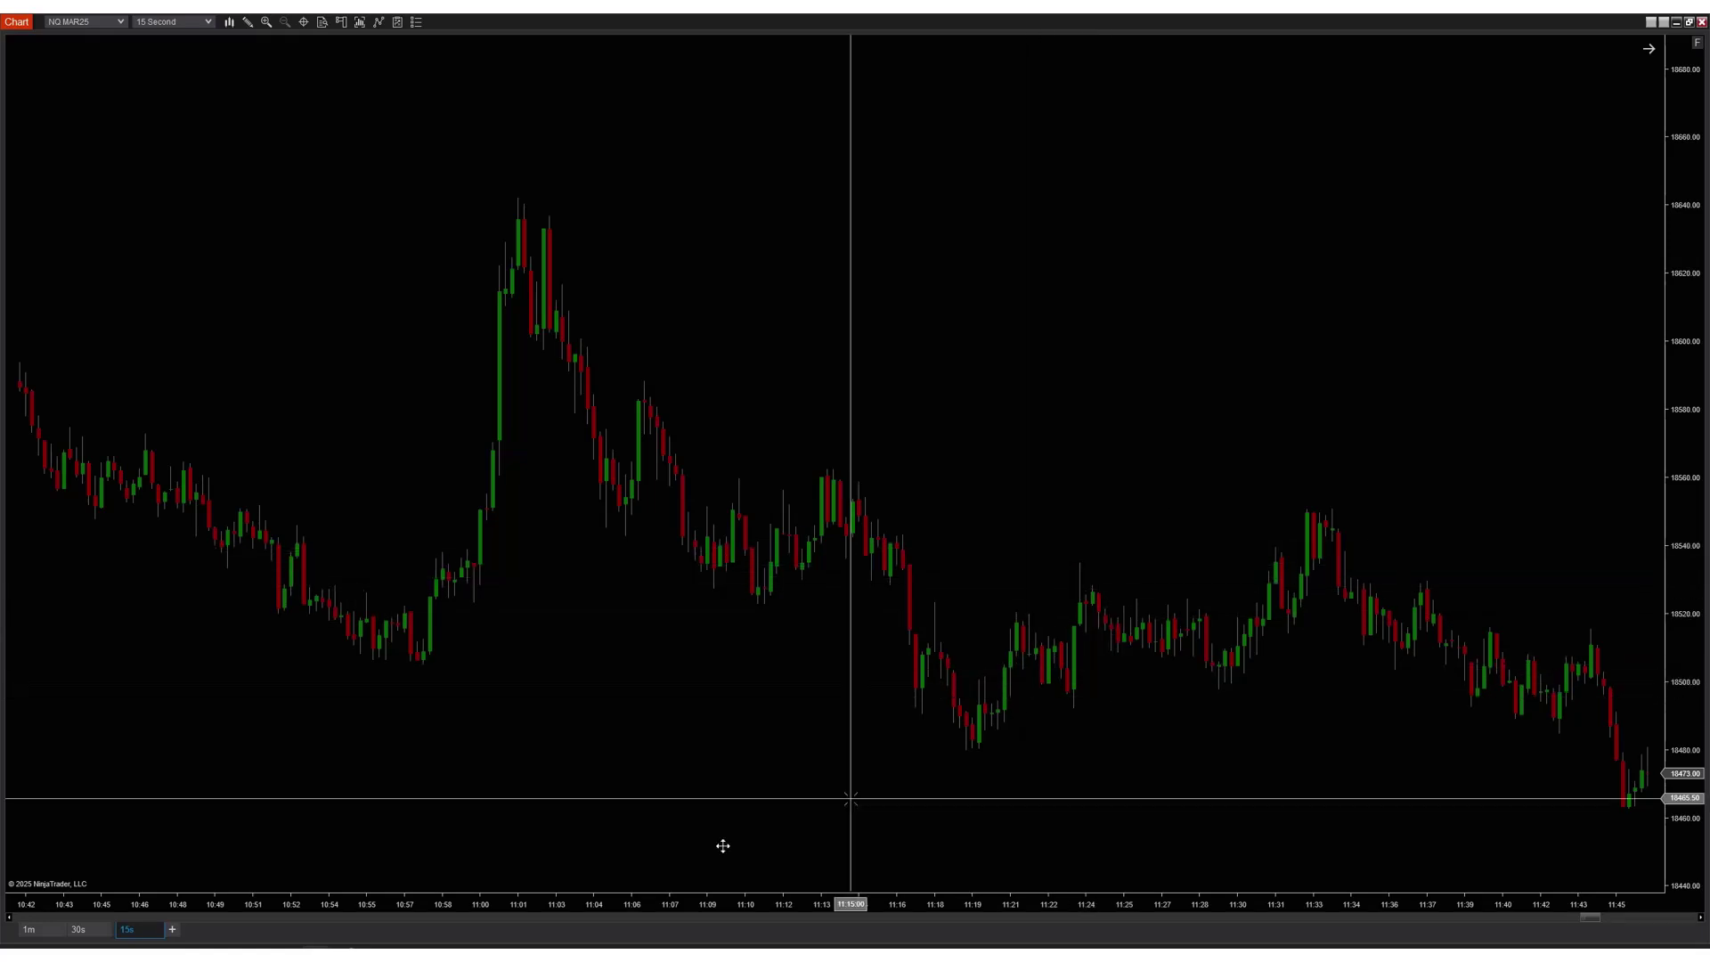
# - Draw a dotted path from the 11:20 low through High Prob Retrace and 11:37 to a peak above PHH near 12:03
pyautogui.click(49, 932)
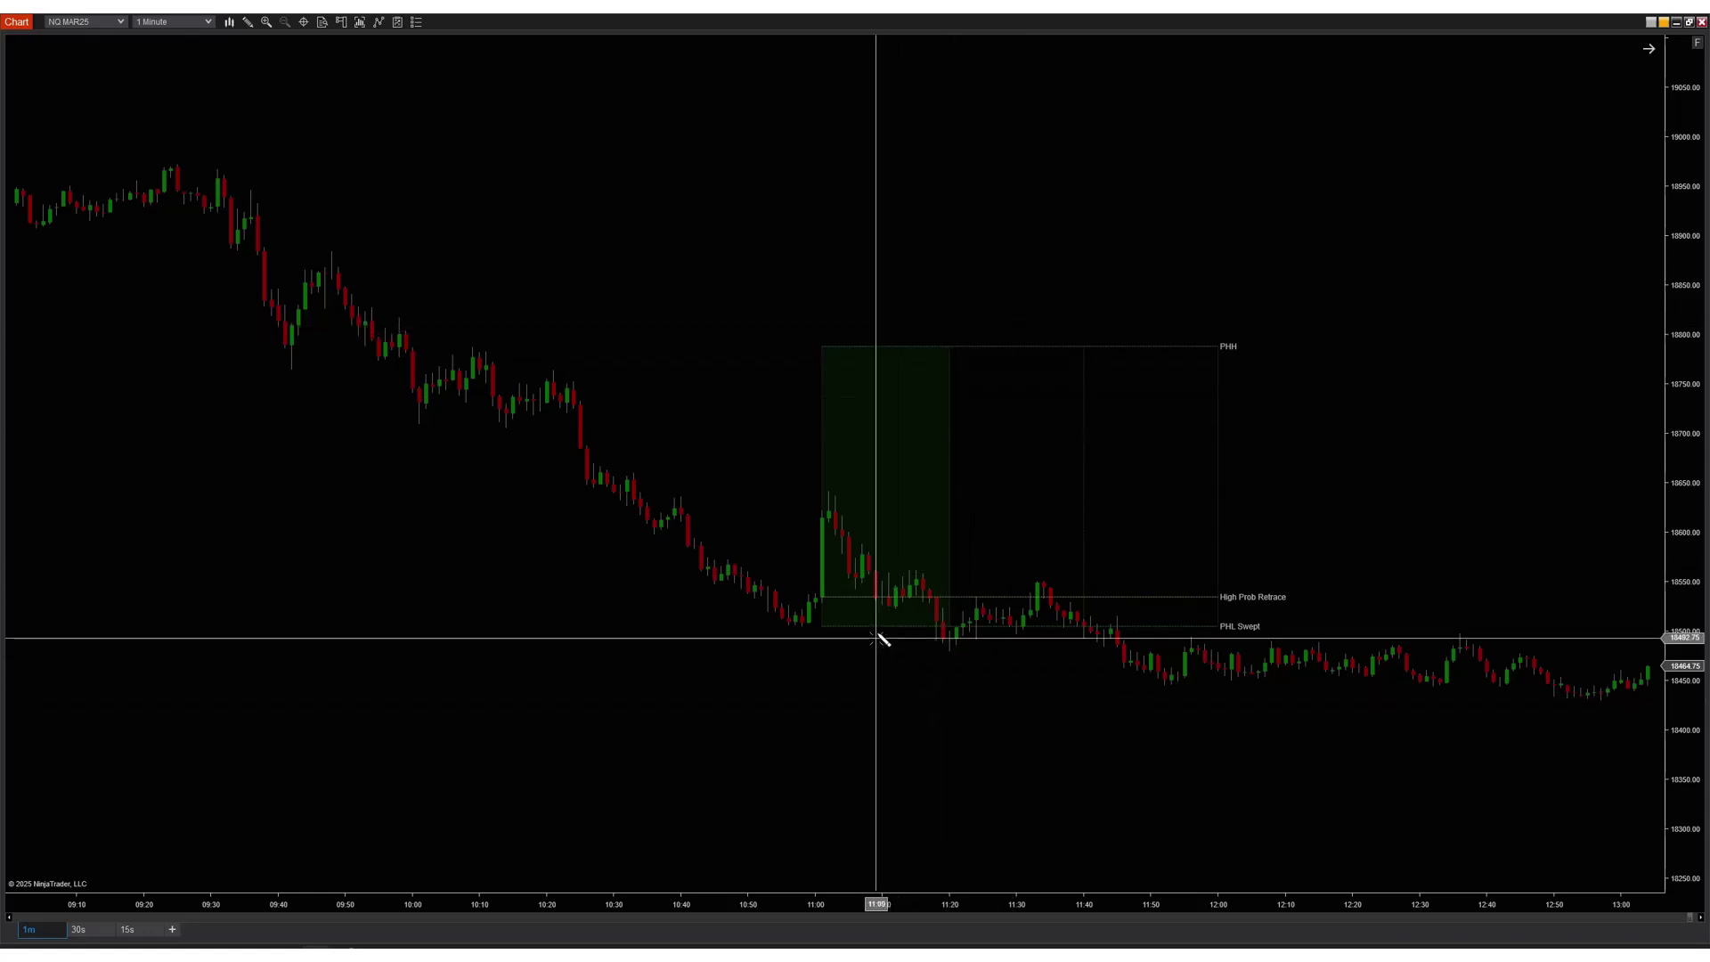
pyautogui.click(982, 596)
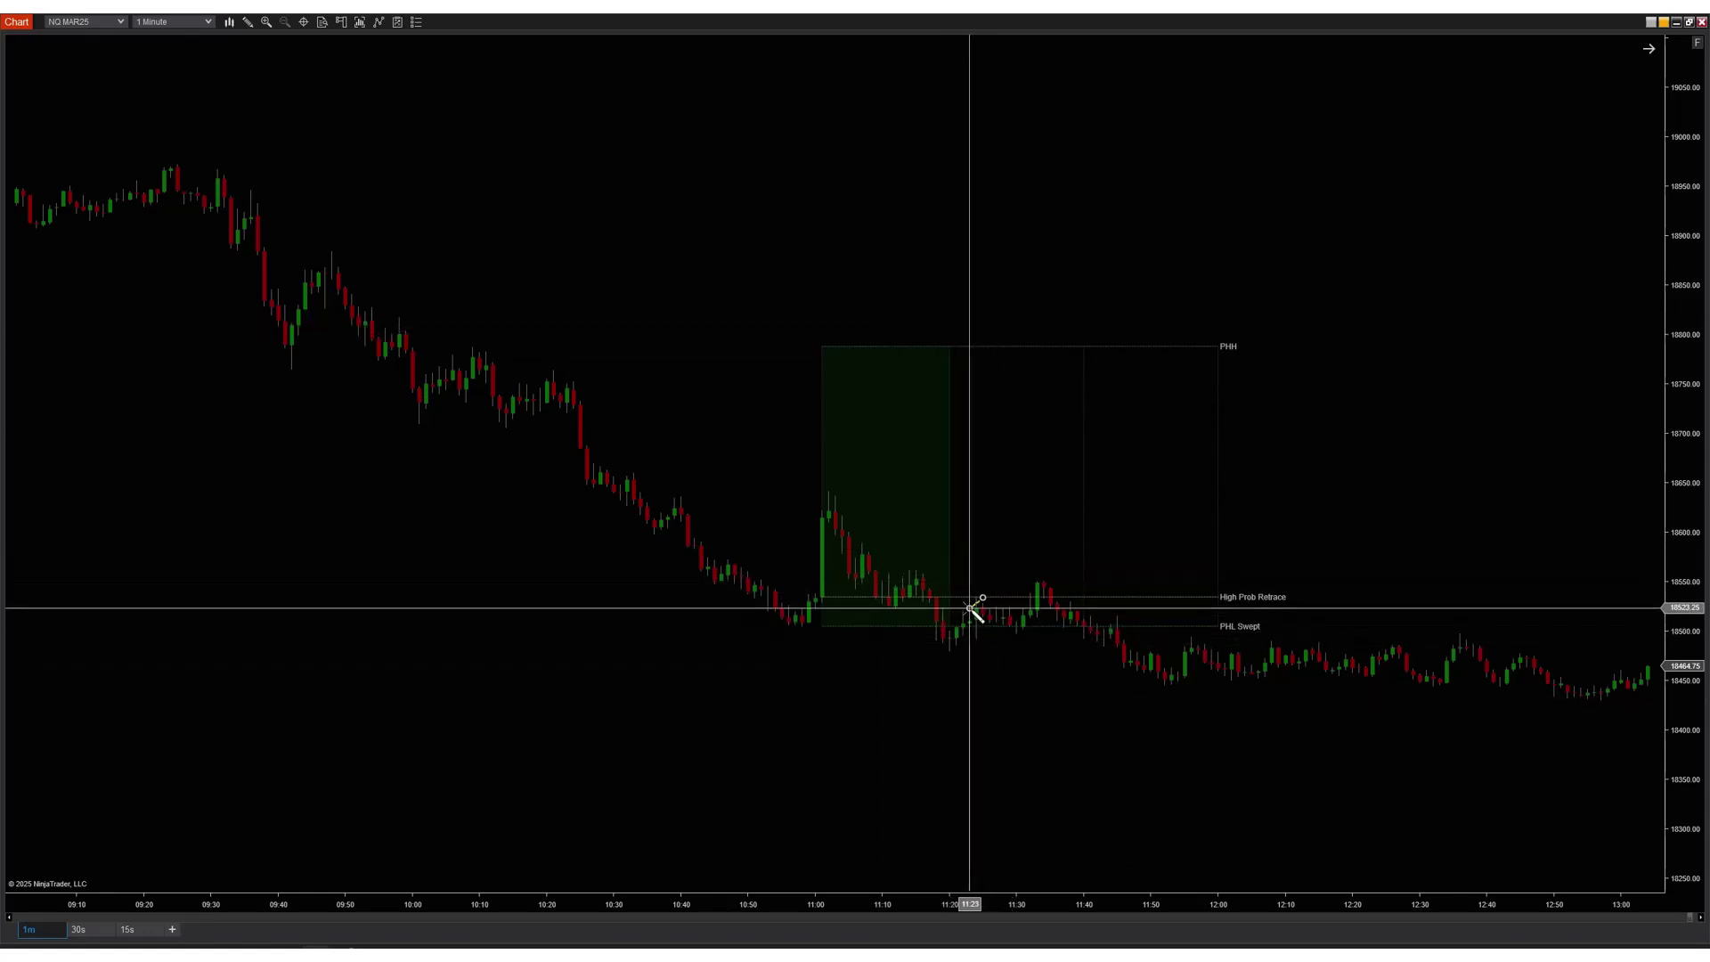
pyautogui.click(949, 629)
pyautogui.click(982, 595)
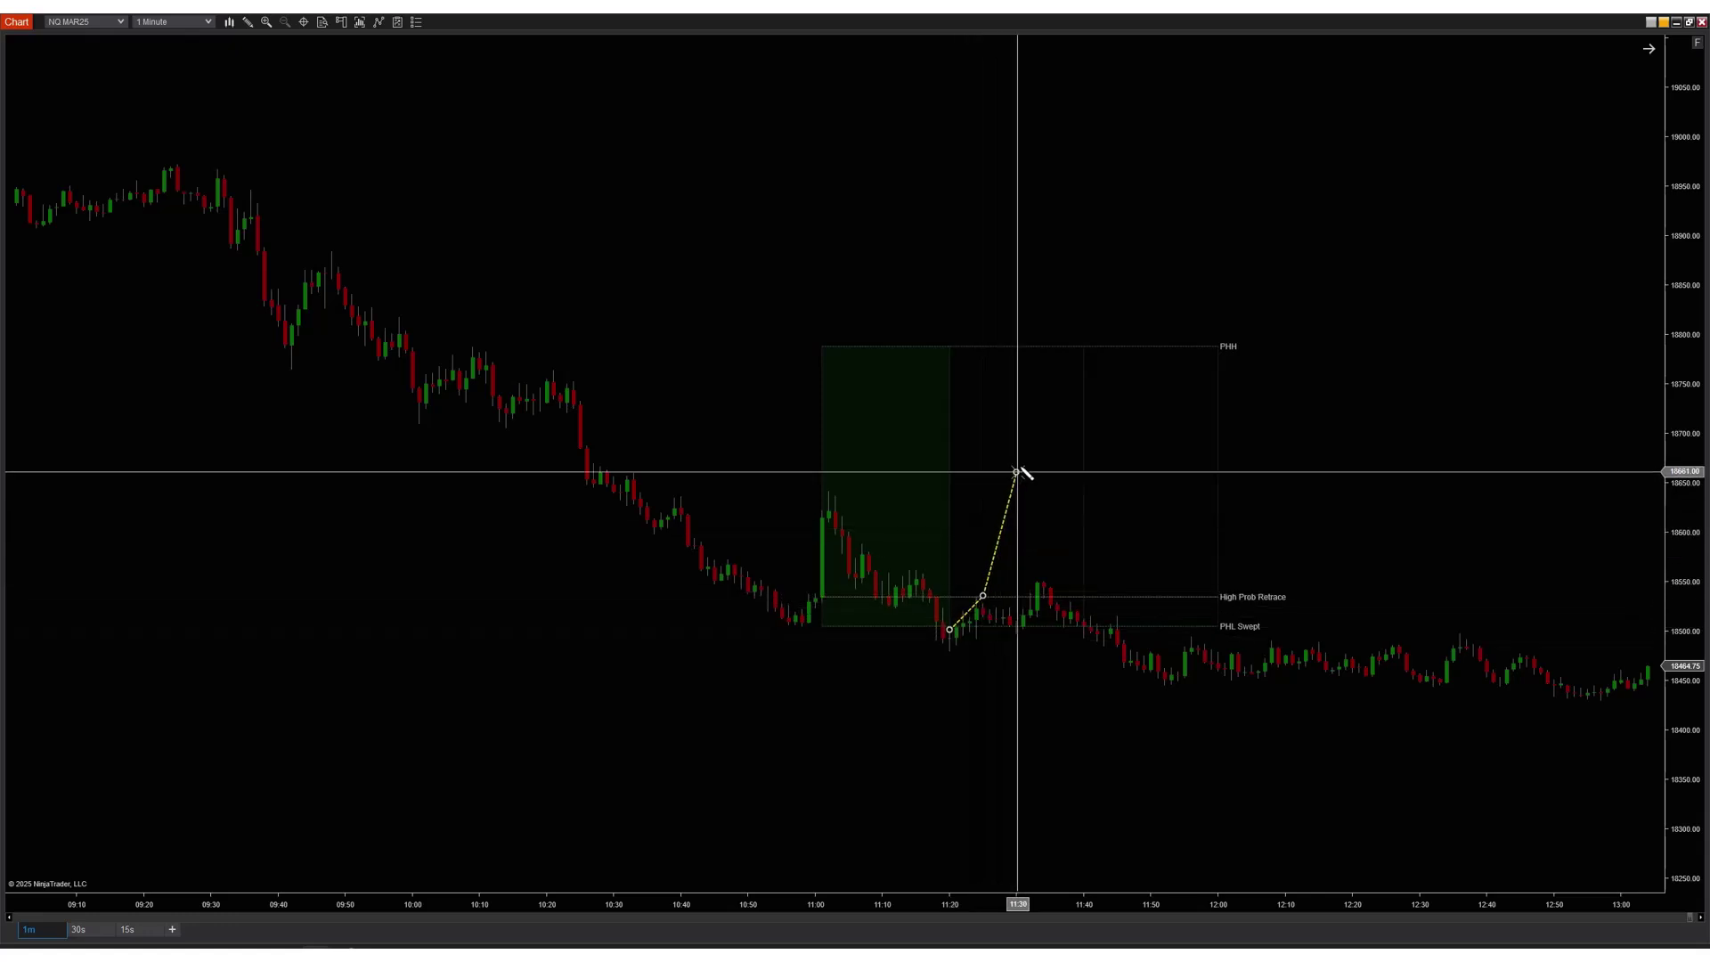
pyautogui.click(1072, 491)
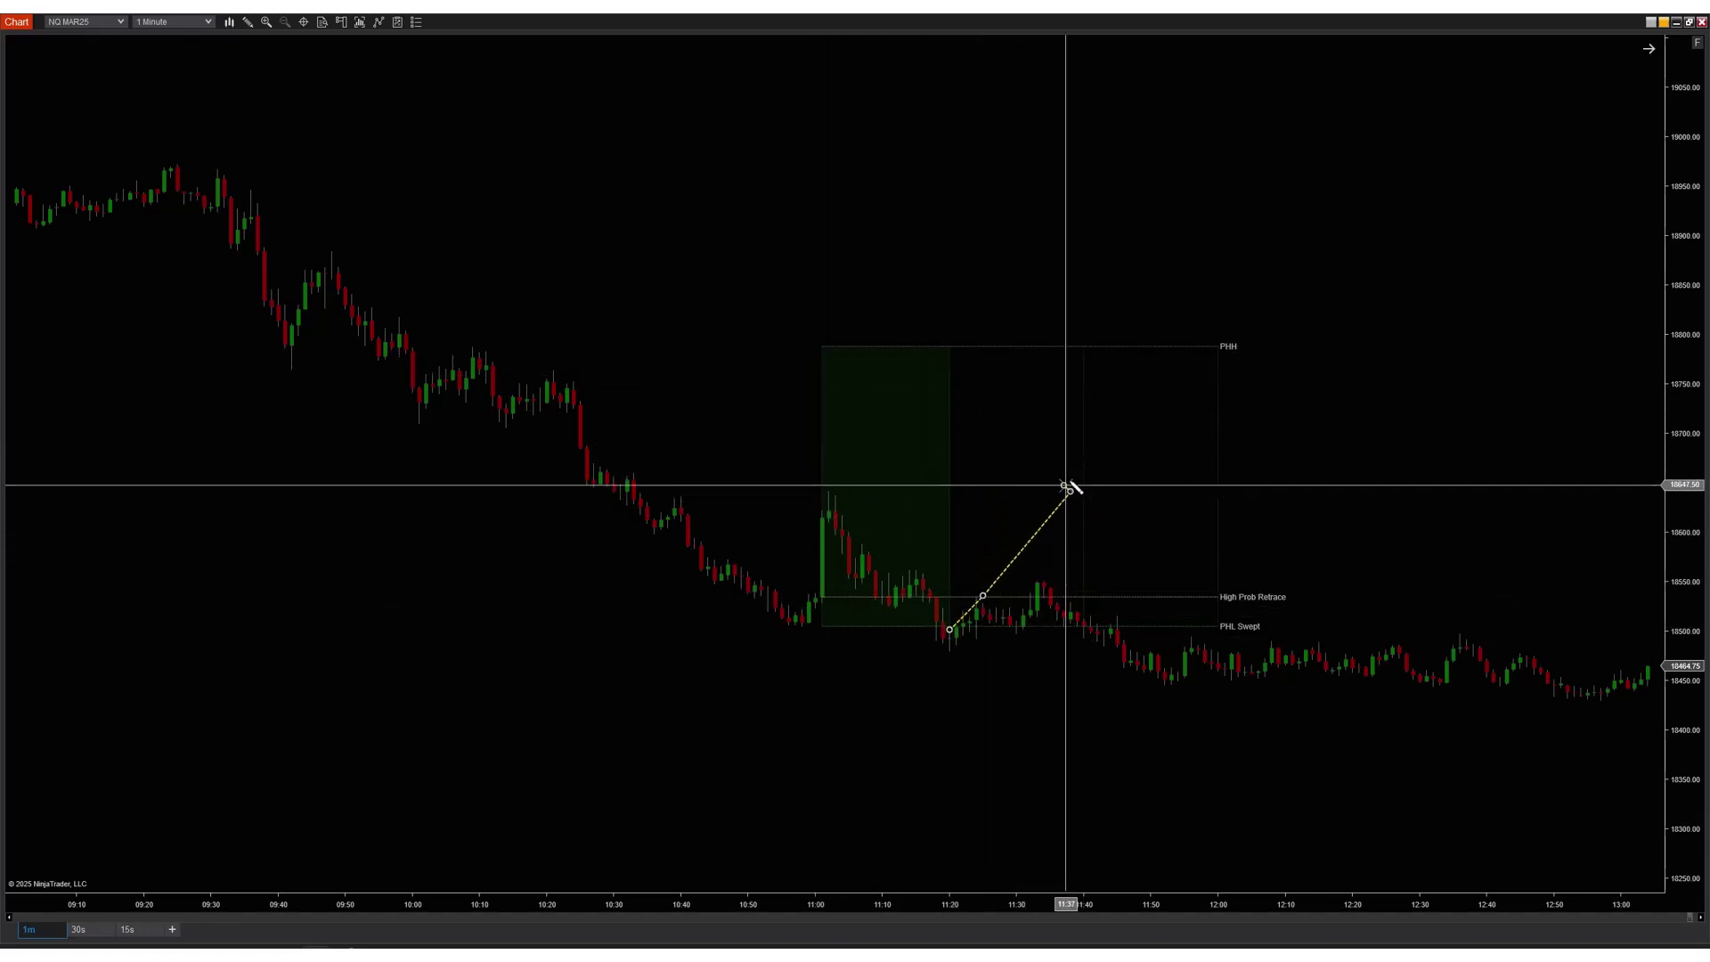
pyautogui.click(1244, 164)
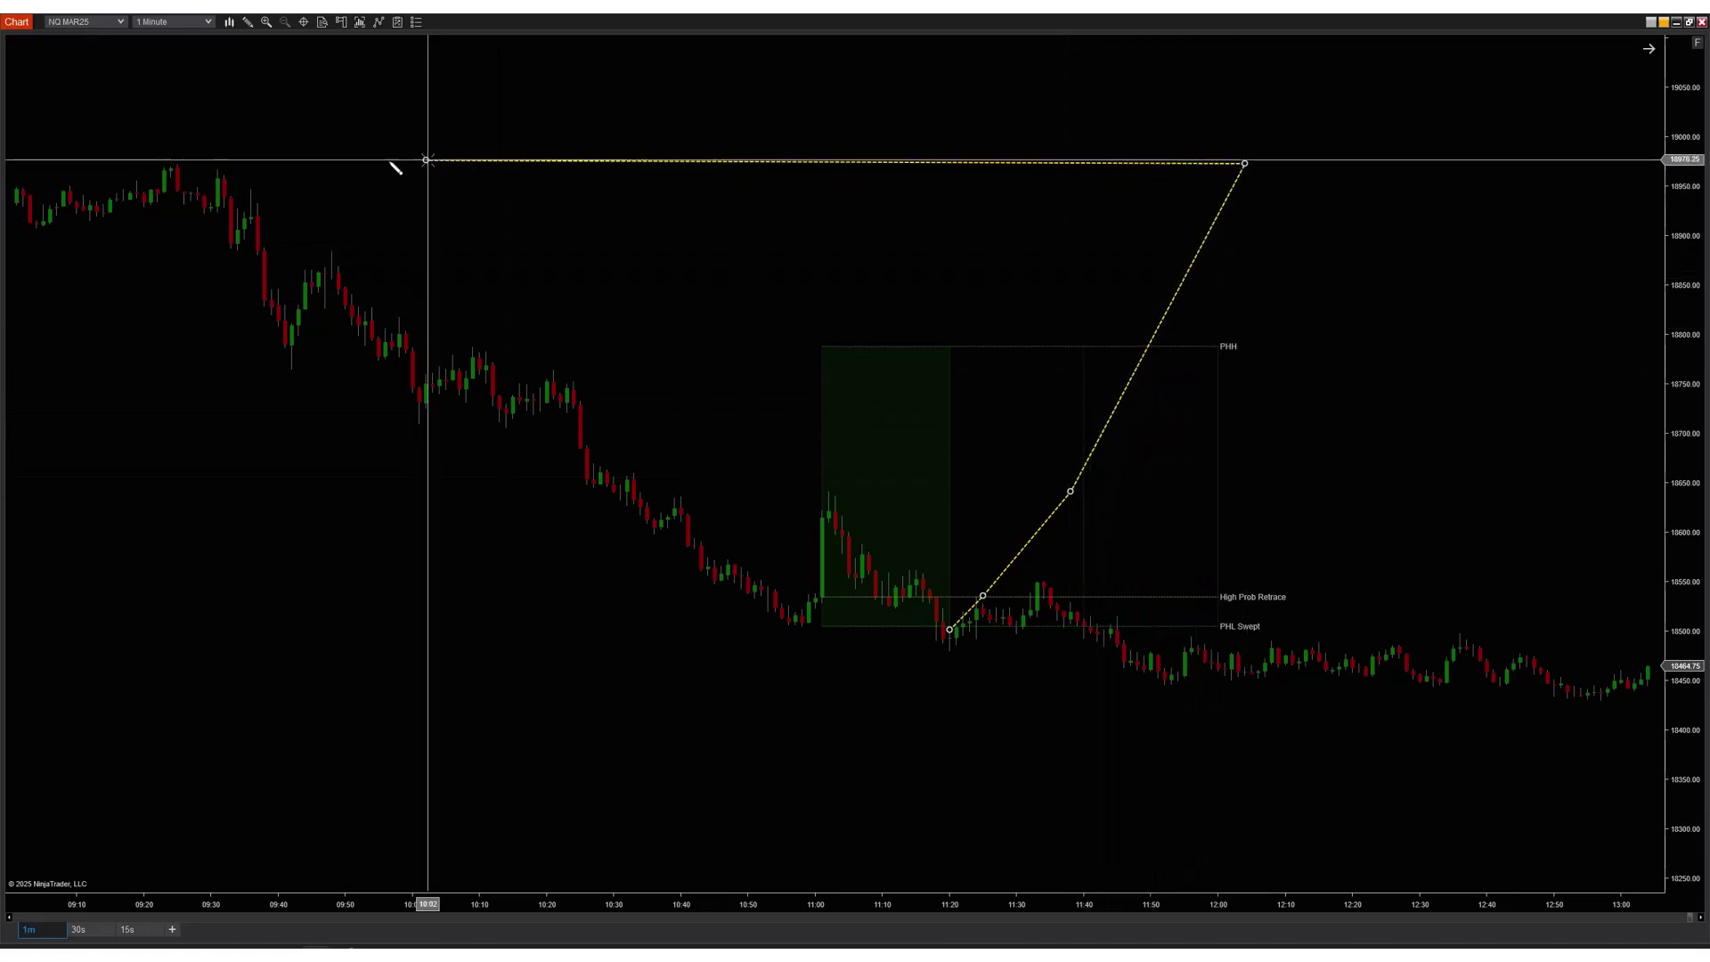
pyautogui.doubleClick(1318, 168)
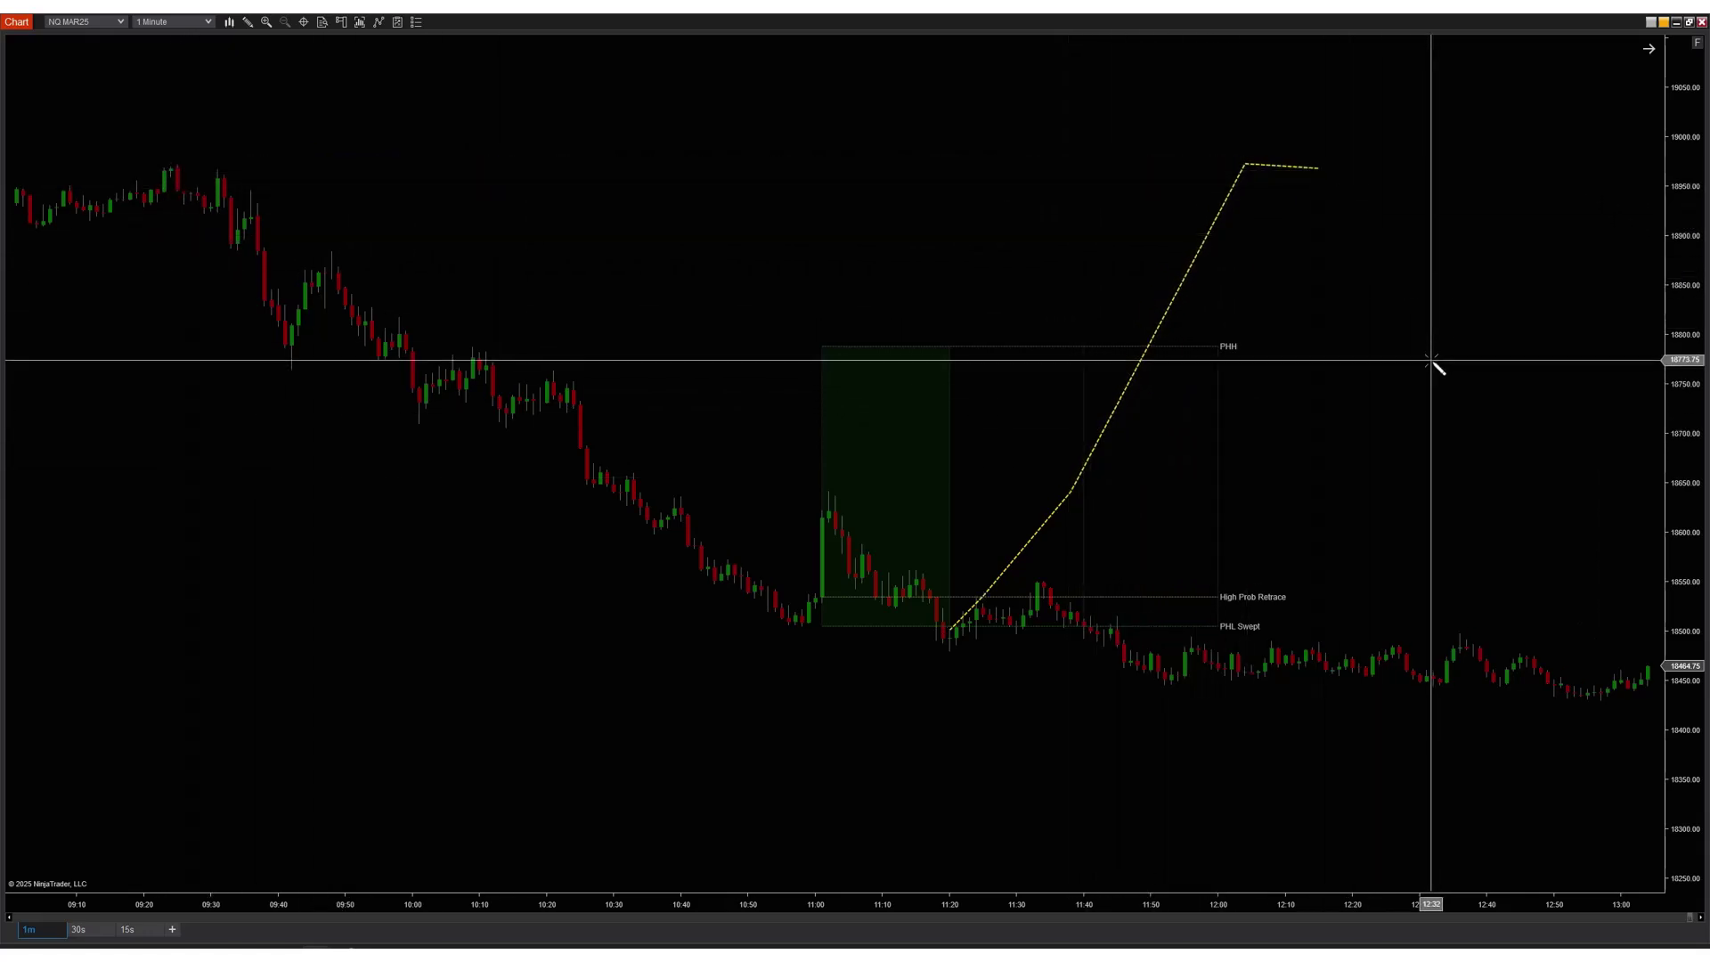